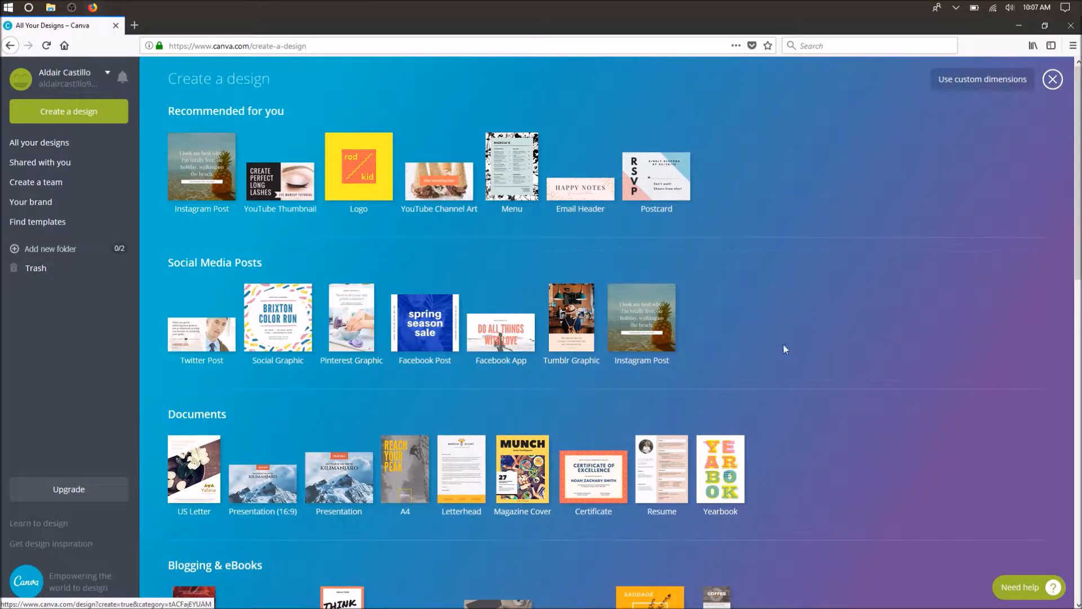
- Look through the available design types and create a new Instagram Post from the recommended ones
{"action": "scroll", "coordinate": [546, 396], "scroll_direction": "down", "scroll_amount": 1}
{"action": "scroll", "coordinate": [299, 339], "scroll_direction": "down", "scroll_amount": 10}
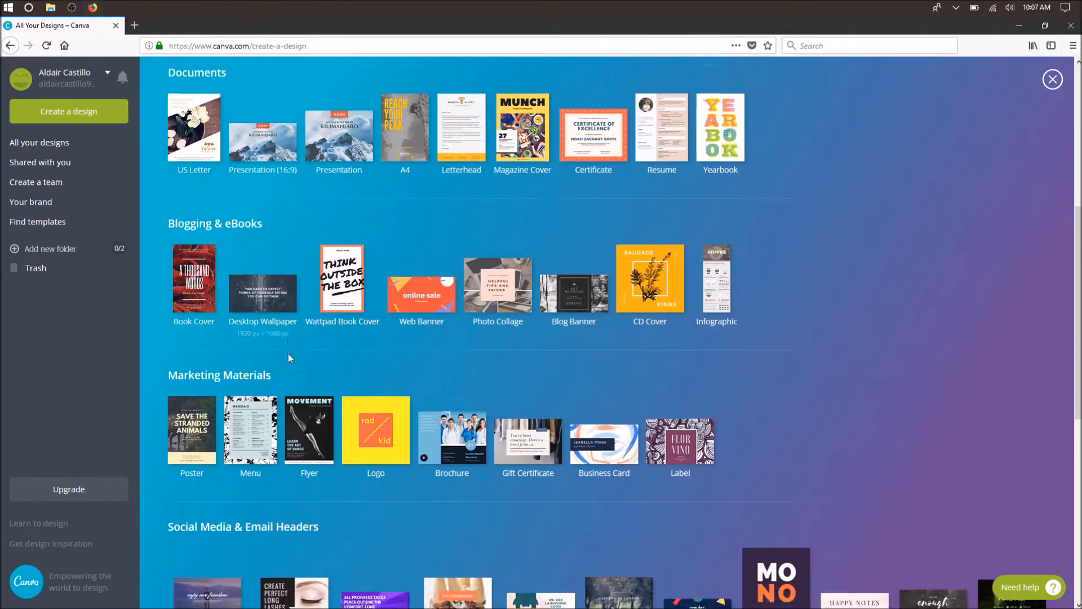
{"action": "scroll", "coordinate": [296, 356], "scroll_direction": "down", "scroll_amount": 2}
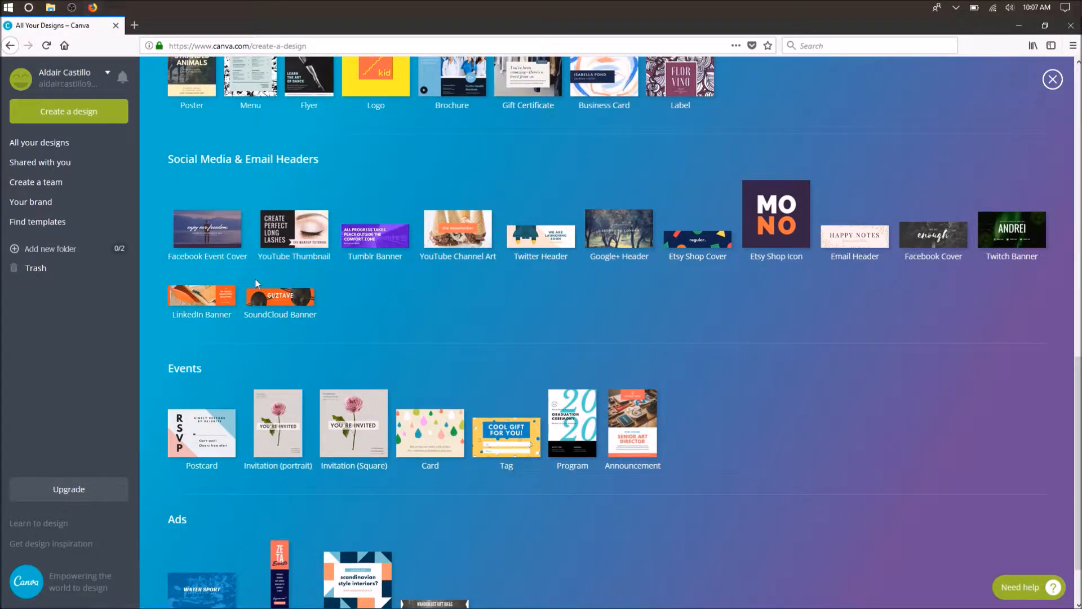
{"action": "scroll", "coordinate": [647, 452], "scroll_direction": "down", "scroll_amount": 1}
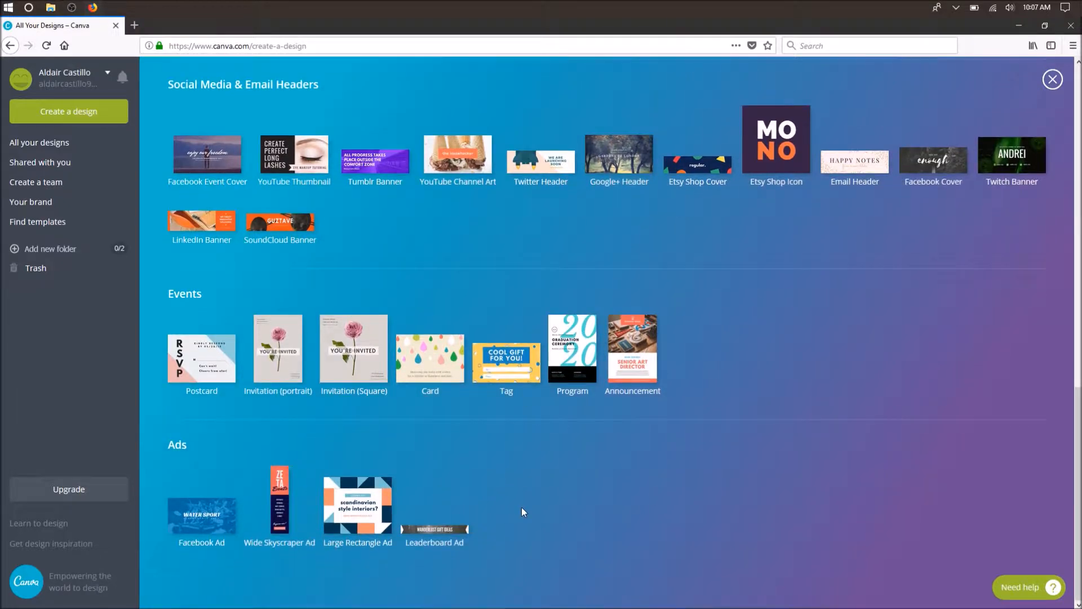
{"action": "scroll", "coordinate": [452, 460], "scroll_direction": "up", "scroll_amount": 8}
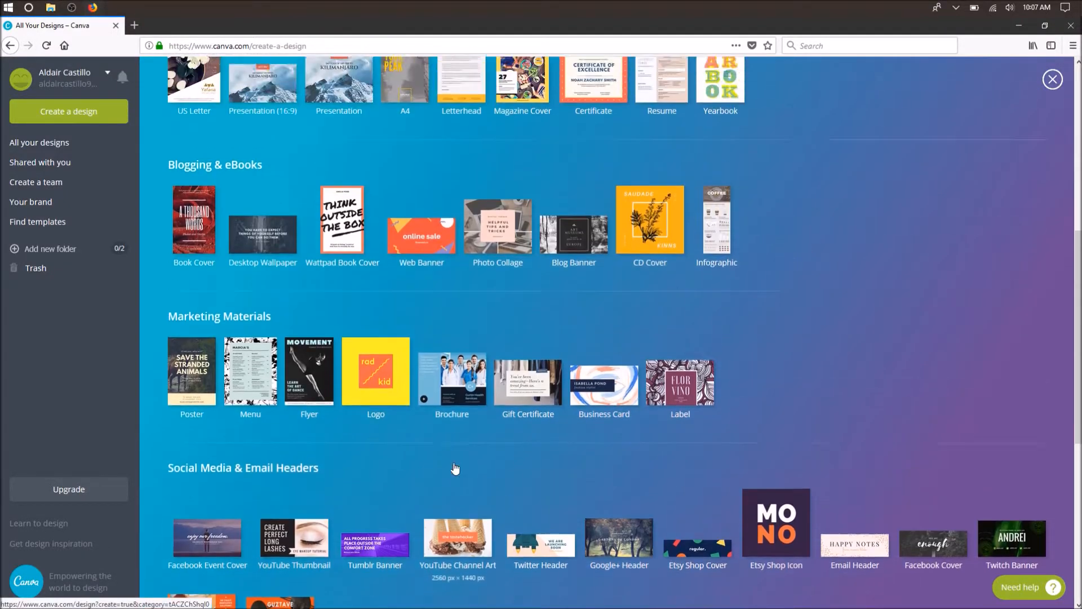
{"action": "scroll", "coordinate": [438, 367], "scroll_direction": "up", "scroll_amount": 3}
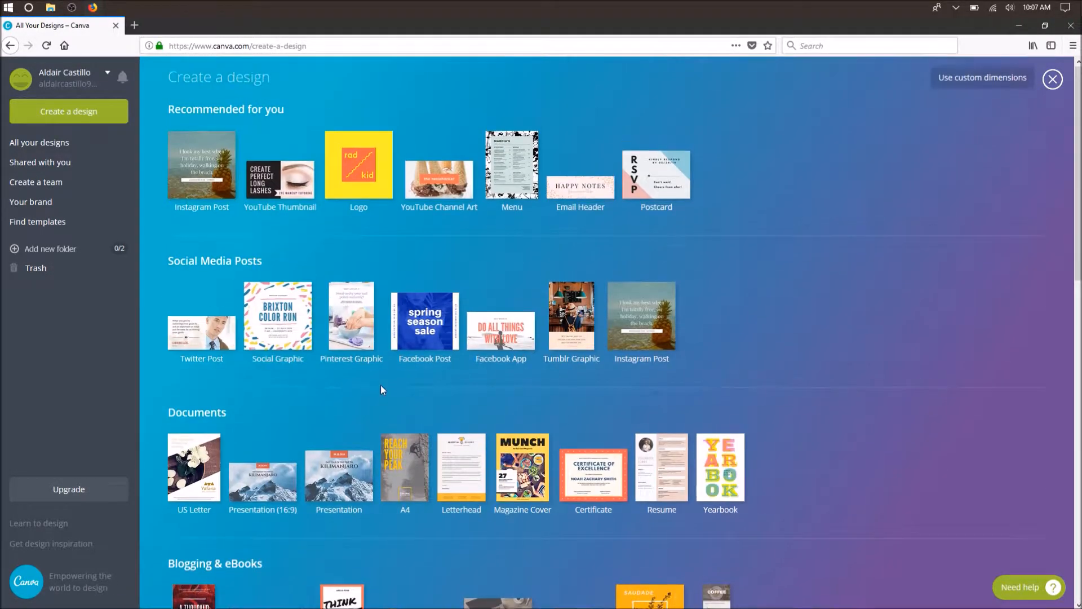
{"action": "left_click", "coordinate": [206, 176]}
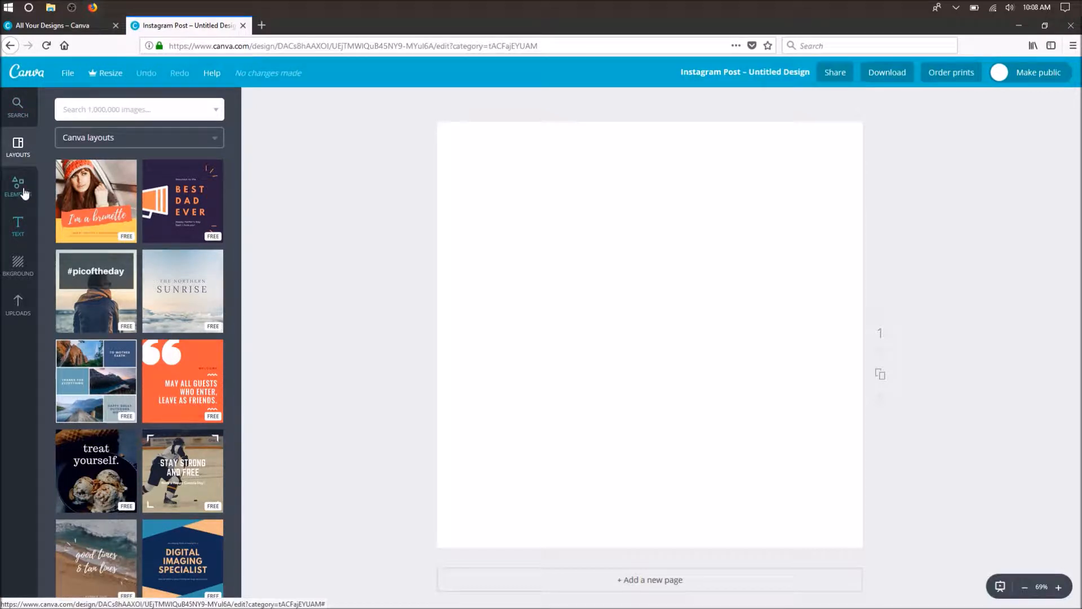
- Browse the free photos in the elements library and collapse the collection again
{"action": "left_click", "coordinate": [24, 194]}
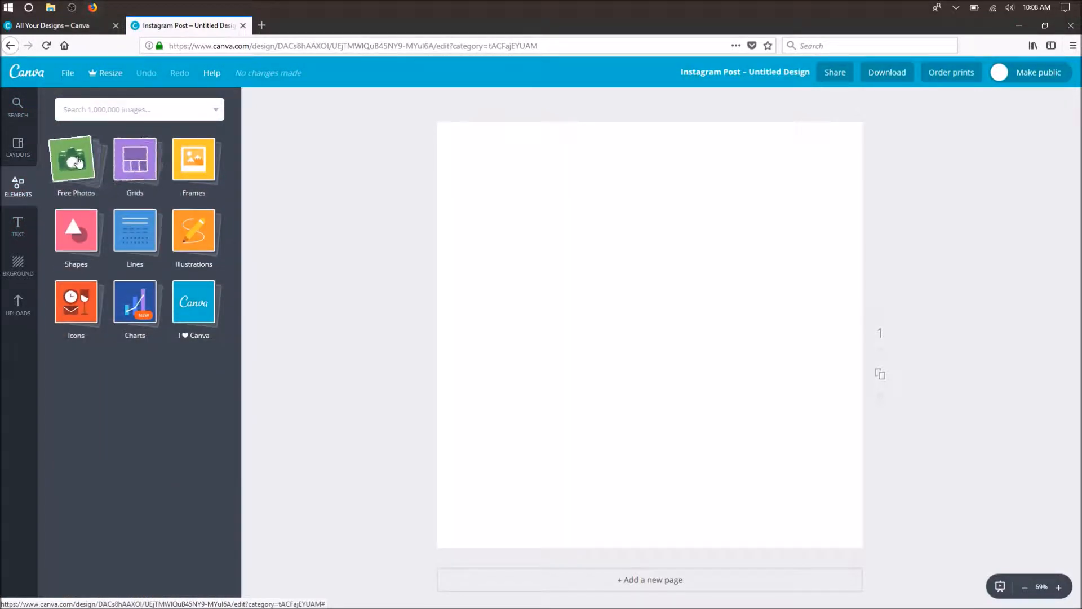
{"action": "left_click", "coordinate": [78, 164]}
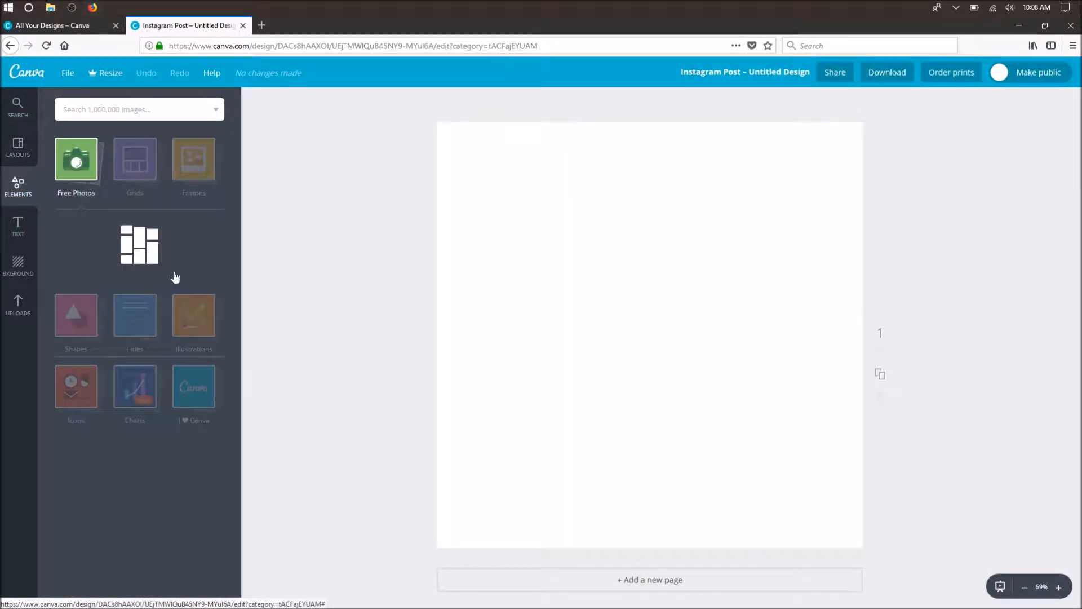
{"action": "scroll", "coordinate": [135, 432], "scroll_direction": "down", "scroll_amount": 3}
{"action": "scroll", "coordinate": [136, 433], "scroll_direction": "down", "scroll_amount": 5}
{"action": "scroll", "coordinate": [149, 441], "scroll_direction": "up", "scroll_amount": 7}
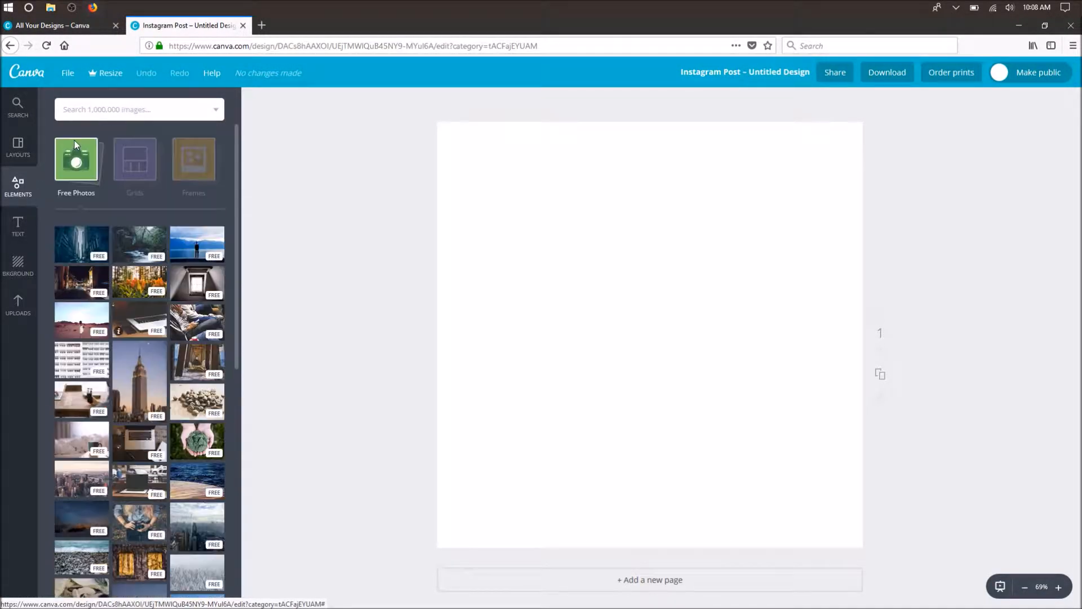
{"action": "left_click", "coordinate": [75, 160]}
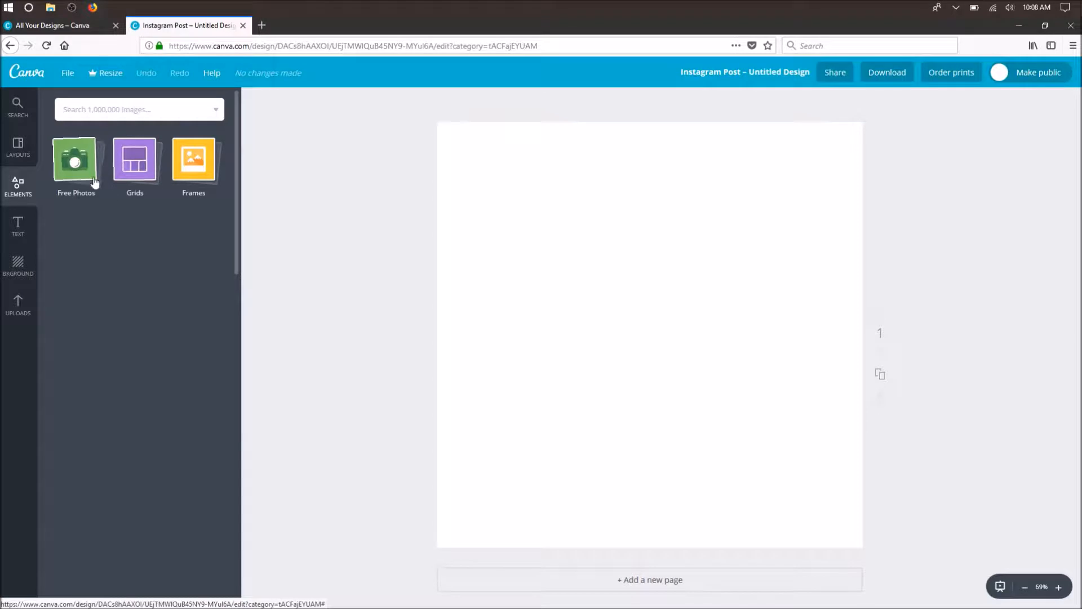
- Glance at the text options, return to the elements library and expand its free photos collection
{"action": "left_click", "coordinate": [28, 229]}
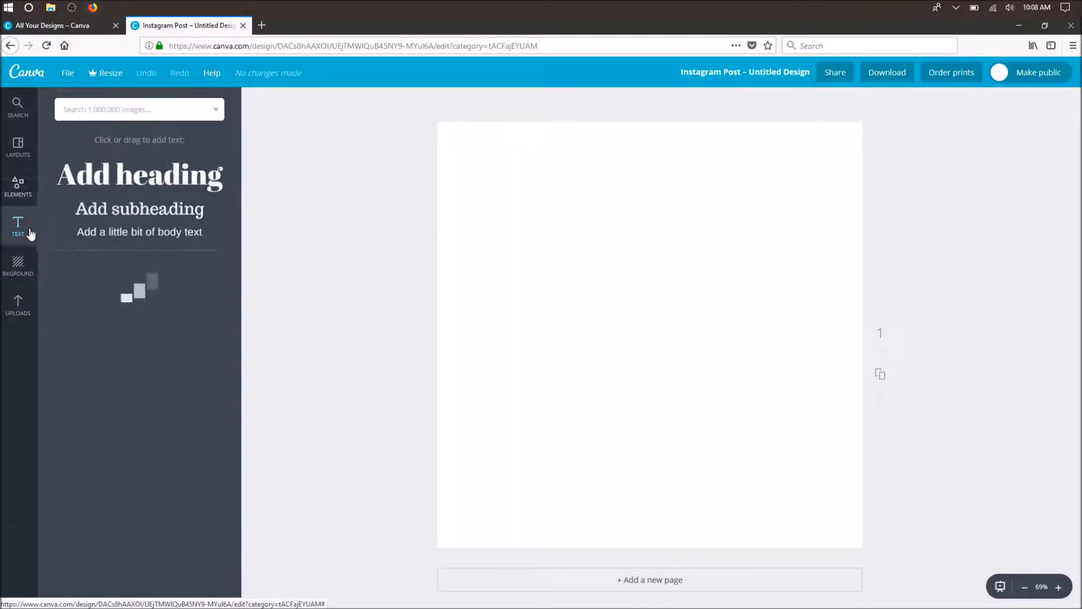
{"action": "left_click", "coordinate": [27, 184]}
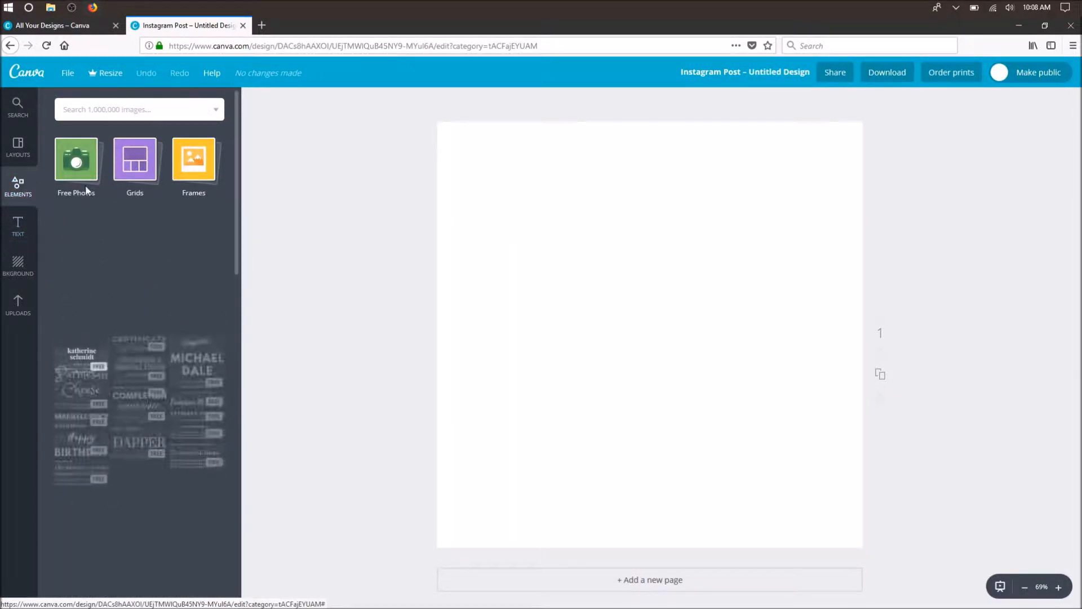
{"action": "left_click", "coordinate": [93, 167]}
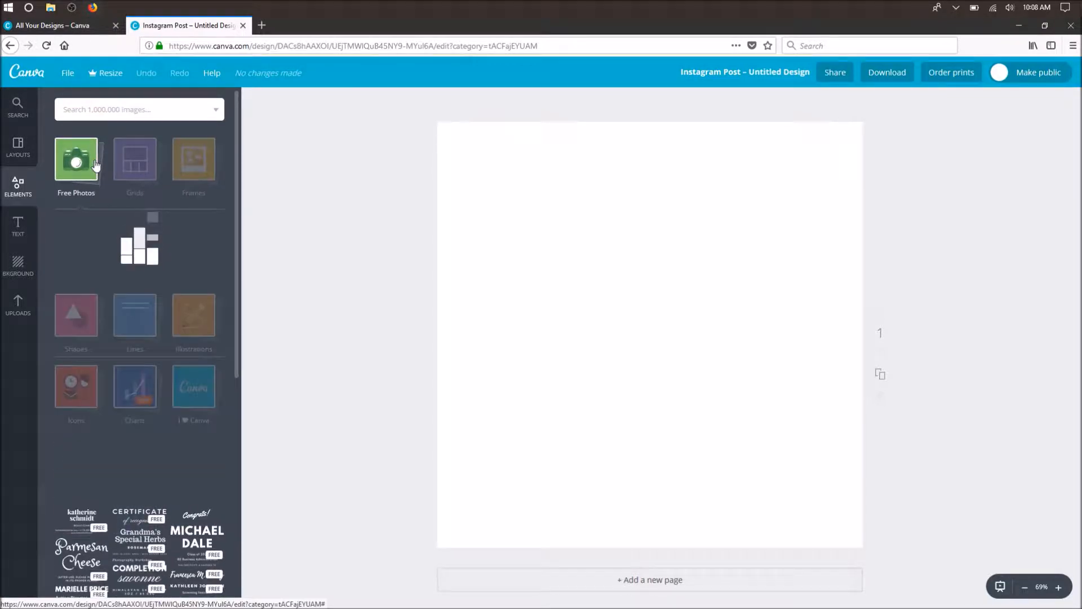
{"action": "left_click", "coordinate": [80, 165]}
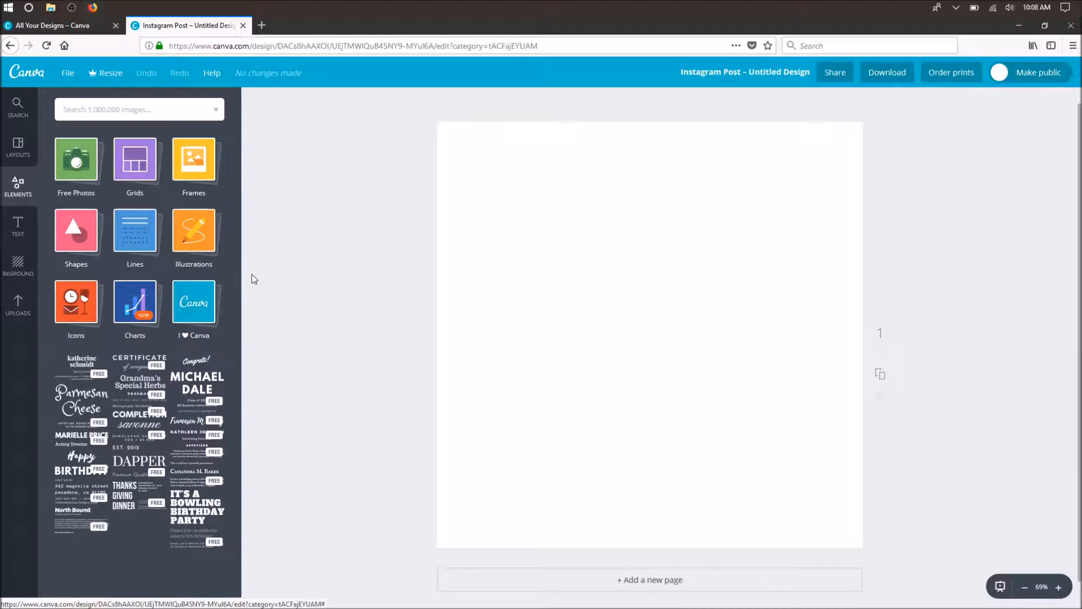
{"action": "left_click", "coordinate": [75, 179]}
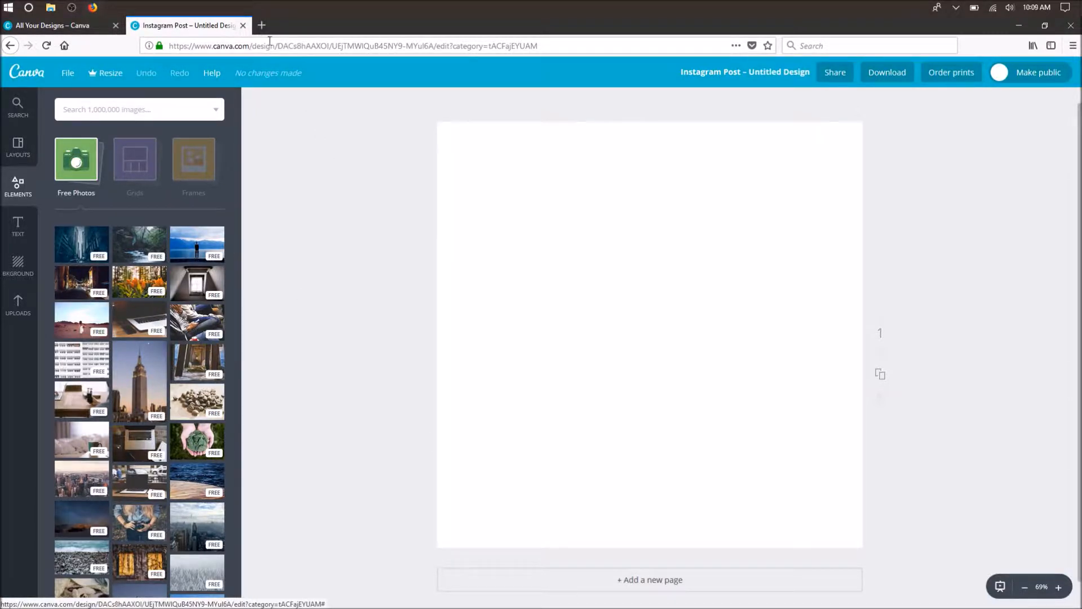
- Search the web for "pixabay" in a new browser tab and open the Pixabay free images site
{"action": "left_click", "coordinate": [262, 25]}
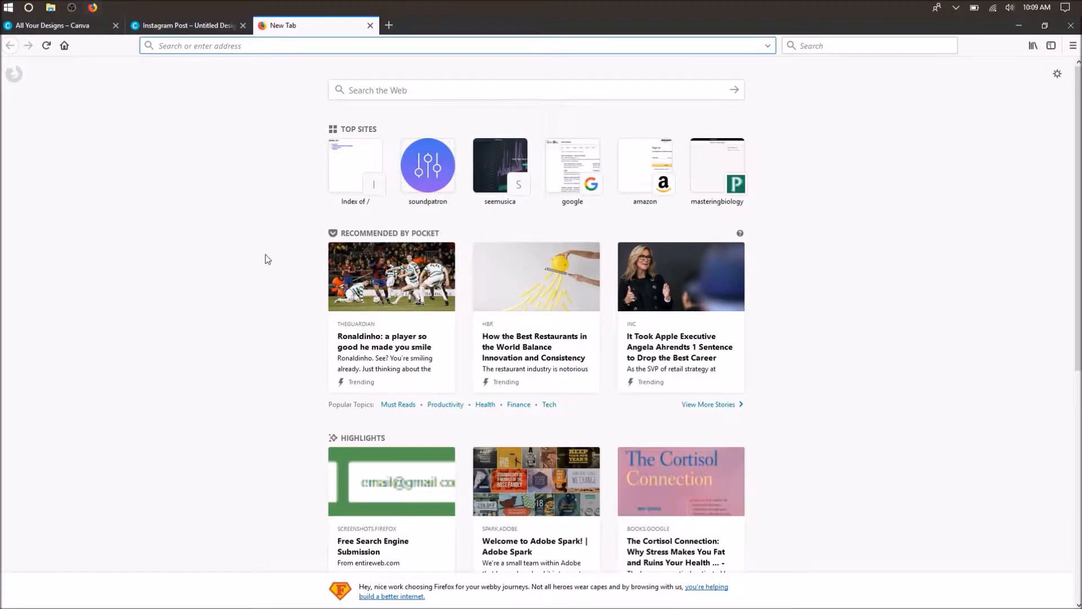
{"action": "type", "text": "pix"}
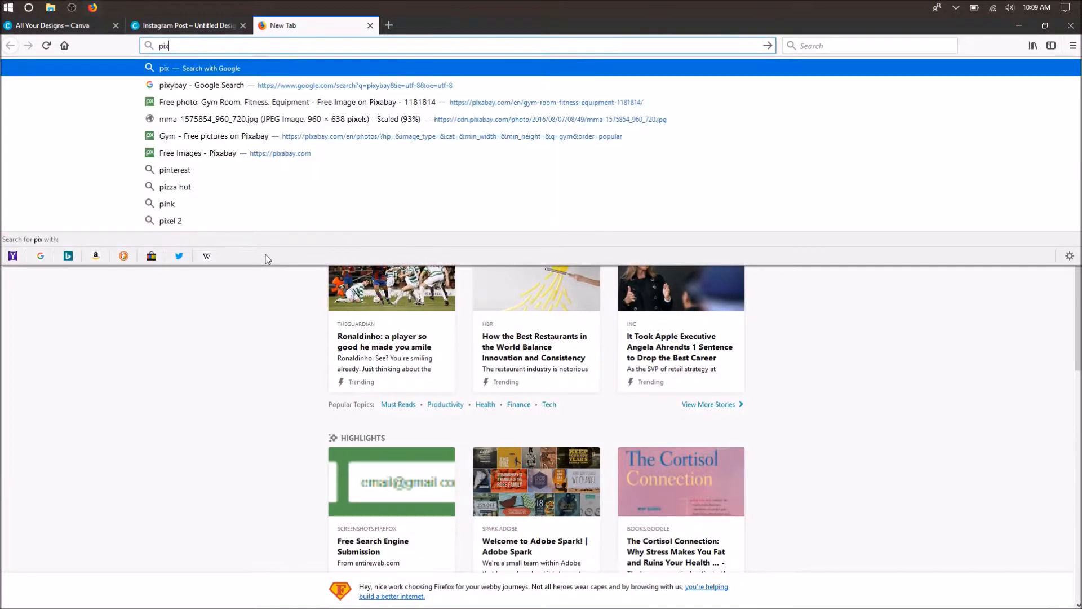
{"action": "type", "text": "abay"}
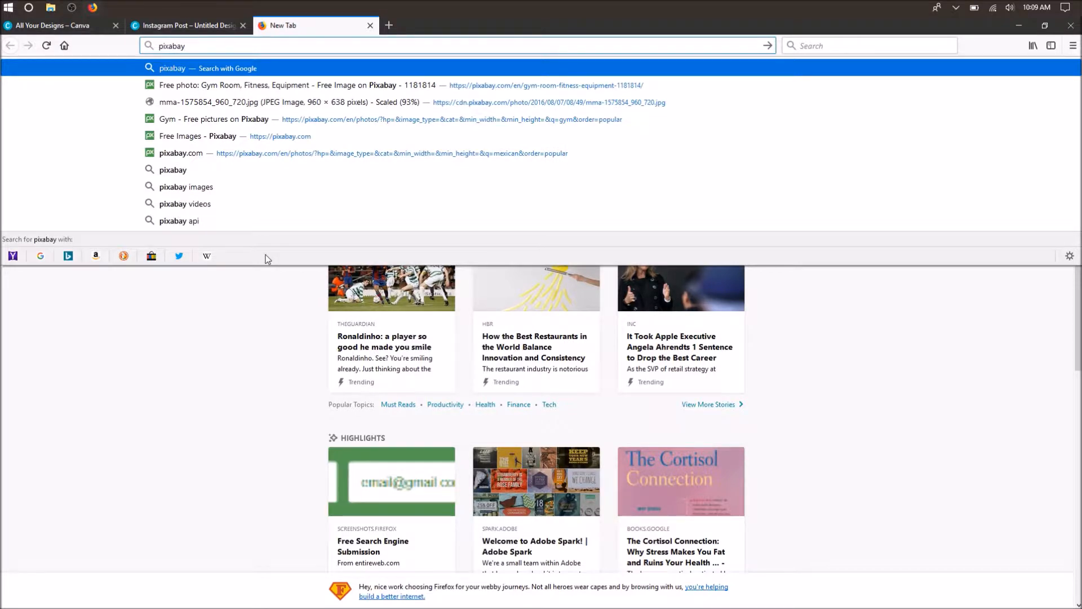
{"action": "key", "text": "Return"}
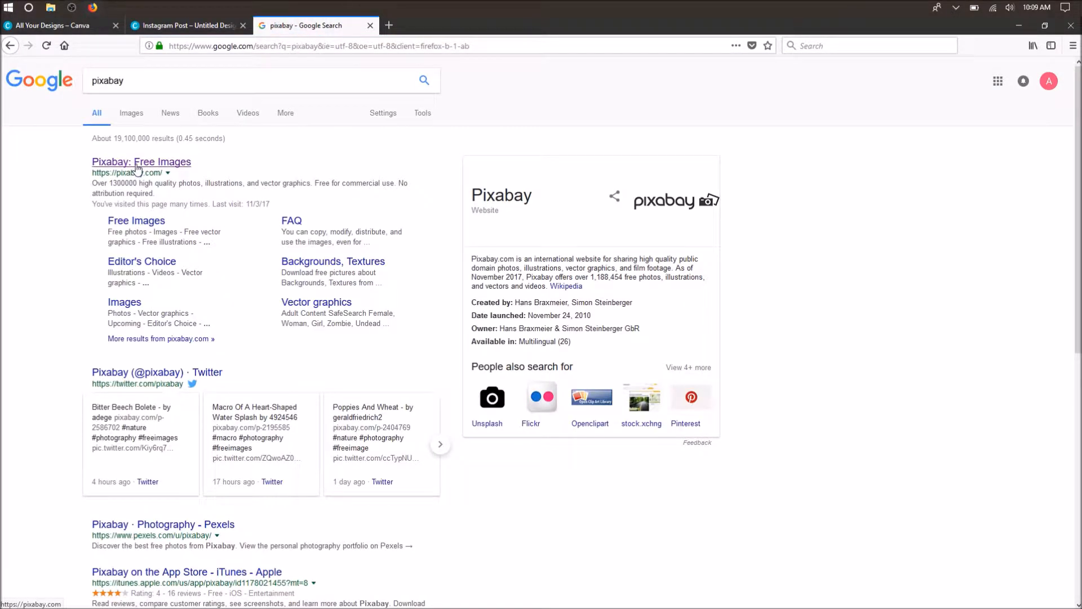
{"action": "left_click", "coordinate": [137, 164]}
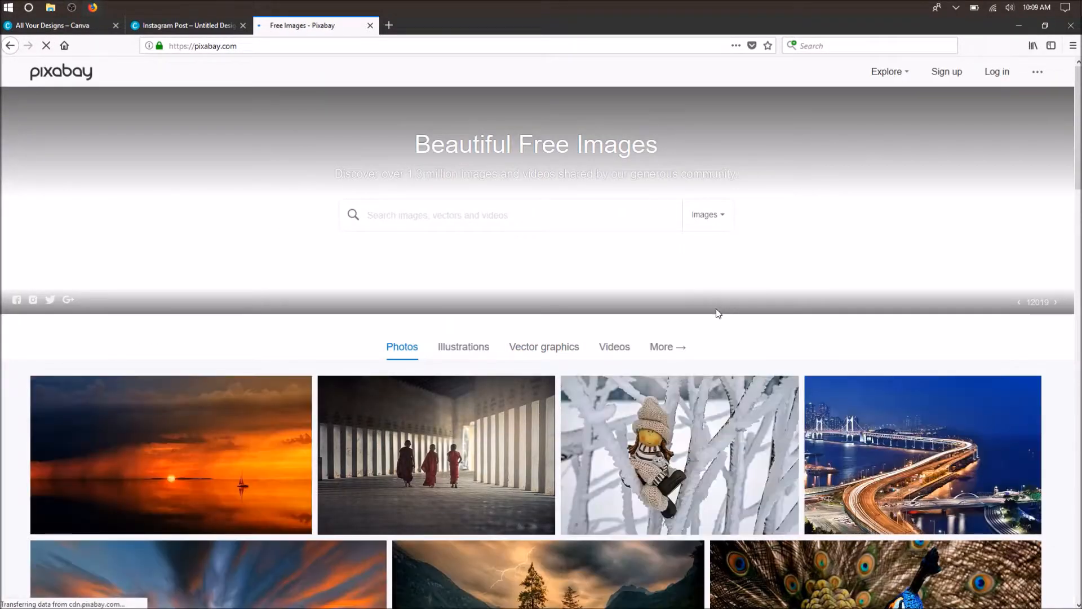
- Examine the free photos offered on the Pixabay home page
{"action": "scroll", "coordinate": [479, 502], "scroll_direction": "down", "scroll_amount": 3}
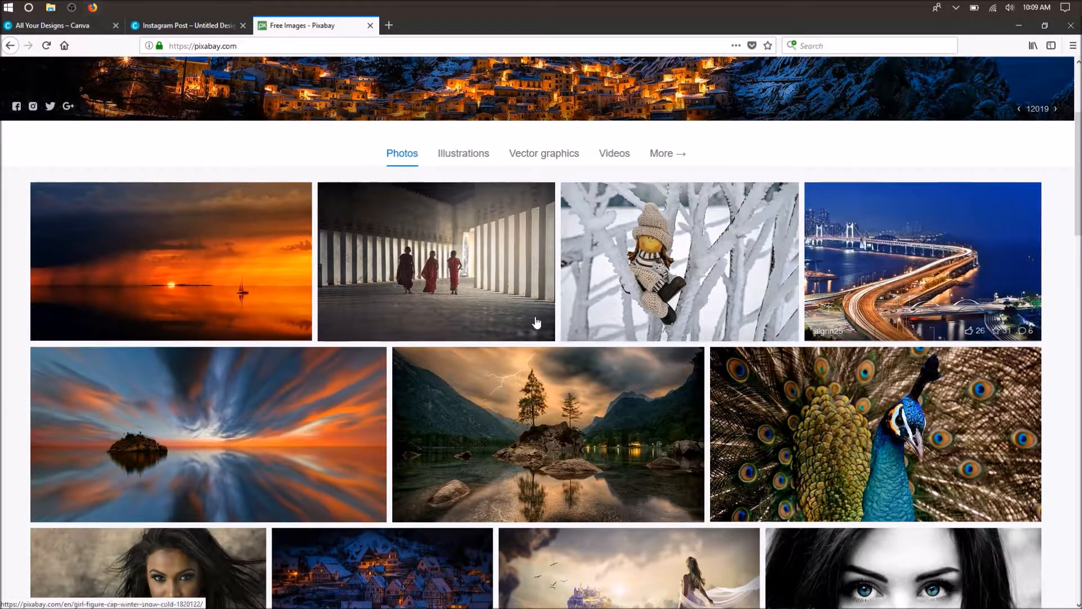
{"action": "scroll", "coordinate": [238, 231], "scroll_direction": "down", "scroll_amount": 3}
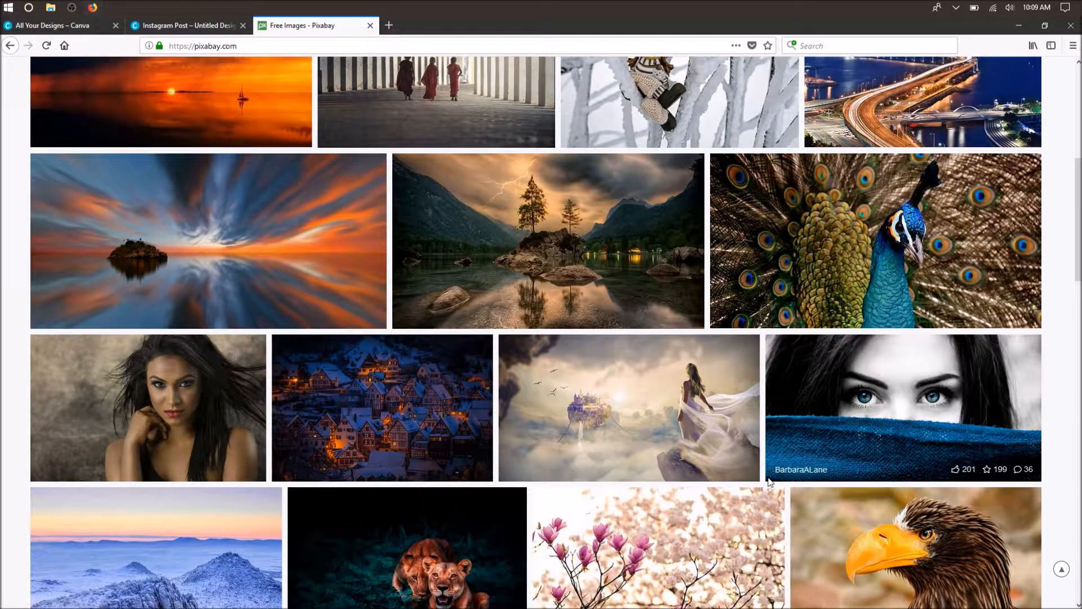
{"action": "scroll", "coordinate": [584, 419], "scroll_direction": "down", "scroll_amount": 2}
{"action": "scroll", "coordinate": [584, 418], "scroll_direction": "down", "scroll_amount": 2}
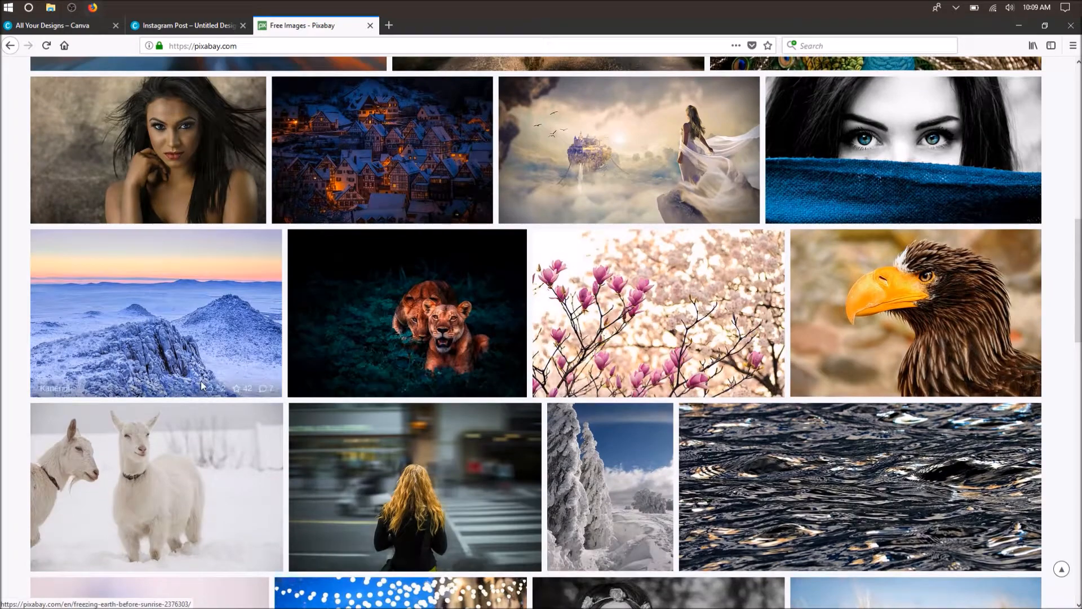
{"action": "scroll", "coordinate": [524, 440], "scroll_direction": "down", "scroll_amount": 2}
{"action": "scroll", "coordinate": [330, 355], "scroll_direction": "down", "scroll_amount": 4}
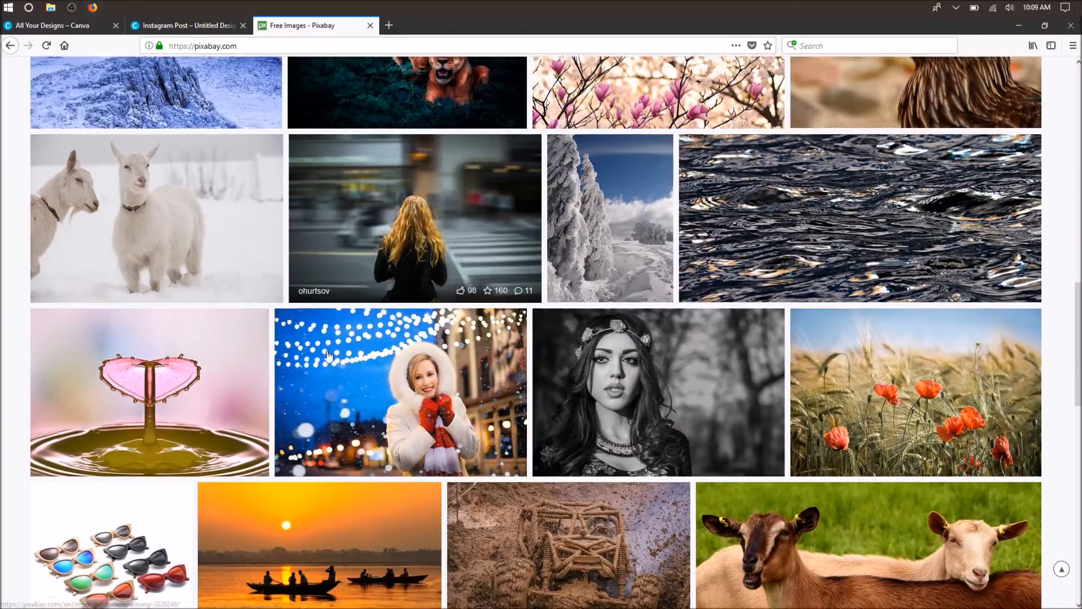
{"action": "scroll", "coordinate": [322, 378], "scroll_direction": "down", "scroll_amount": 3}
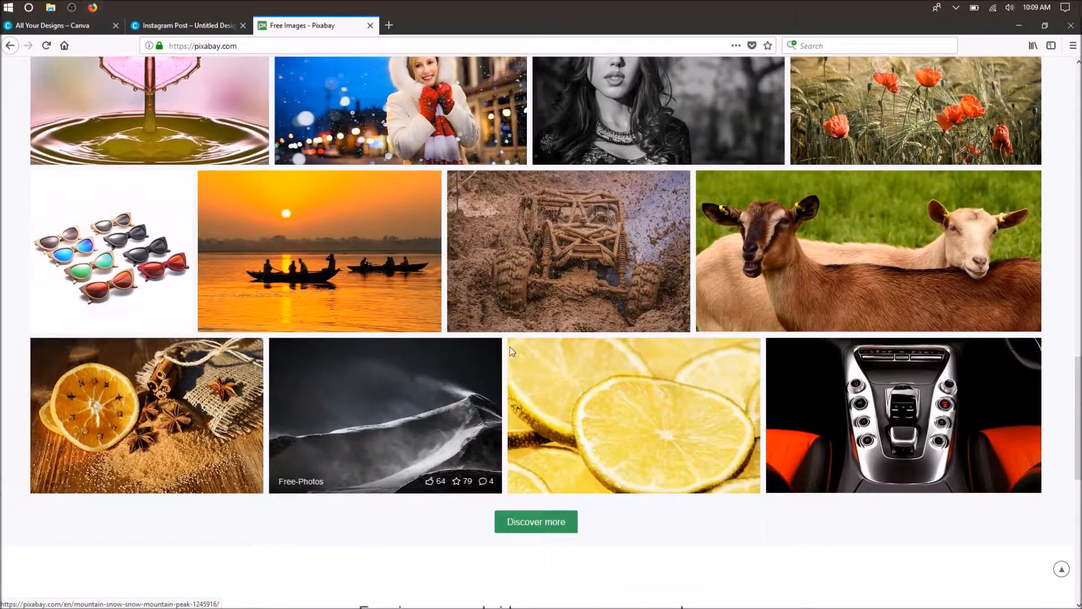
- Switch back to the Canva Instagram post, add the dark blue city street photo to the page and enlarge it slightly
{"action": "left_click", "coordinate": [163, 26]}
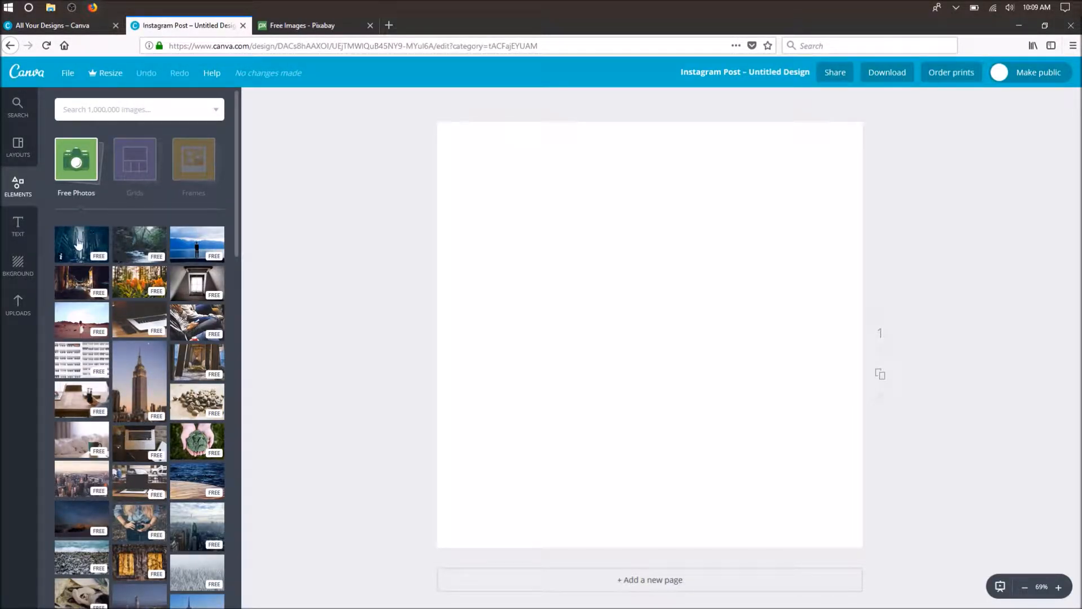
{"action": "left_click", "coordinate": [78, 244]}
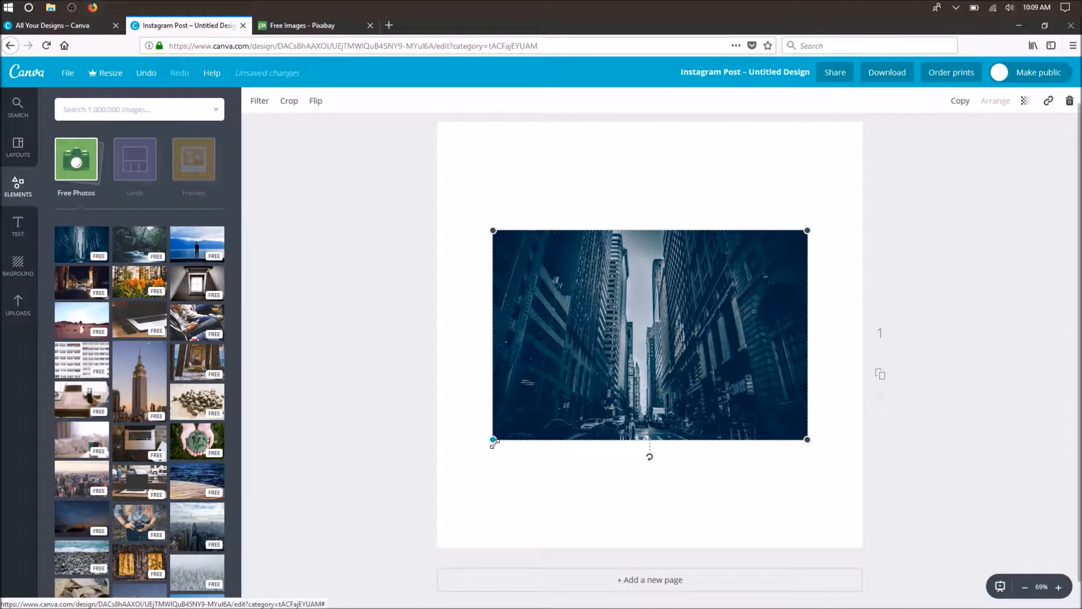
{"action": "left_click_drag", "start_coordinate": [494, 446], "coordinate": [489, 535]}
{"action": "left_click_drag", "start_coordinate": [810, 459], "coordinate": [818, 493]}
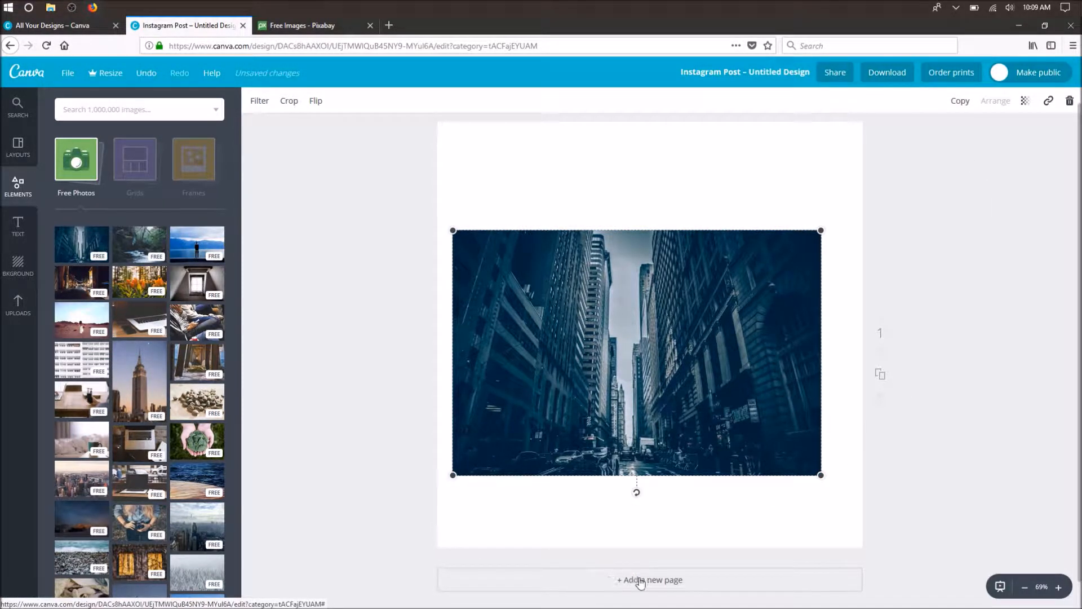
- Enlarge and position the city street photo until it fills the whole page as the background, and deselect it
{"action": "left_click_drag", "start_coordinate": [820, 230], "coordinate": [845, 107]}
{"action": "left_click_drag", "start_coordinate": [454, 182], "coordinate": [460, 124]}
{"action": "left_click_drag", "start_coordinate": [410, 493], "coordinate": [379, 573]}
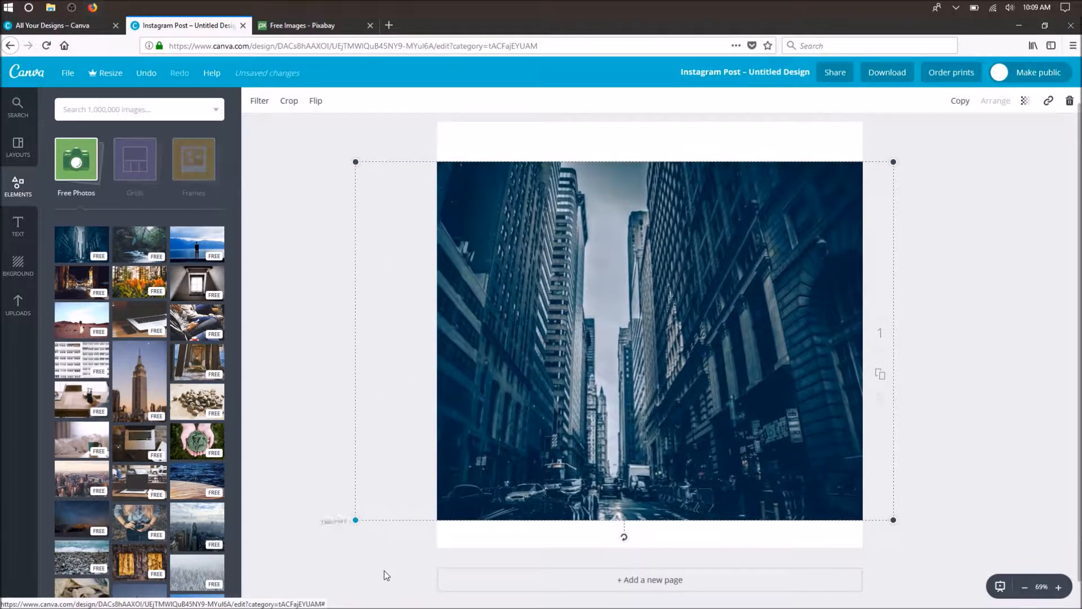
{"action": "left_click_drag", "start_coordinate": [895, 518], "coordinate": [907, 601]}
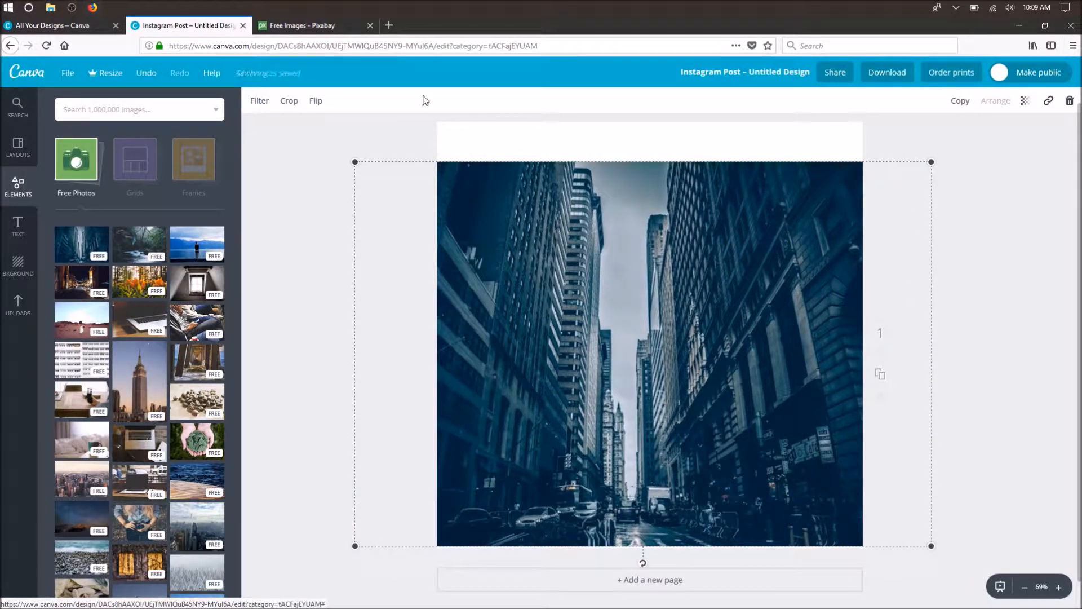
{"action": "left_click_drag", "start_coordinate": [920, 162], "coordinate": [947, 144]}
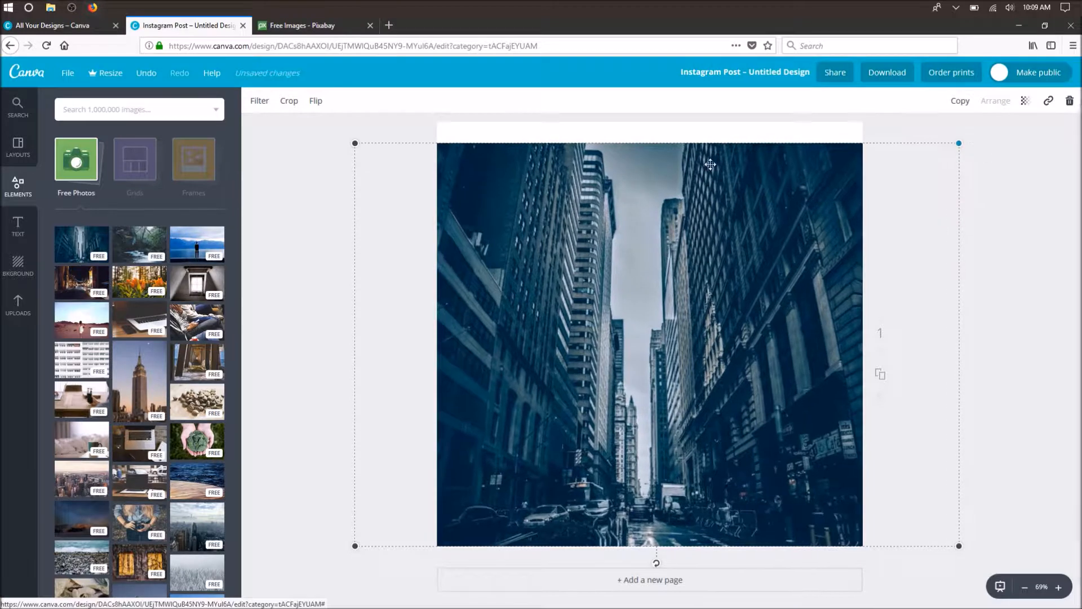
{"action": "left_click_drag", "start_coordinate": [355, 143], "coordinate": [346, 72]}
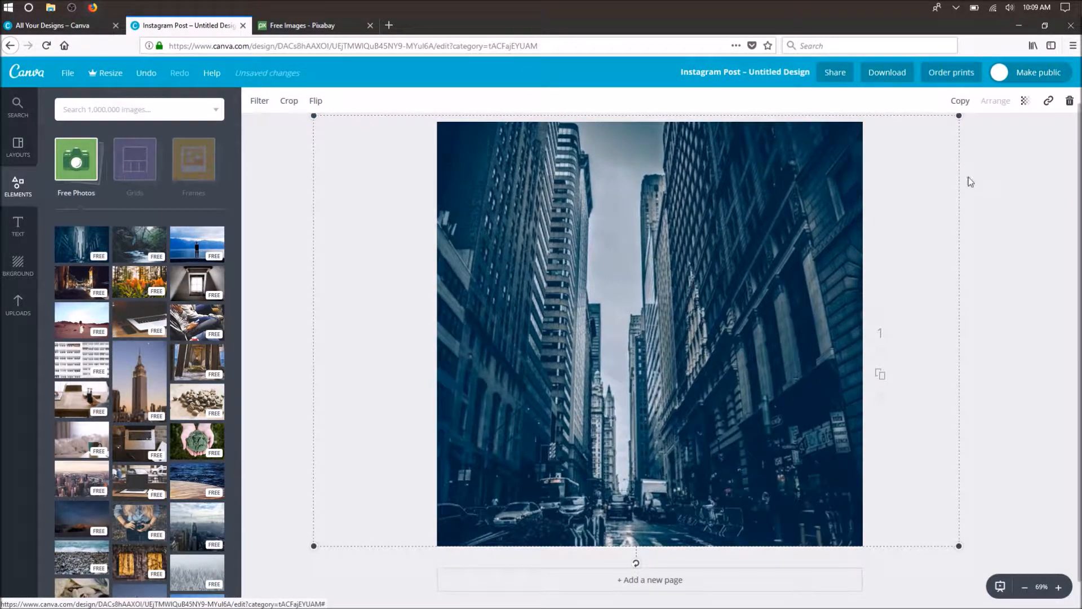
{"action": "left_click_drag", "start_coordinate": [898, 171], "coordinate": [919, 173]}
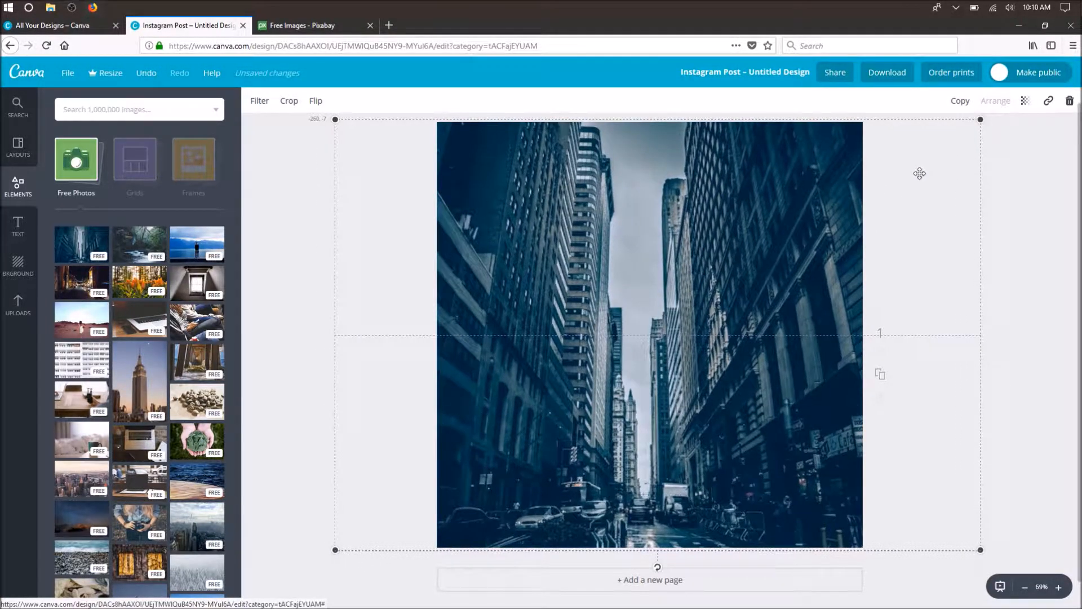
{"action": "left_click", "coordinate": [956, 275]}
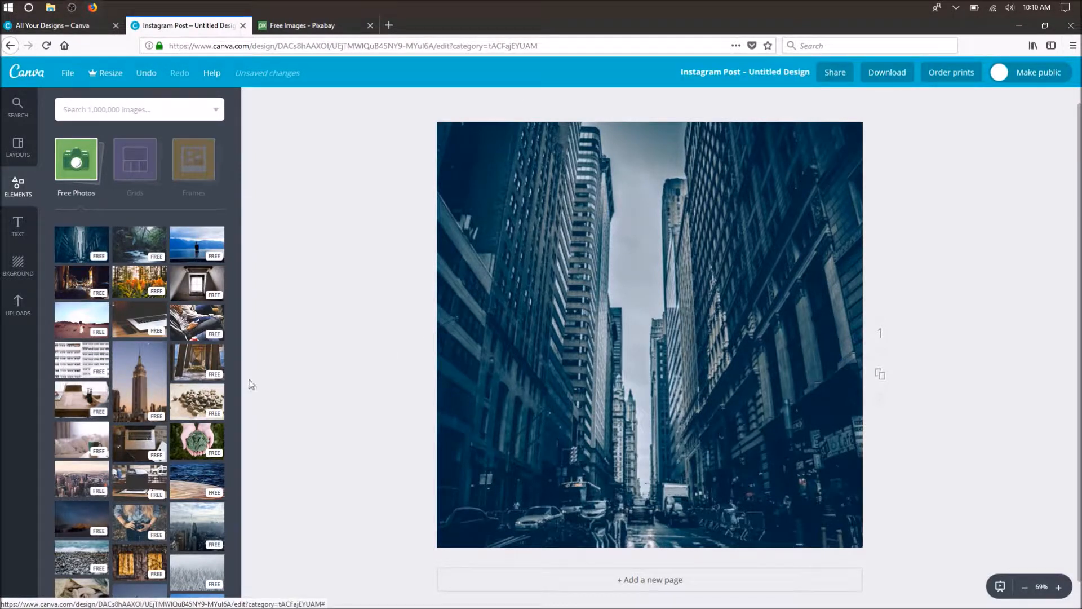
- Browse the free shapes in the elements library, from squares and circles to stars, badges and coloured blocks
{"action": "left_click", "coordinate": [18, 195]}
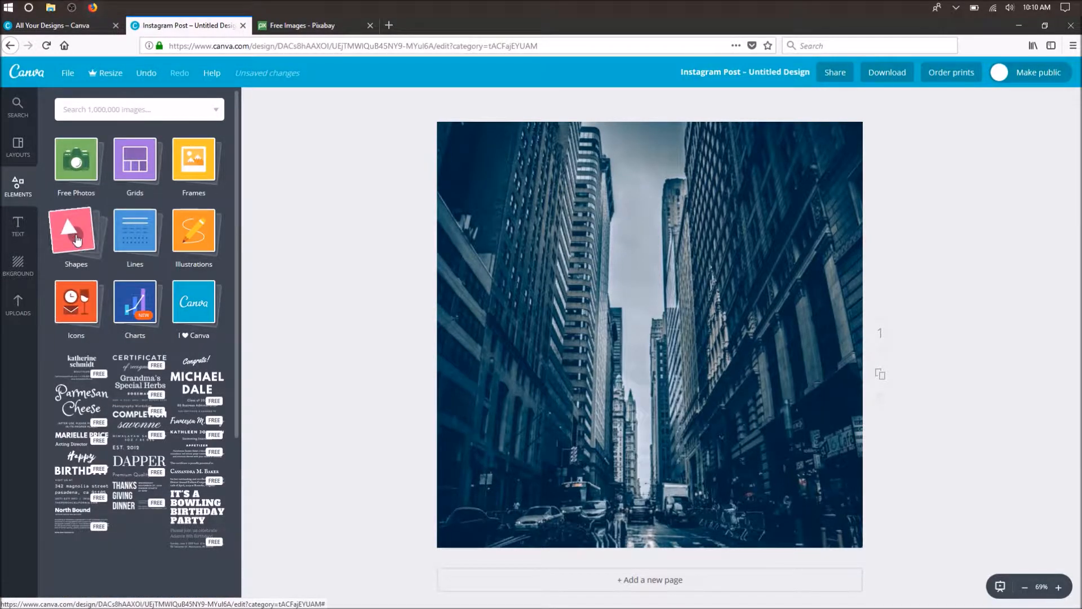
{"action": "left_click", "coordinate": [77, 239]}
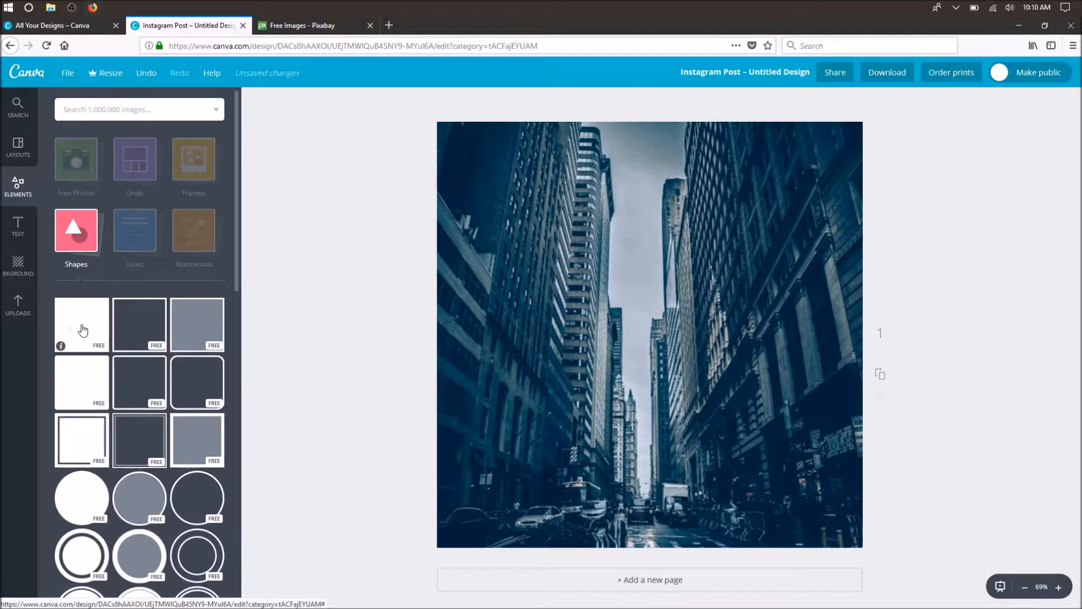
{"action": "scroll", "coordinate": [115, 319], "scroll_direction": "down", "scroll_amount": 5}
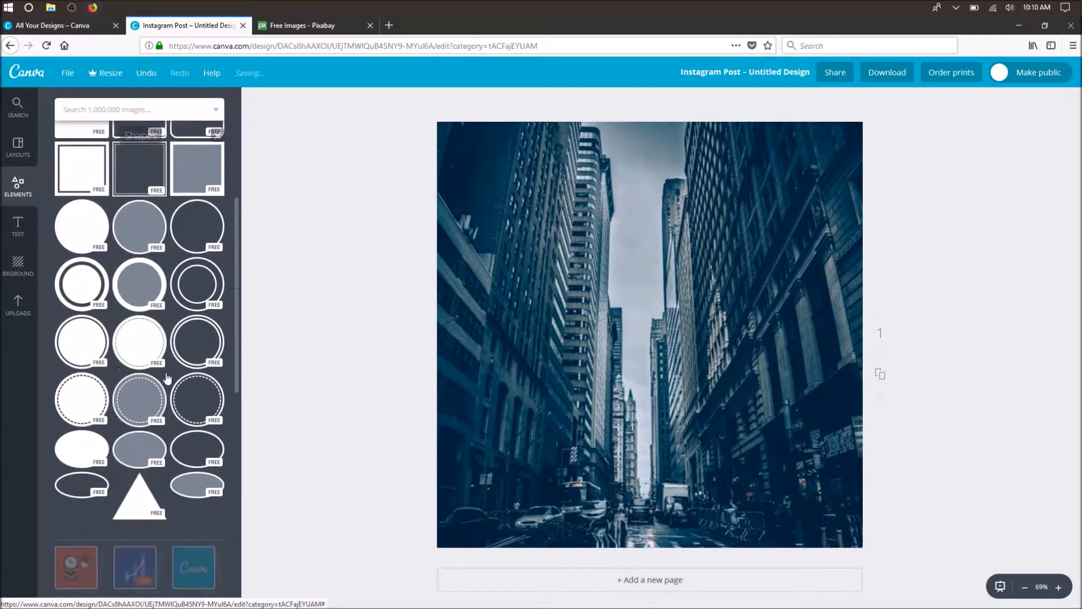
{"action": "scroll", "coordinate": [170, 389], "scroll_direction": "down", "scroll_amount": 6}
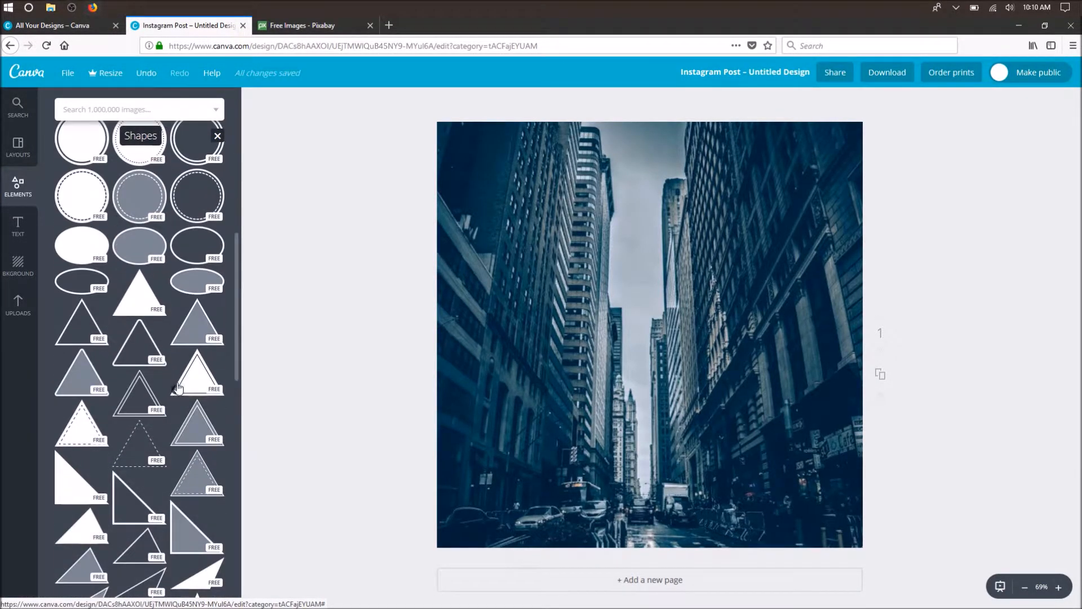
{"action": "scroll", "coordinate": [178, 385], "scroll_direction": "down", "scroll_amount": 6}
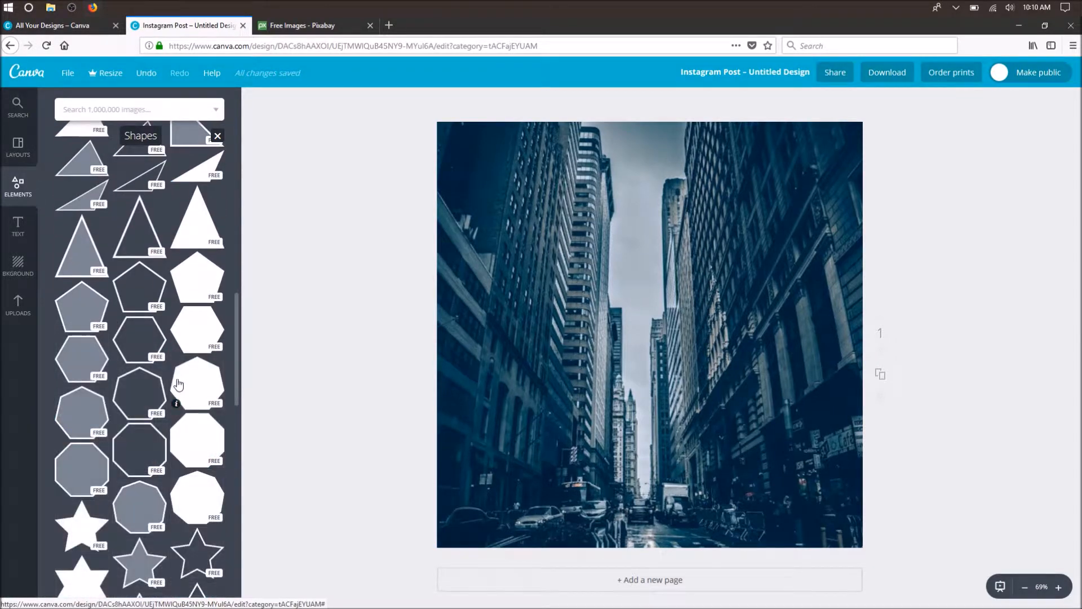
{"action": "scroll", "coordinate": [178, 385], "scroll_direction": "down", "scroll_amount": 8}
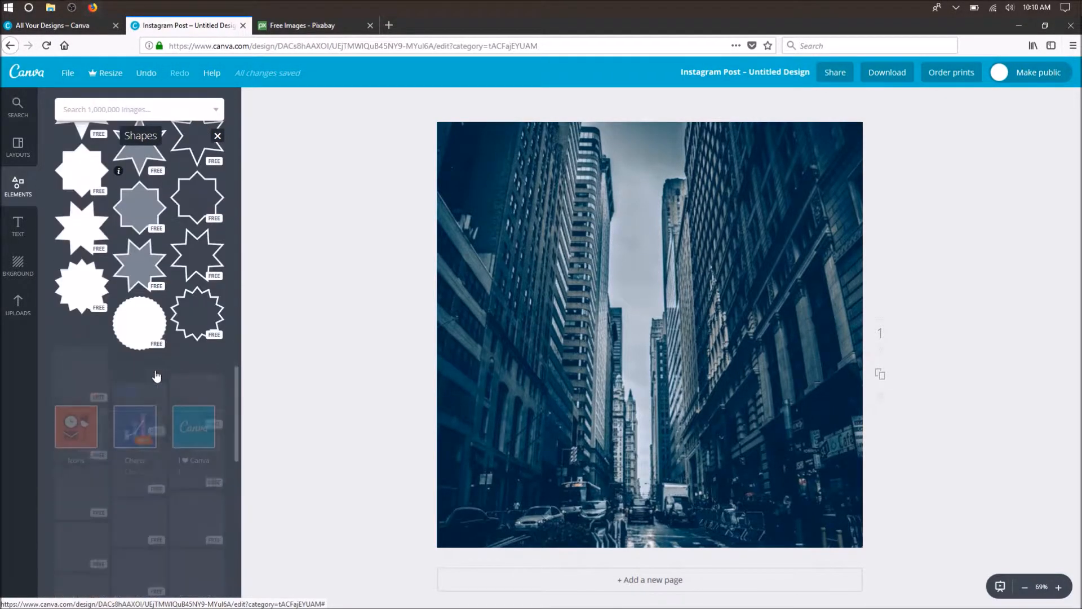
{"action": "scroll", "coordinate": [157, 376], "scroll_direction": "down", "scroll_amount": 5}
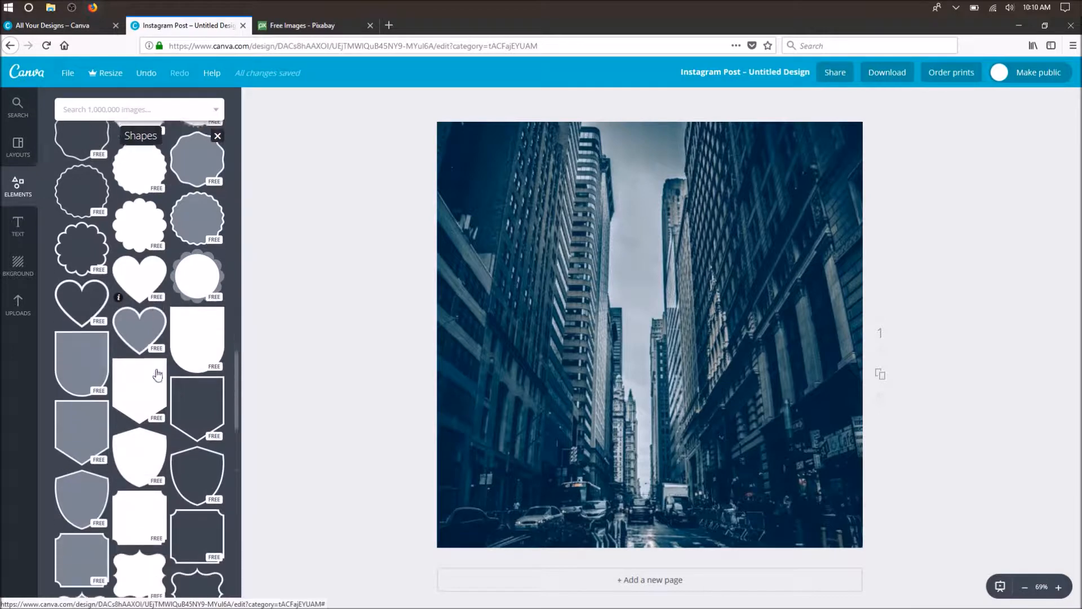
{"action": "scroll", "coordinate": [157, 376], "scroll_direction": "down", "scroll_amount": 6}
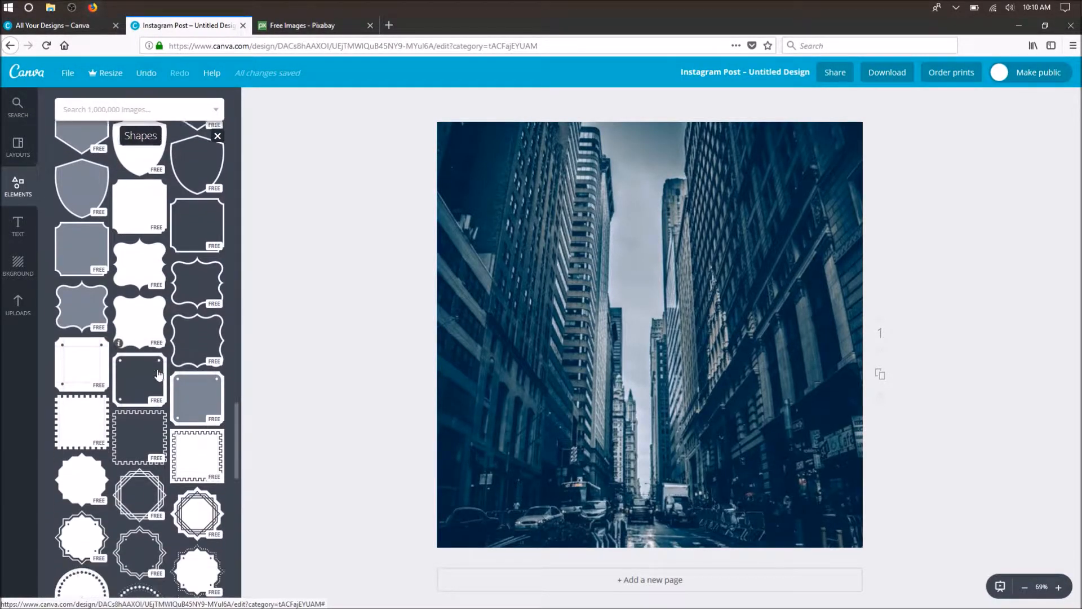
{"action": "scroll", "coordinate": [158, 375], "scroll_direction": "down", "scroll_amount": 5}
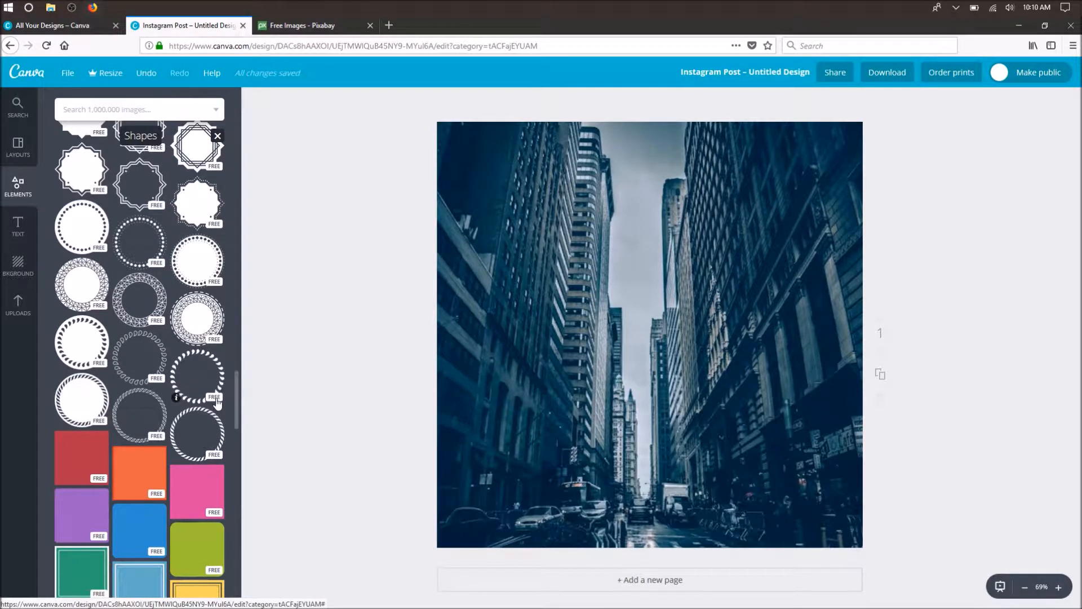
{"action": "left_click_drag", "start_coordinate": [234, 401], "coordinate": [236, 391]}
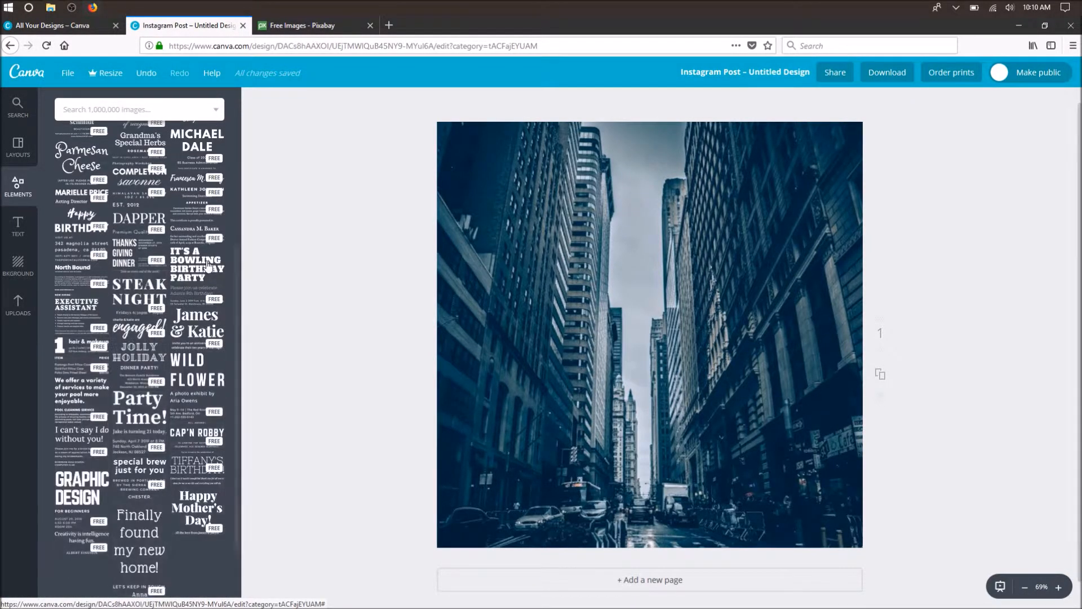
- Add the plain solid white square from the shapes collection to the page and colour it black
{"action": "scroll", "coordinate": [220, 243], "scroll_direction": "up", "scroll_amount": 5}
{"action": "left_click", "coordinate": [92, 248]}
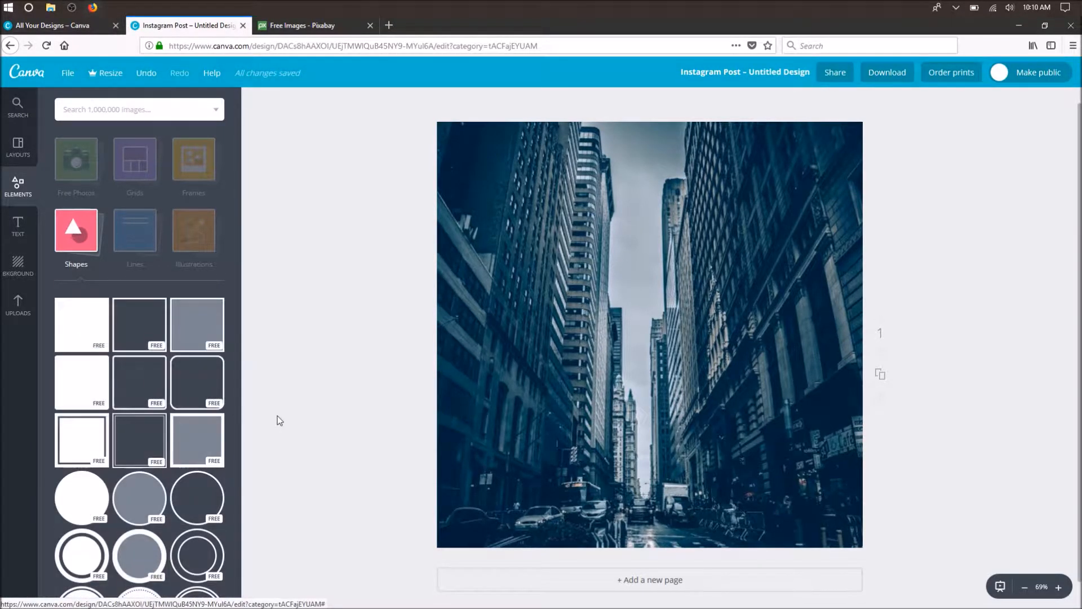
{"action": "left_click", "coordinate": [96, 330]}
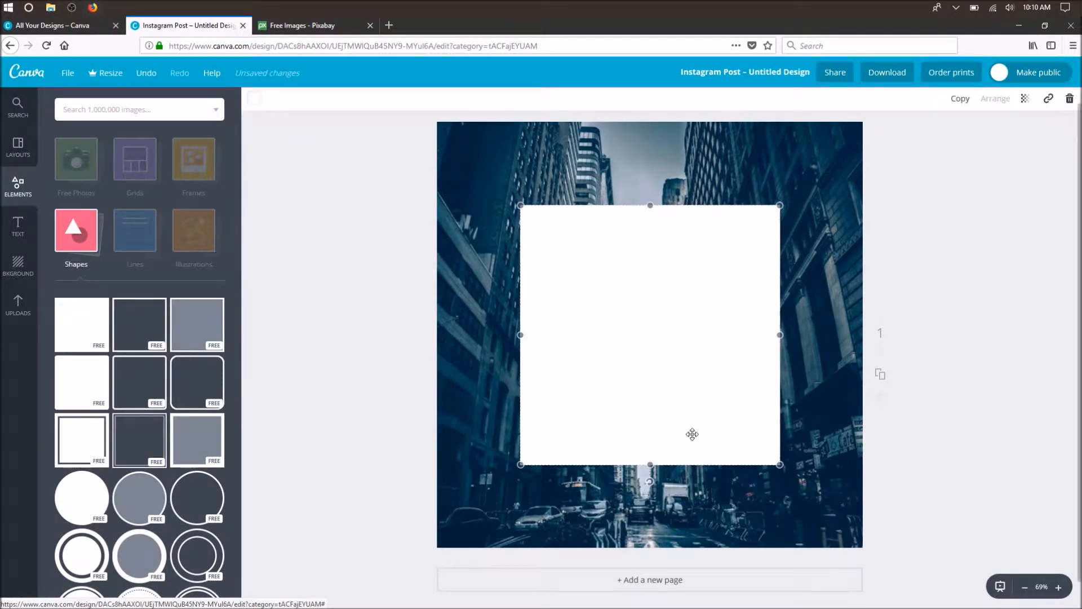
{"action": "left_click", "coordinate": [255, 102]}
{"action": "left_click", "coordinate": [261, 257]}
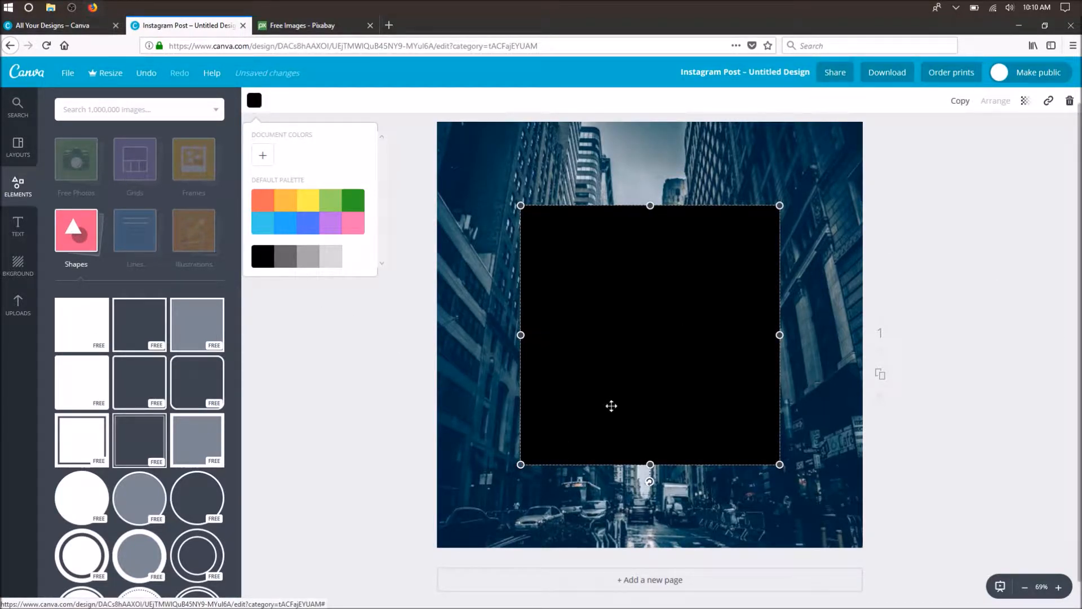
- Stretch the black square to the page edges so that it covers the whole design
{"action": "left_click_drag", "start_coordinate": [520, 464], "coordinate": [440, 550]}
{"action": "left_click_drag", "start_coordinate": [609, 207], "coordinate": [595, 124]}
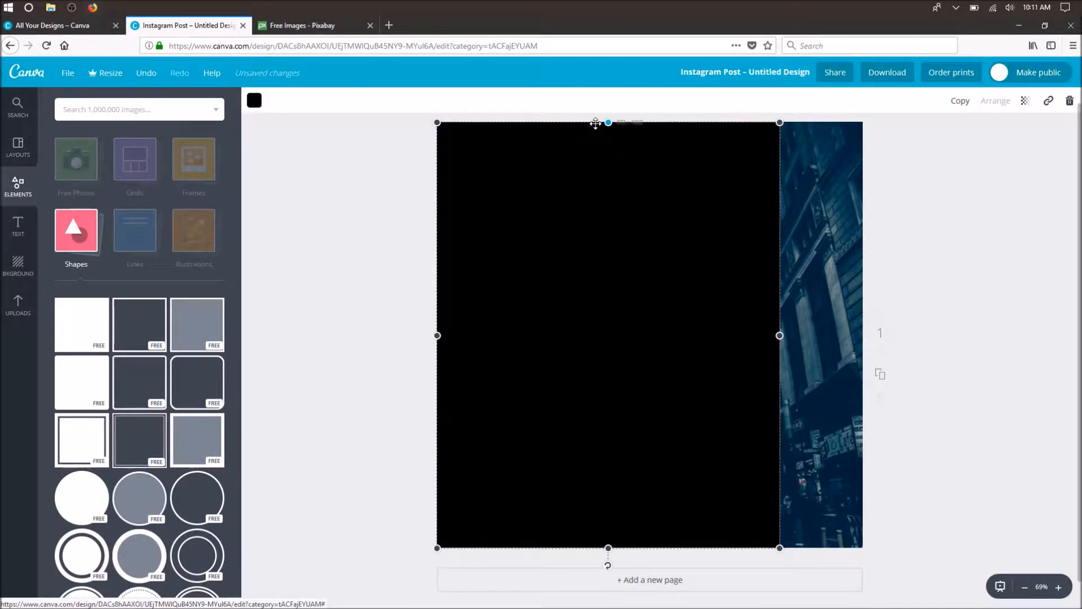
{"action": "left_click_drag", "start_coordinate": [779, 335], "coordinate": [864, 334]}
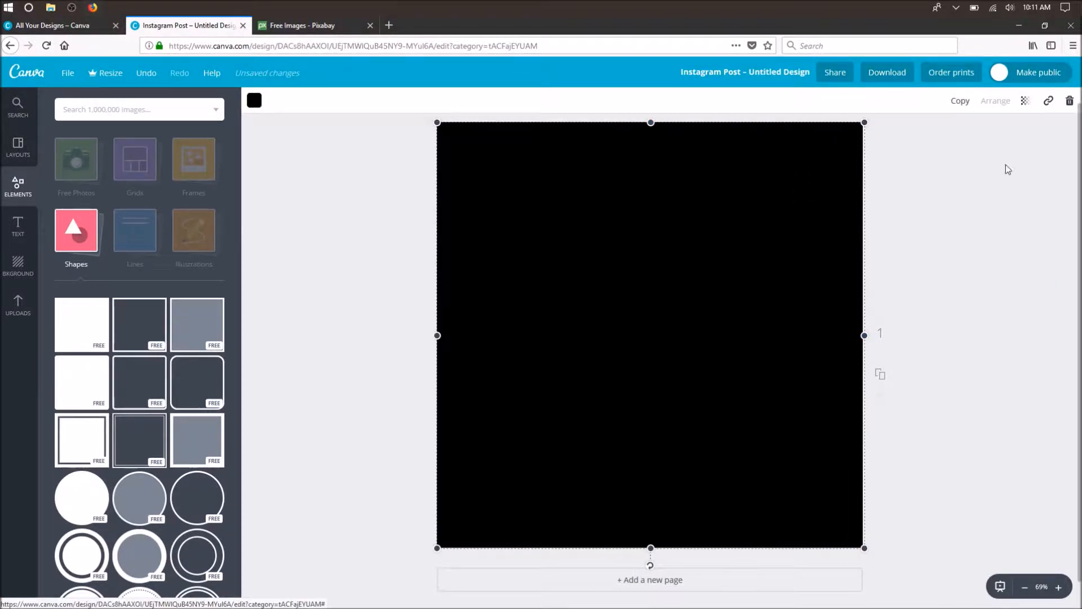
- Set the black square's transparency to 14 as a subtle dark overlay on the city photo, and deselect it
{"action": "left_click", "coordinate": [1025, 107]}
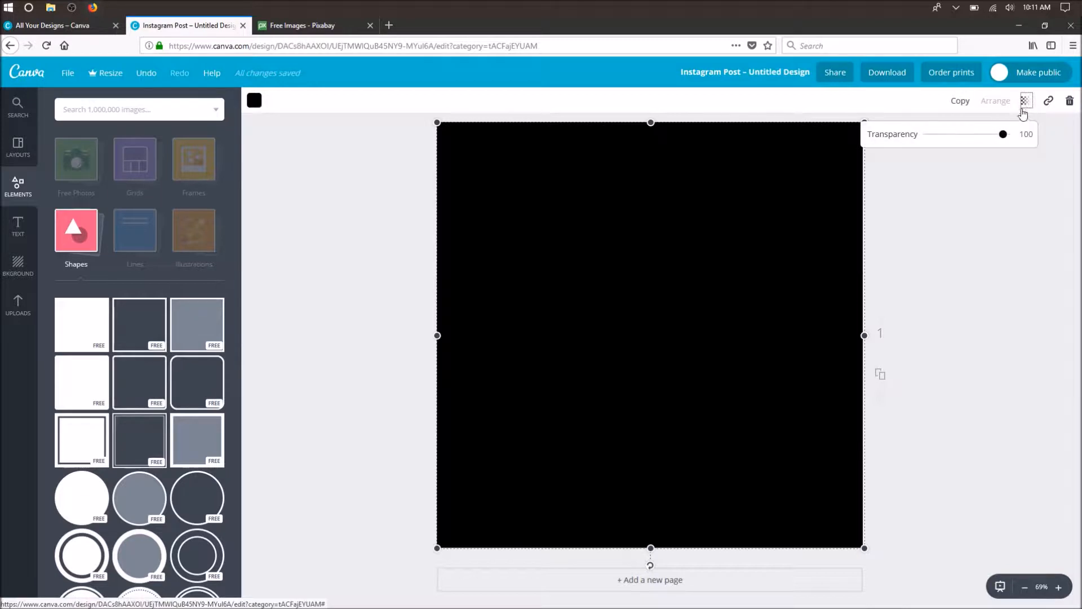
{"action": "left_click_drag", "start_coordinate": [1008, 138], "coordinate": [904, 150]}
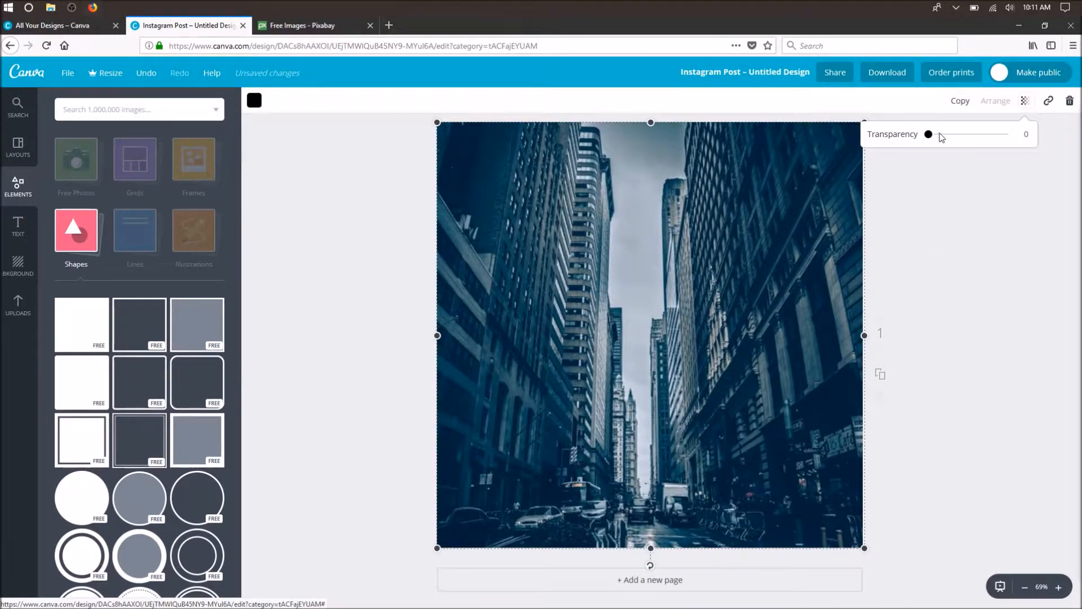
{"action": "left_click_drag", "start_coordinate": [931, 138], "coordinate": [948, 140]}
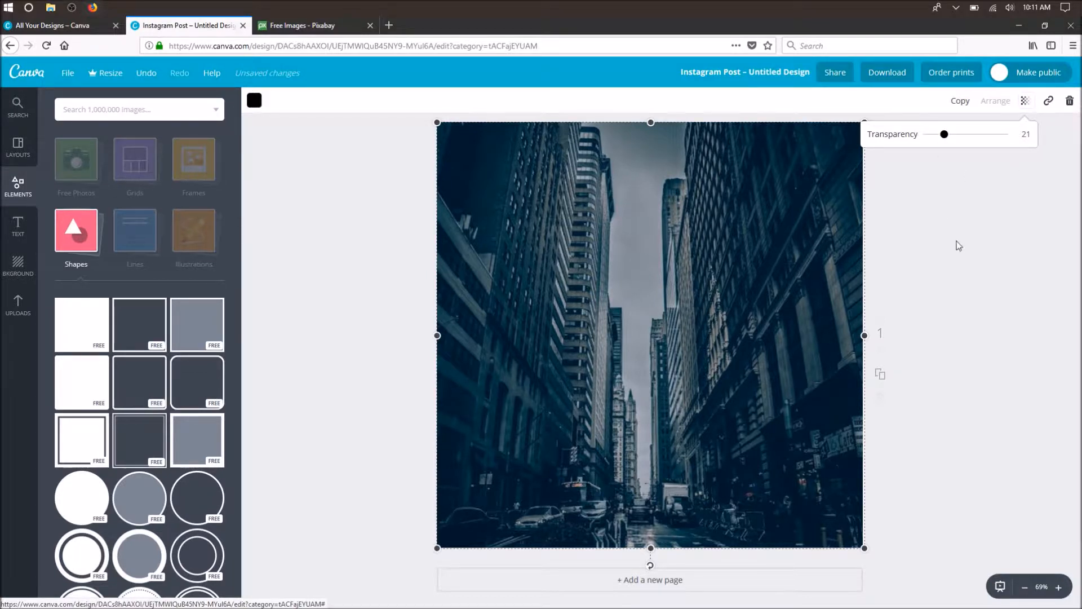
{"action": "left_click", "coordinate": [1013, 313]}
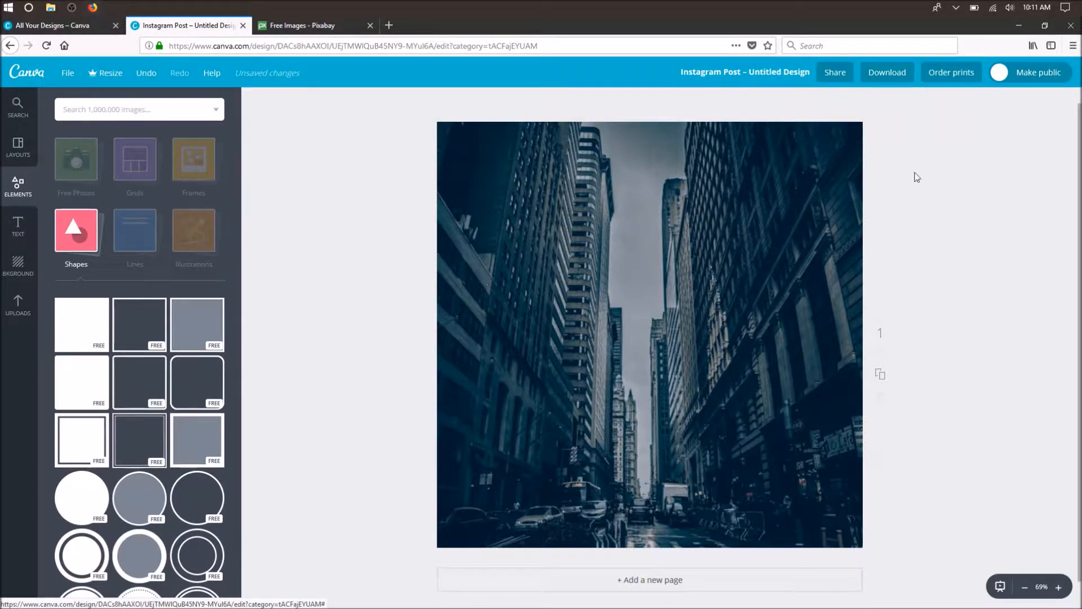
{"action": "left_click", "coordinate": [715, 302]}
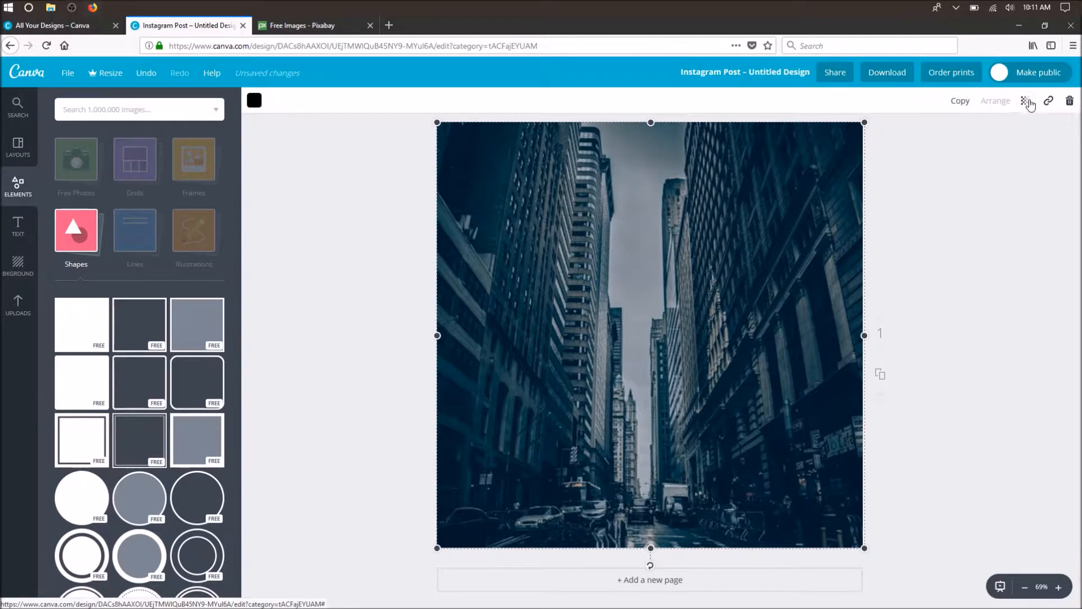
{"action": "left_click", "coordinate": [1027, 102]}
{"action": "left_click_drag", "start_coordinate": [948, 136], "coordinate": [941, 141]}
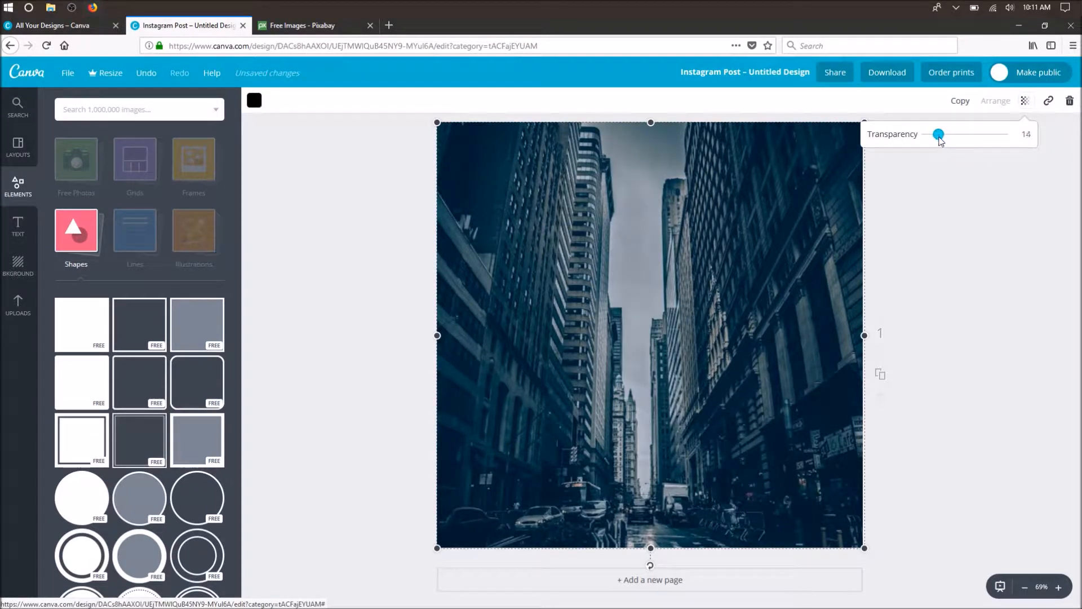
{"action": "left_click", "coordinate": [1003, 310]}
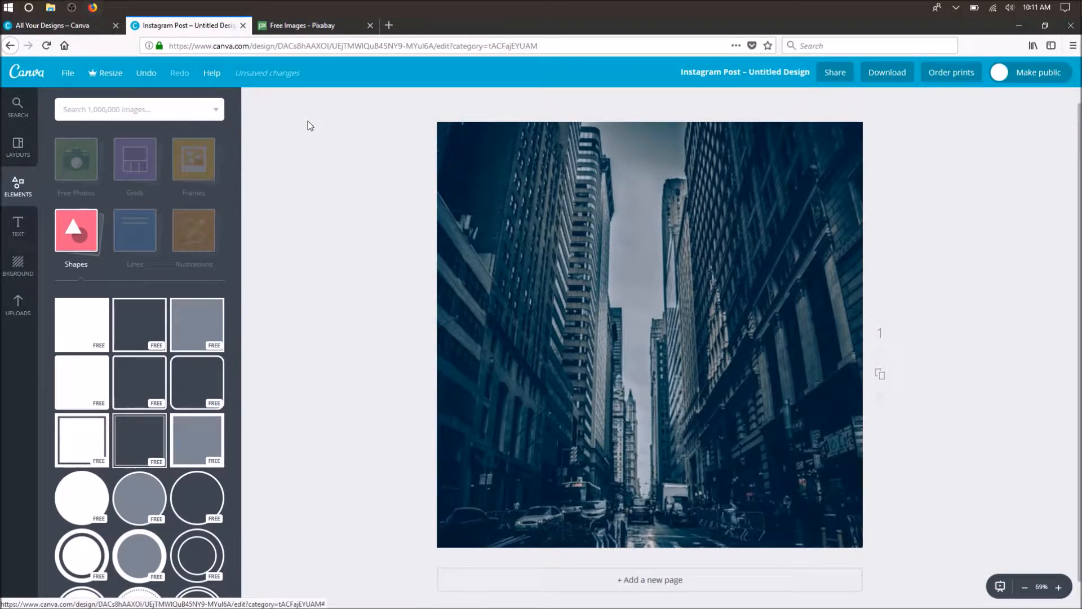
- Search the web for "best quotes by famous people" in a new browser tab
{"action": "left_click", "coordinate": [389, 25]}
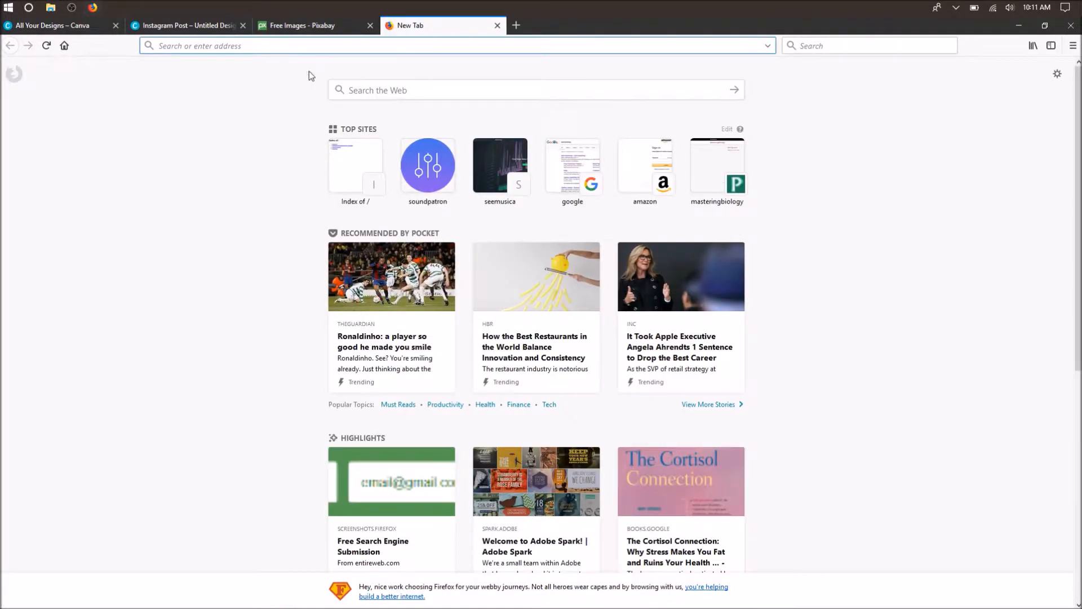
{"action": "left_click", "coordinate": [368, 91]}
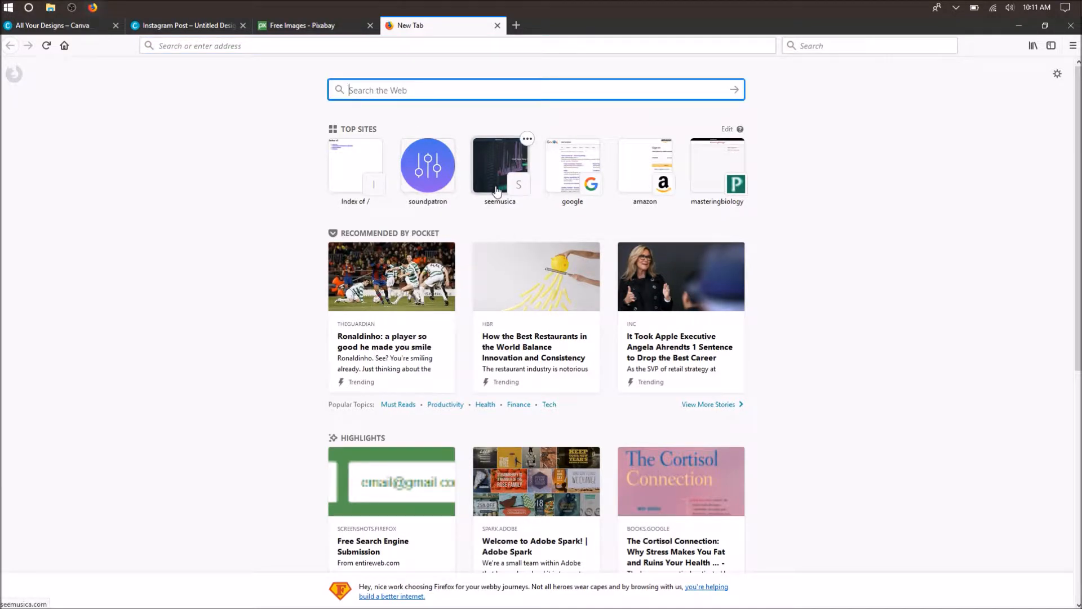
{"action": "type", "text": "best "}
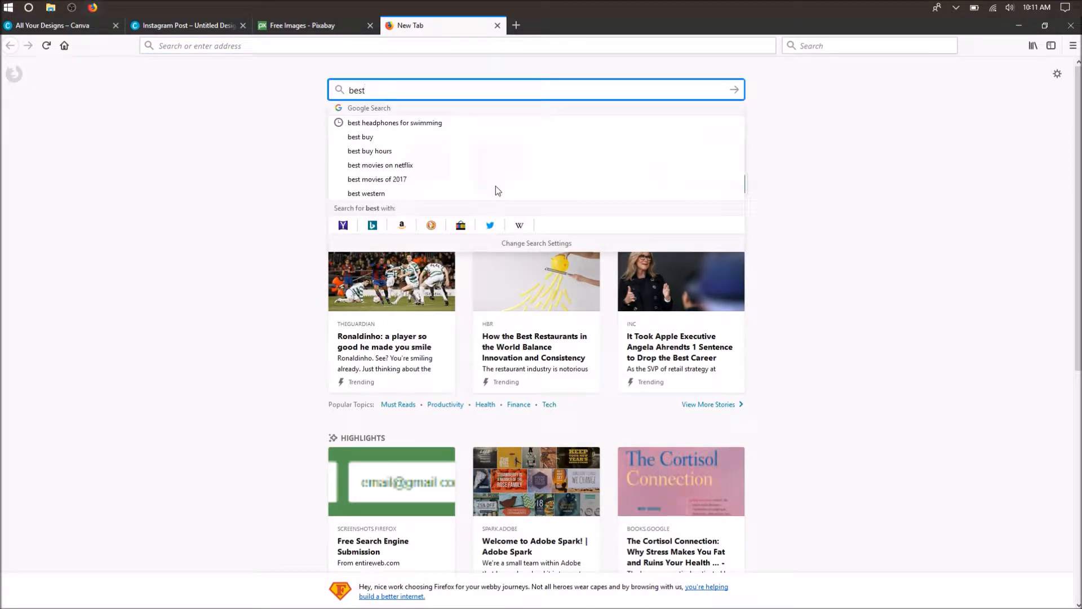
{"action": "type", "text": "qu"}
{"action": "key", "text": "Down"}
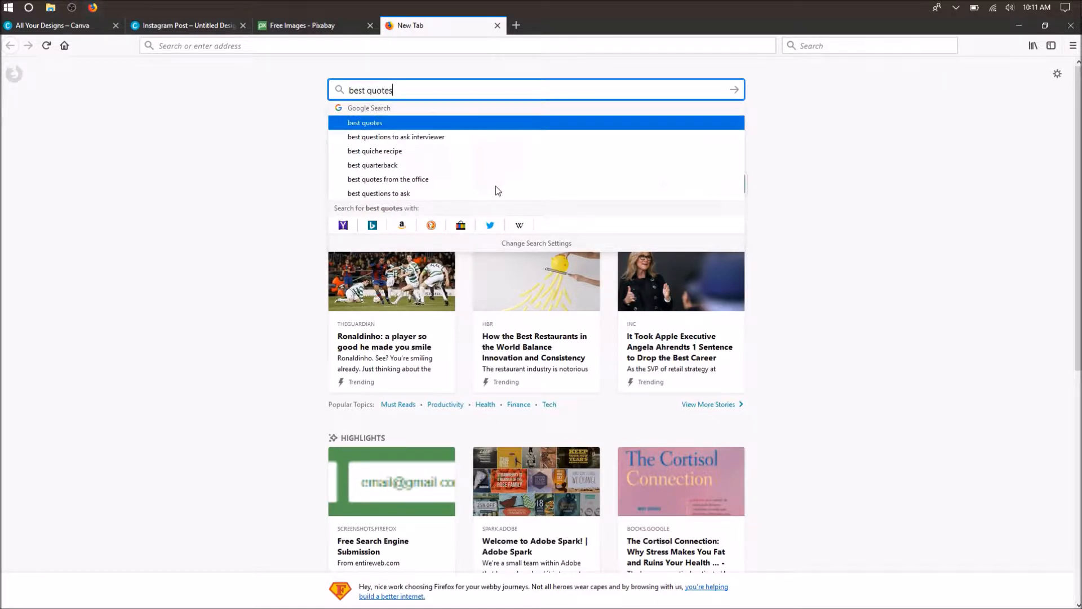
{"action": "key", "text": "Return"}
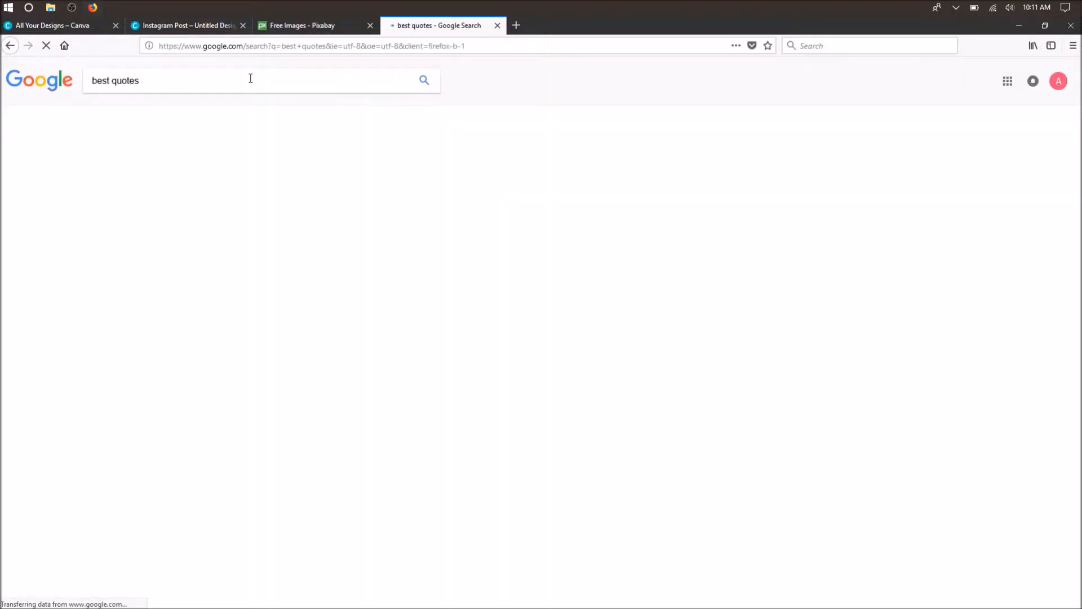
{"action": "left_click", "coordinate": [249, 79]}
{"action": "type", "text": "by"}
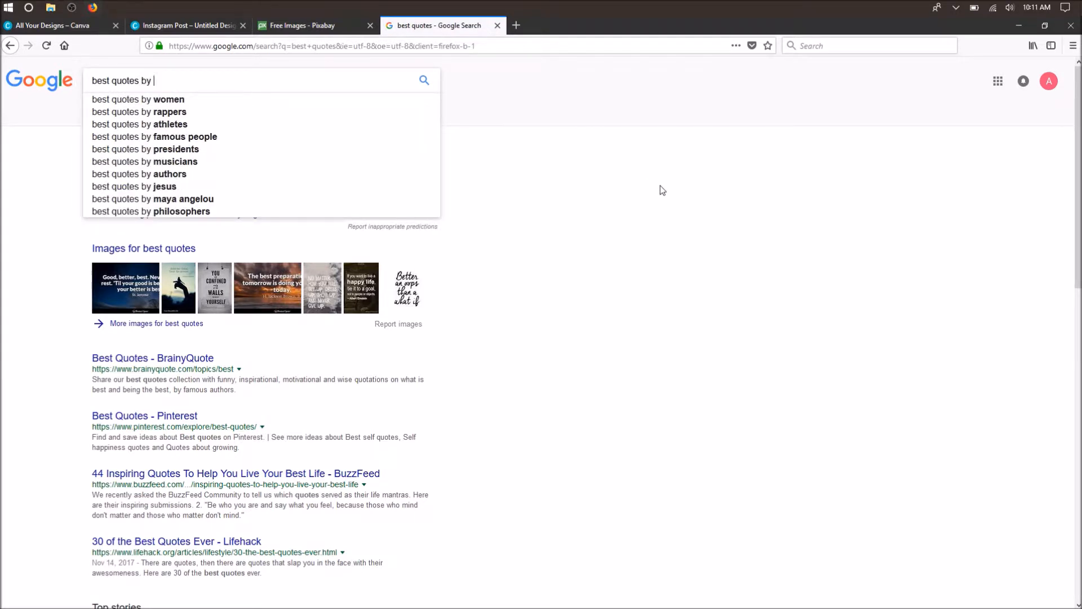
{"action": "left_click", "coordinate": [213, 137]}
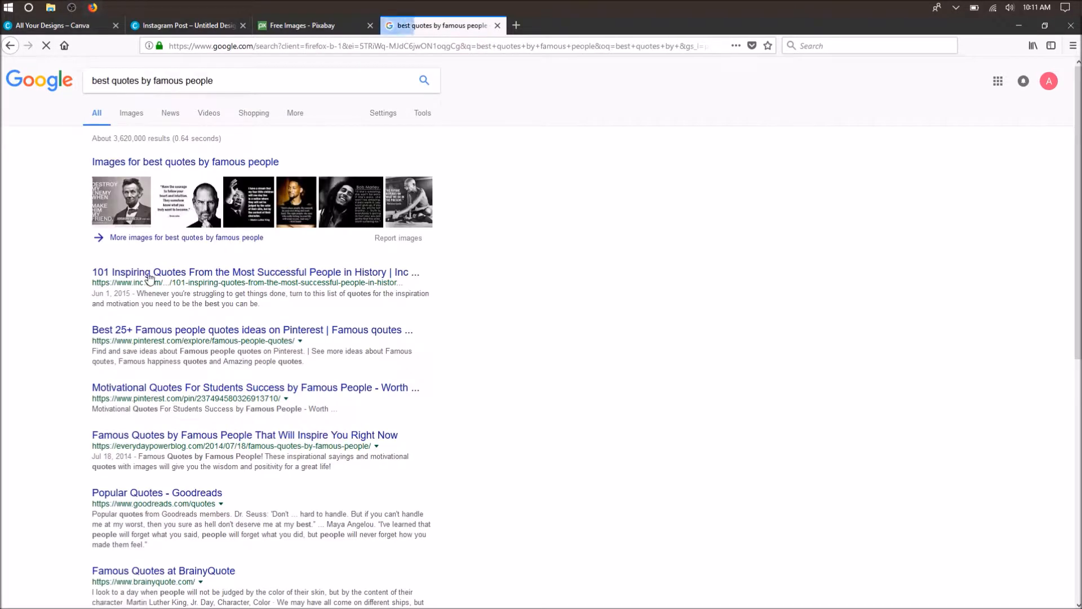
- Open the Inc. article with 101 inspiring quotes and select the text of quote 4 together with its attribution to Jim Rohn
{"action": "left_click", "coordinate": [201, 274]}
{"action": "scroll", "coordinate": [428, 409], "scroll_direction": "down", "scroll_amount": 8}
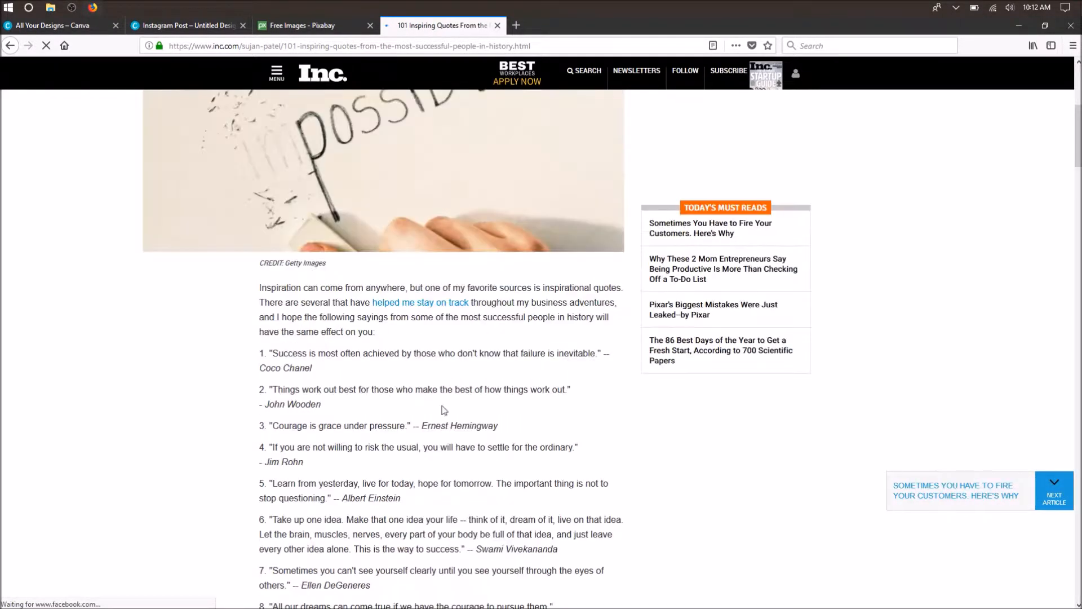
{"action": "scroll", "coordinate": [330, 411], "scroll_direction": "down", "scroll_amount": 2}
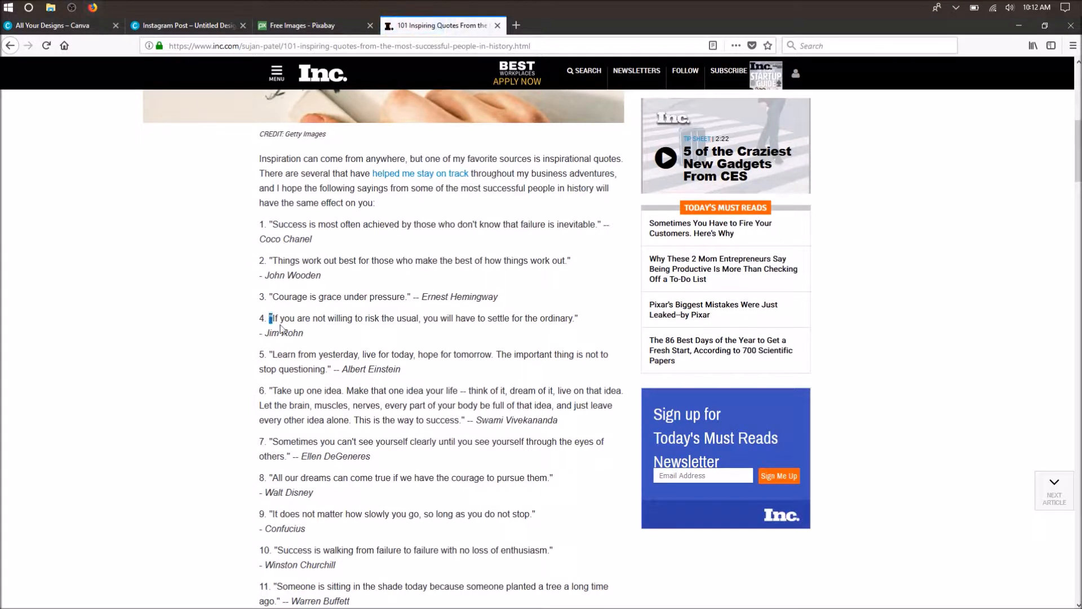
{"action": "left_click_drag", "start_coordinate": [270, 319], "coordinate": [305, 333]}
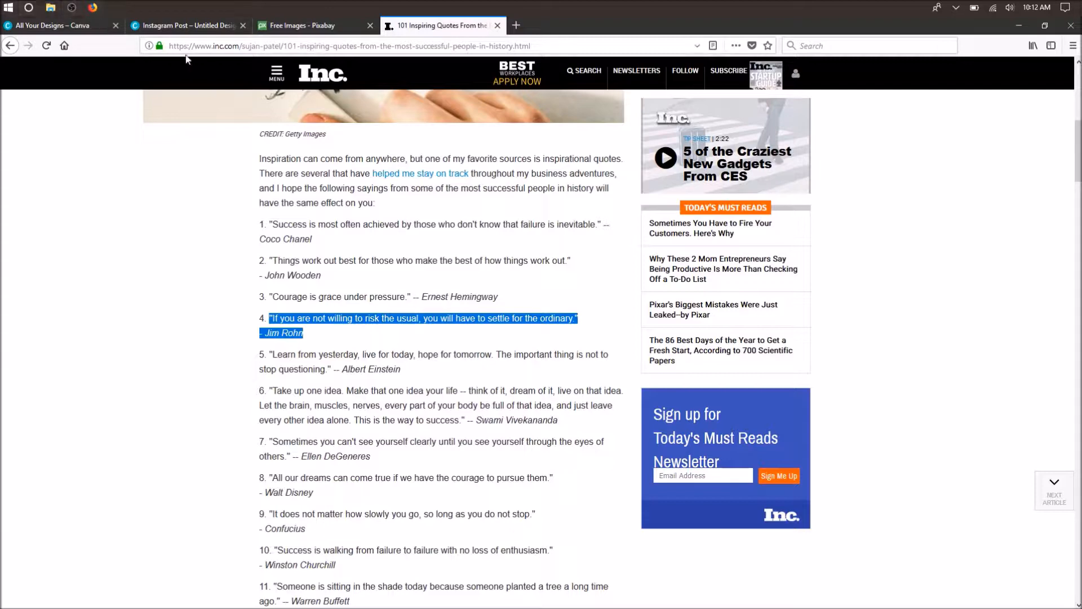
- Switch back to the Canva Instagram post and add a heading text box to the page
{"action": "left_click", "coordinate": [188, 24]}
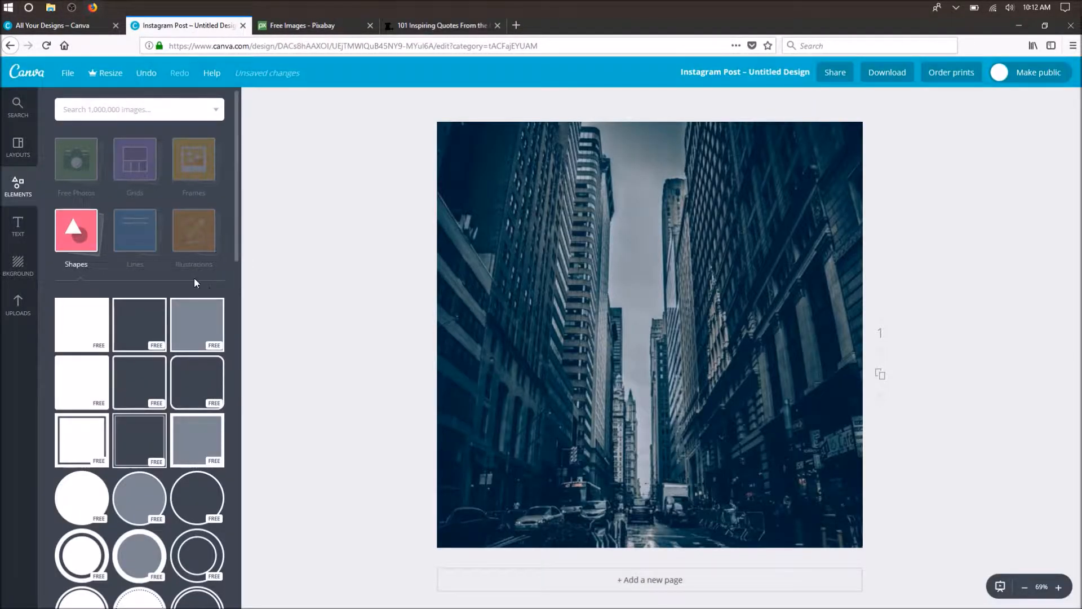
{"action": "left_click", "coordinate": [26, 231]}
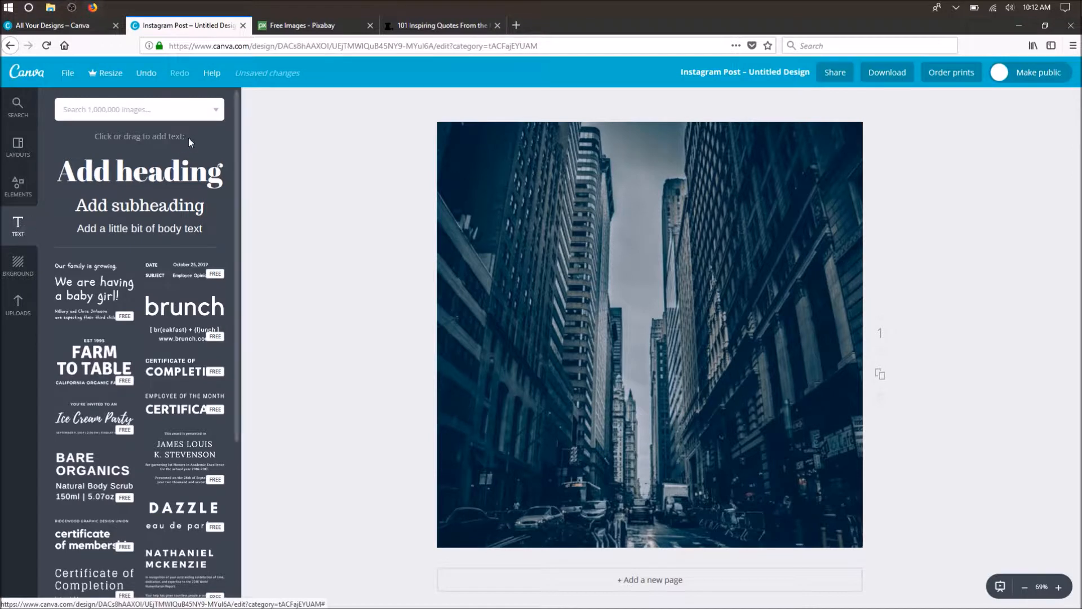
{"action": "left_click", "coordinate": [148, 178]}
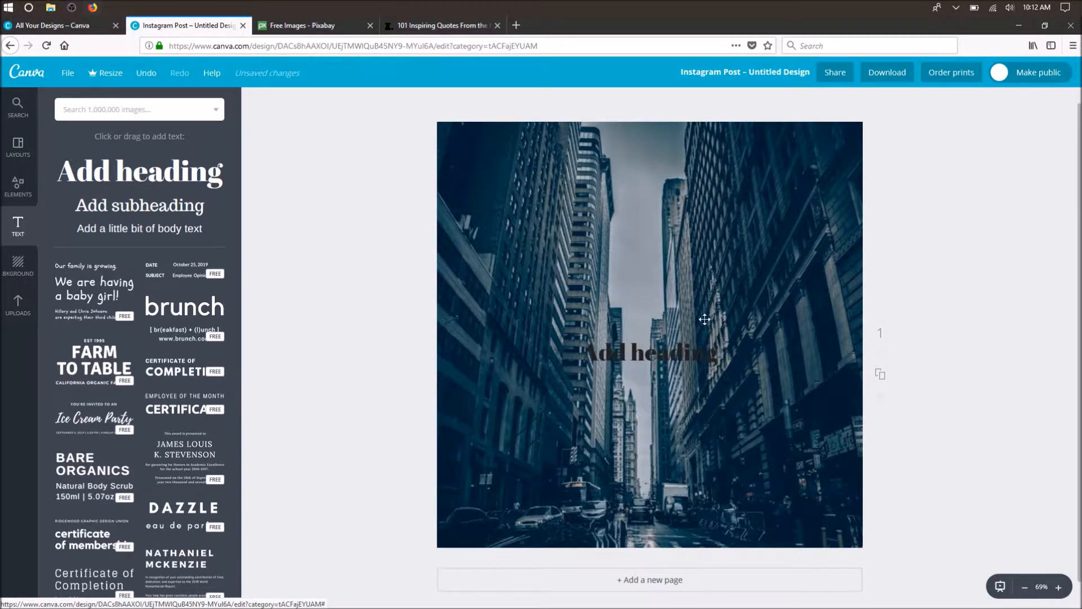
- Replace the placeholder heading text with the copied quote and its attribution to Jim Rohn
{"action": "left_click", "coordinate": [711, 355]}
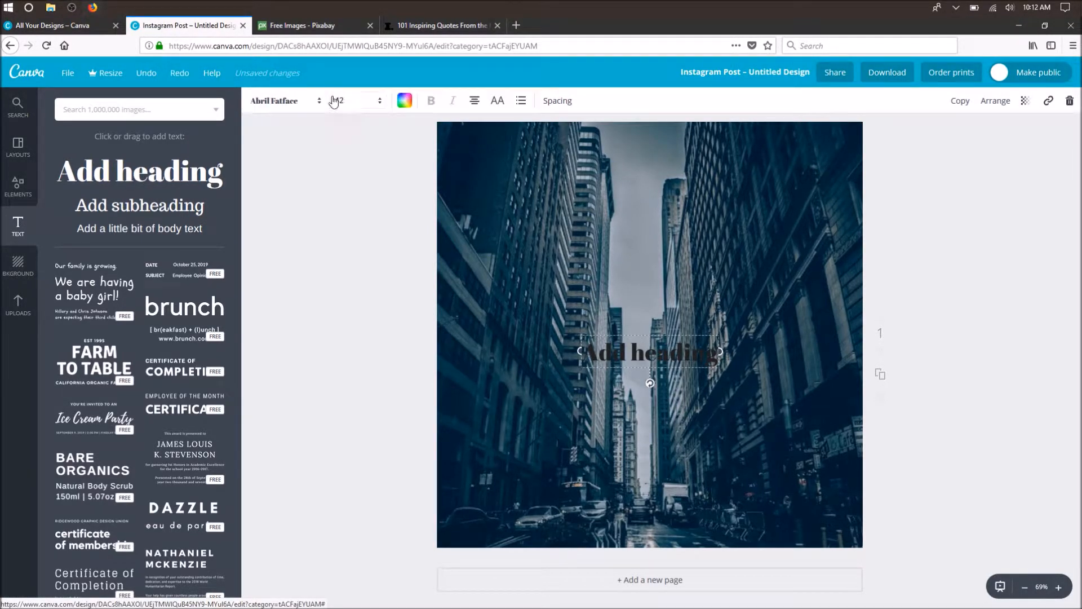
{"action": "left_click_drag", "start_coordinate": [719, 353], "coordinate": [583, 352]}
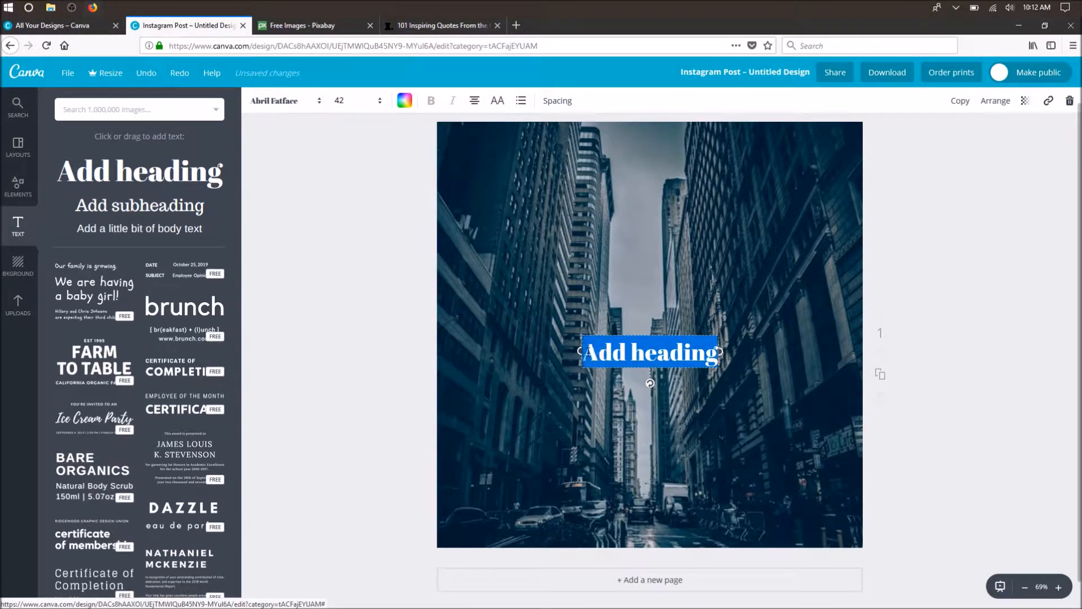
{"action": "key", "text": "ctrl+v"}
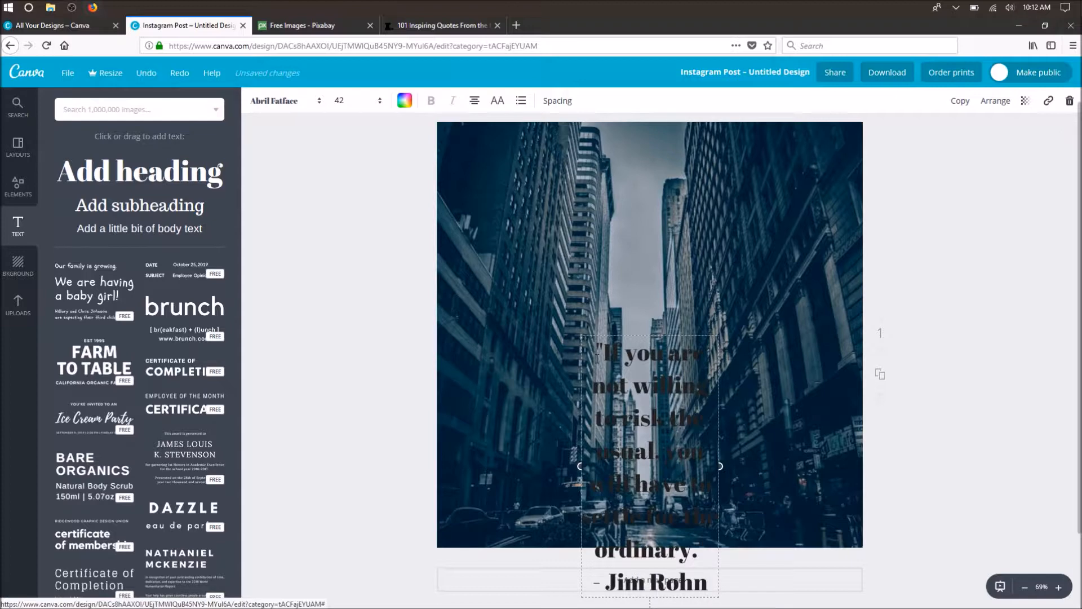
- Widen the quote's text box slightly and place it around the middle of the page over the street
{"action": "left_click_drag", "start_coordinate": [655, 331], "coordinate": [658, 177]}
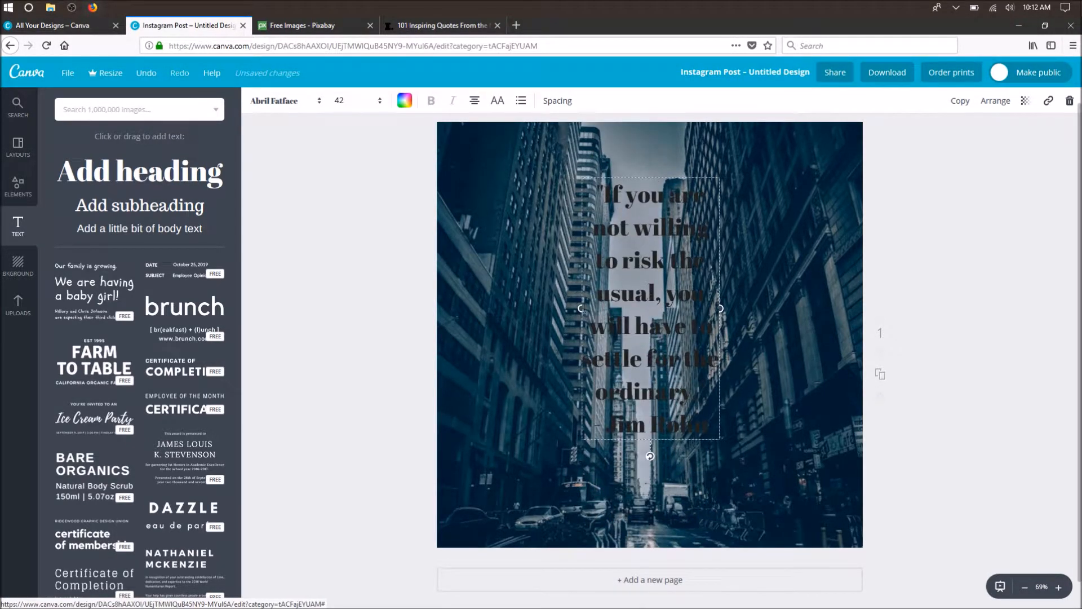
{"action": "left_click_drag", "start_coordinate": [576, 307], "coordinate": [432, 302]}
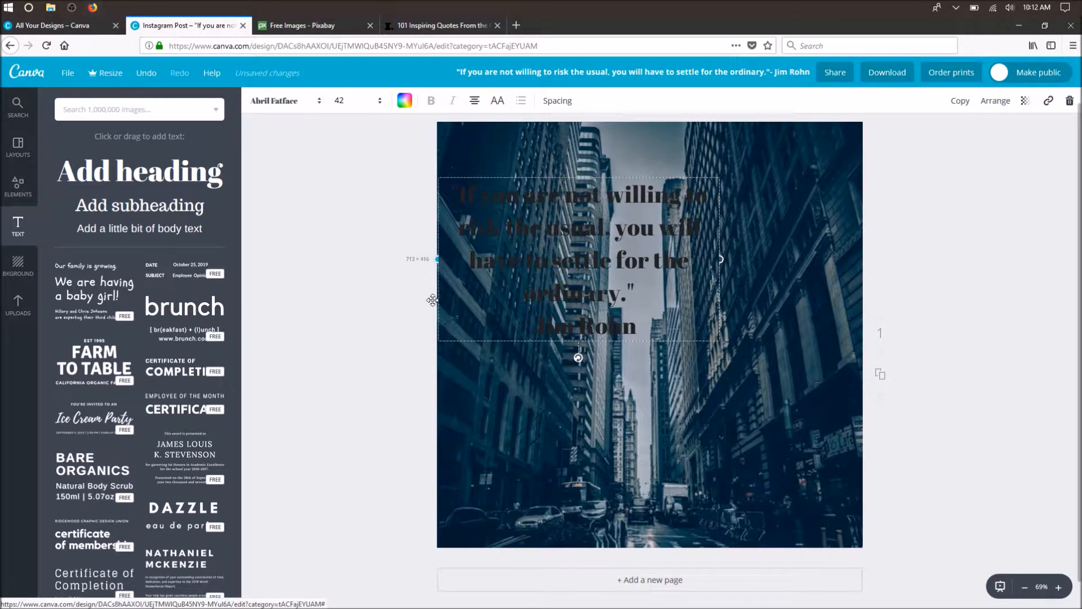
{"action": "left_click_drag", "start_coordinate": [723, 258], "coordinate": [900, 253]}
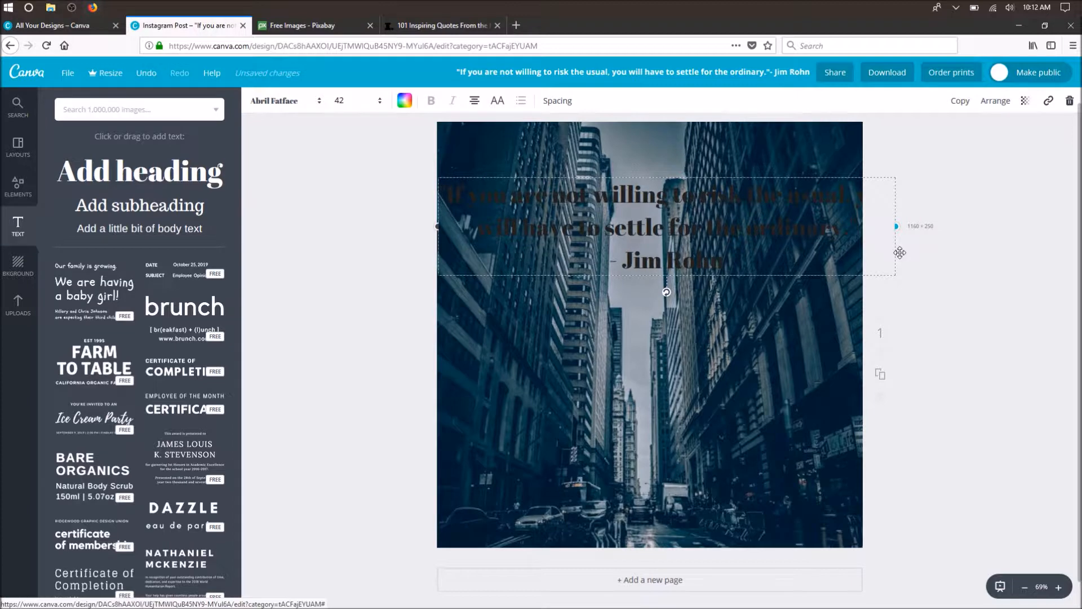
{"action": "left_click_drag", "start_coordinate": [900, 252], "coordinate": [604, 265]}
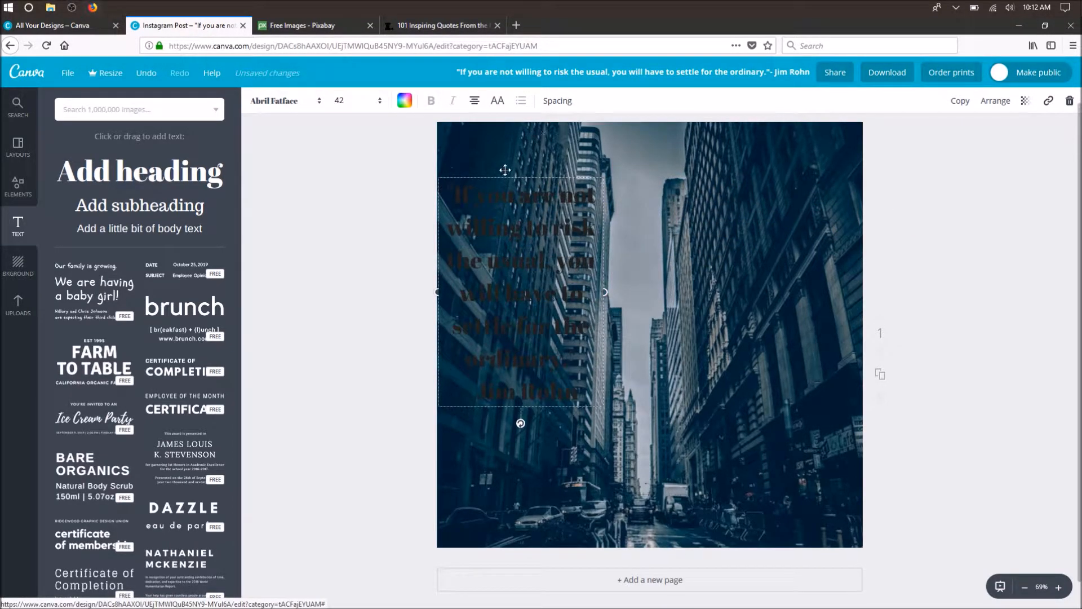
{"action": "left_click_drag", "start_coordinate": [513, 176], "coordinate": [634, 206]}
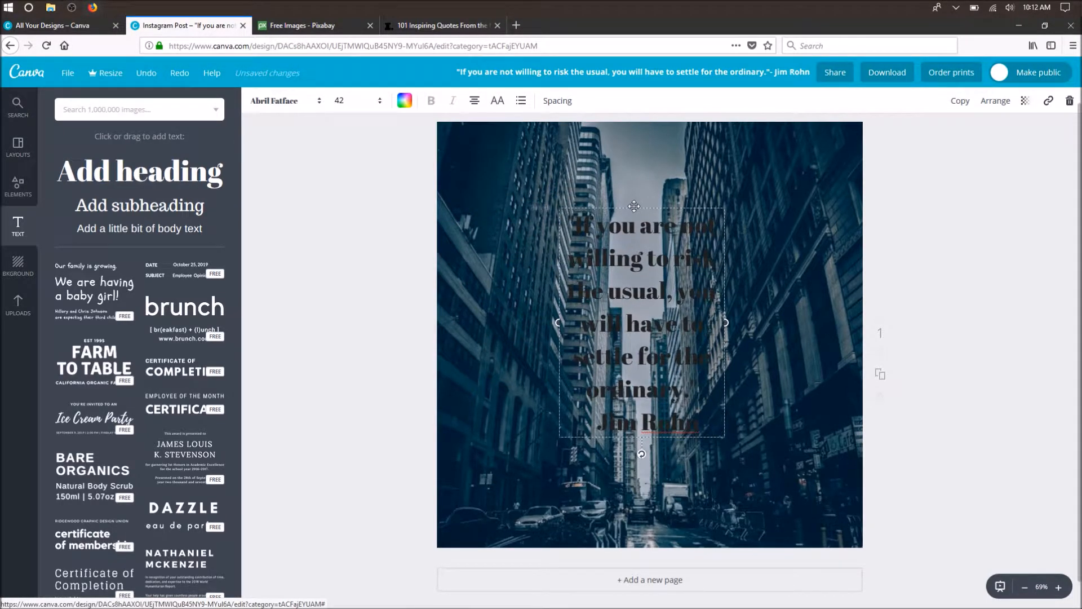
- Change the quote's text color to white
{"action": "left_click", "coordinate": [403, 102]}
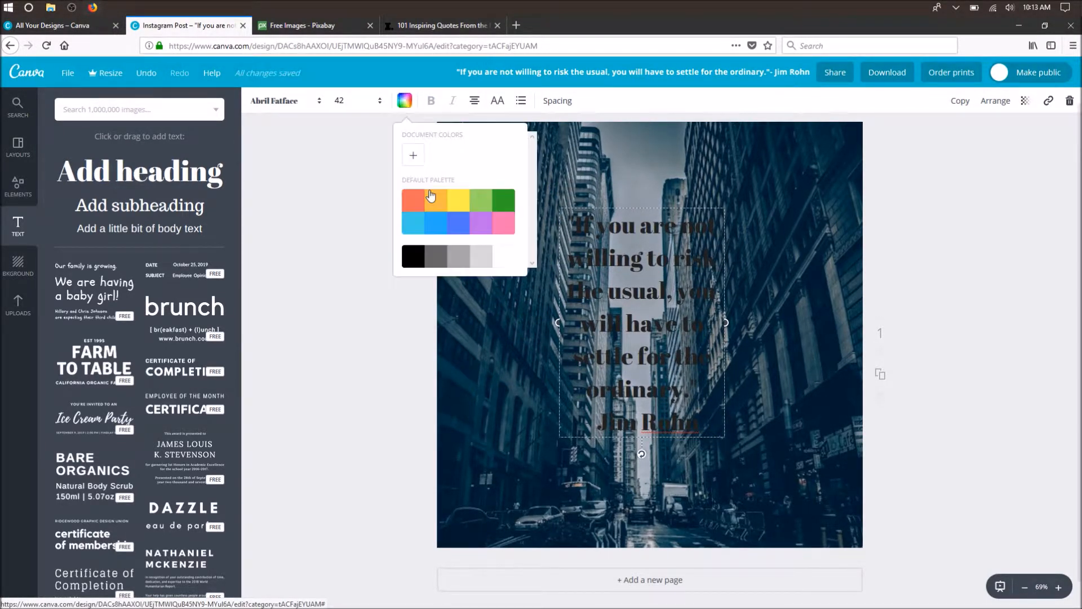
{"action": "left_click", "coordinate": [513, 258]}
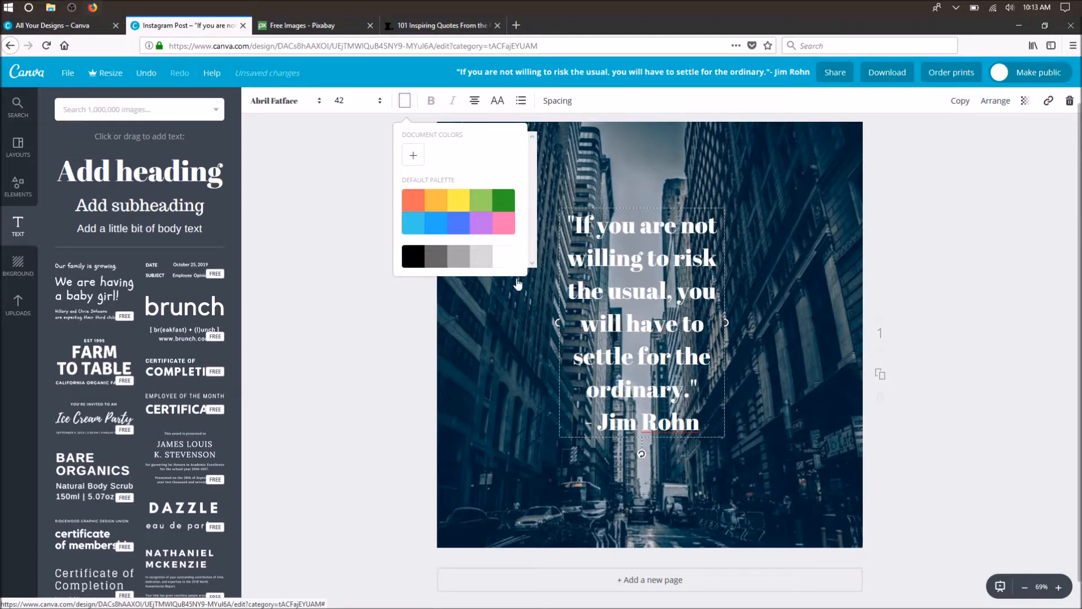
{"action": "left_click", "coordinate": [396, 387]}
- Delete the "- Jim Rohn" line from the quote text and move the quote higher on the page
{"action": "left_click", "coordinate": [708, 427]}
{"action": "left_click_drag", "start_coordinate": [702, 426], "coordinate": [585, 426]}
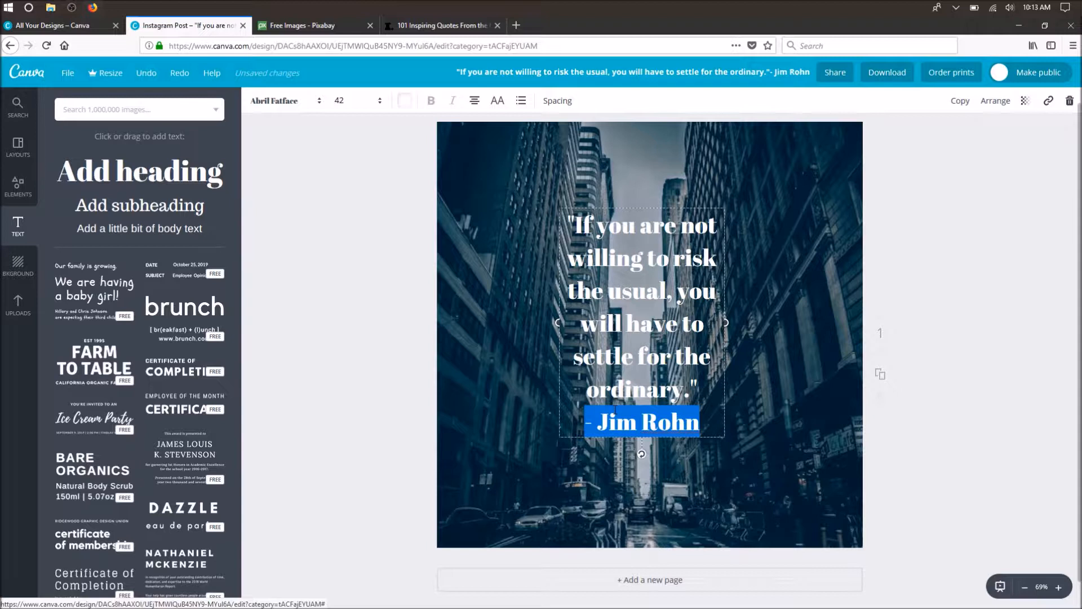
{"action": "key", "text": "BackSpace"}
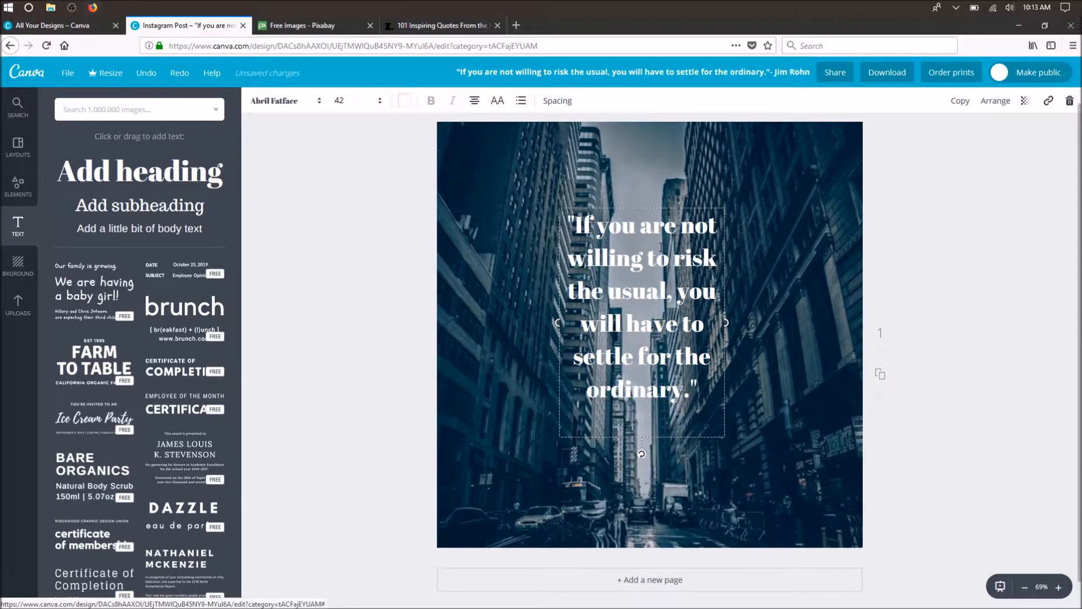
{"action": "left_click_drag", "start_coordinate": [650, 195], "coordinate": [650, 150]}
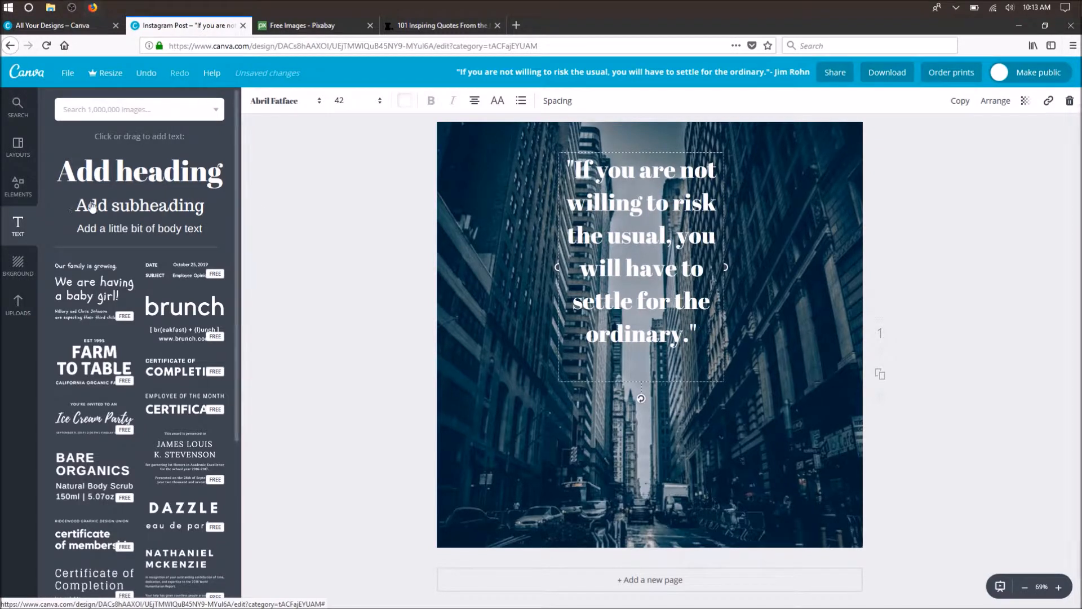
- Add a subheading below the quote, replace its placeholder text with "- Jim Rohn" and color it white
{"action": "left_click_drag", "start_coordinate": [107, 205], "coordinate": [638, 374]}
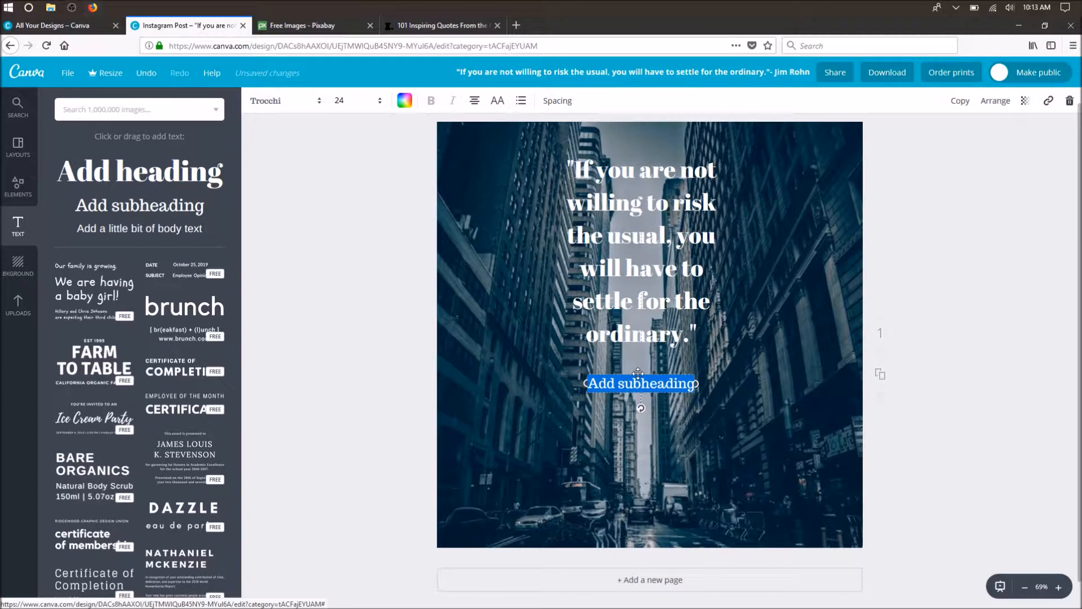
{"action": "left_click", "coordinate": [375, 374]}
{"action": "left_click", "coordinate": [674, 384]}
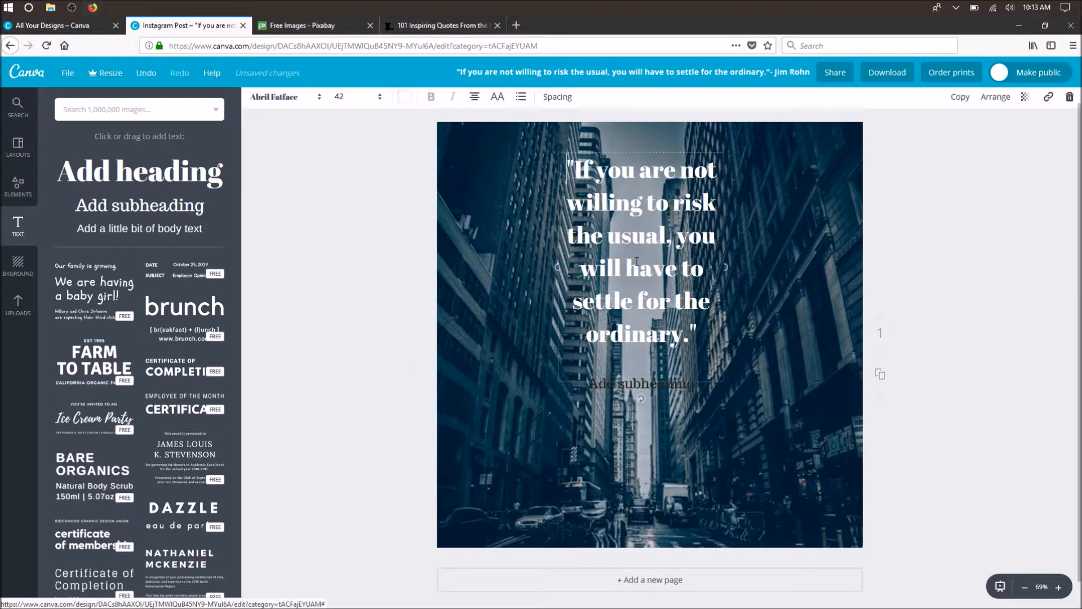
{"action": "key", "text": "Escape"}
{"action": "double_click", "coordinate": [665, 386]}
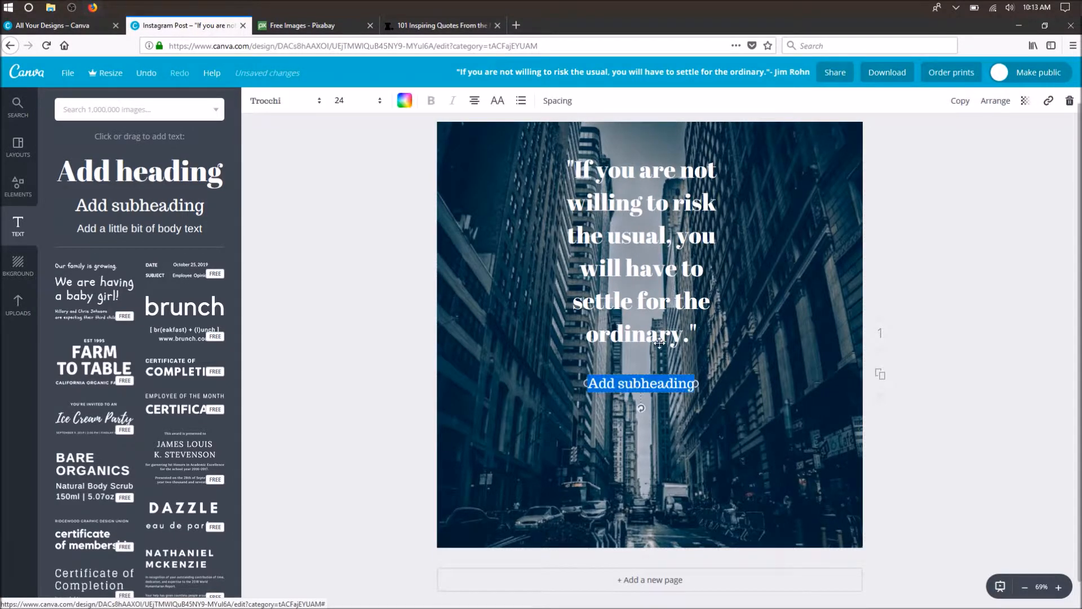
{"action": "key", "text": "BackSpace"}
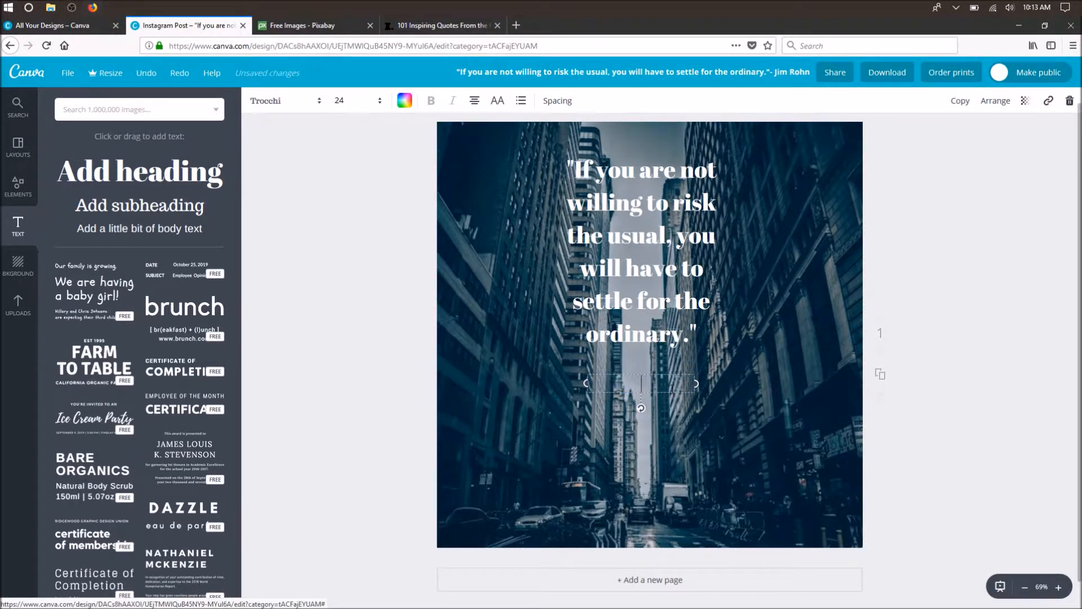
{"action": "type", "text": "Jim Rohn"}
{"action": "left_click", "coordinate": [400, 103]}
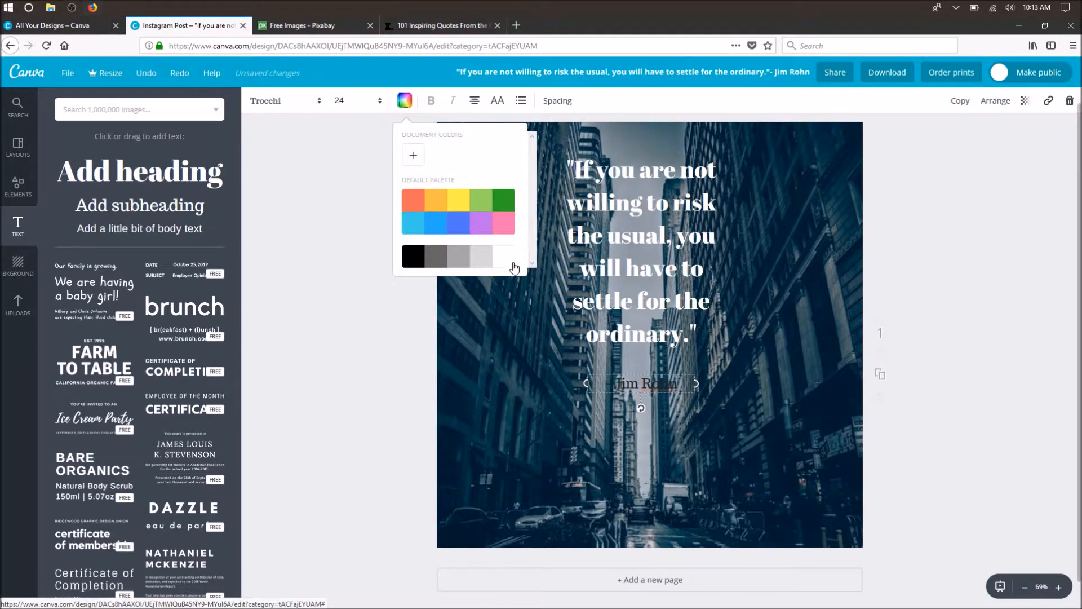
{"action": "left_click", "coordinate": [512, 263]}
- Change the quote's font to Roboto and make it bold
{"action": "left_click", "coordinate": [603, 238]}
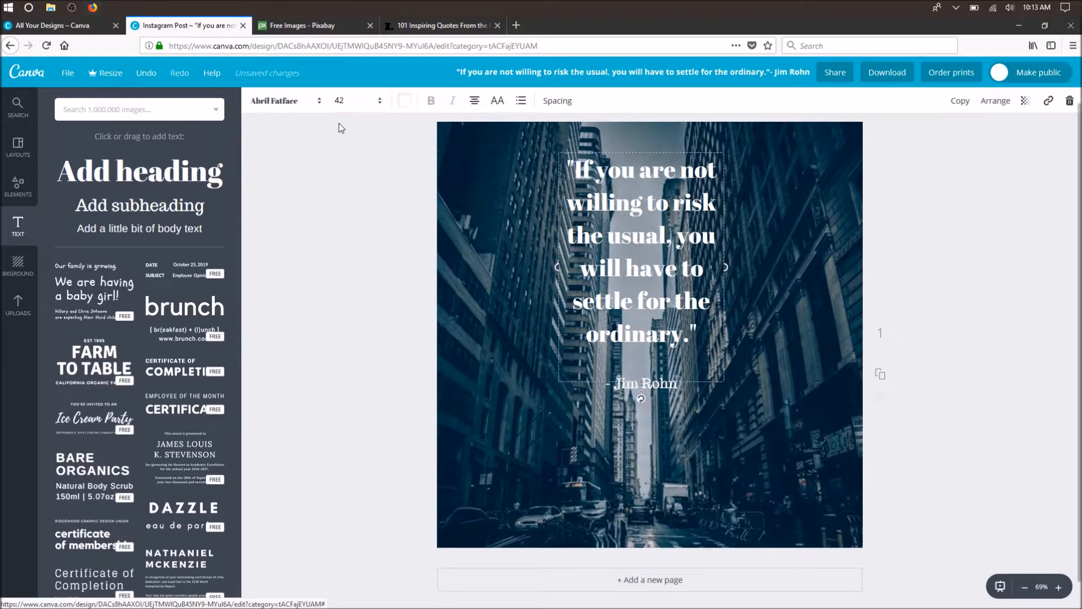
{"action": "left_click", "coordinate": [300, 102]}
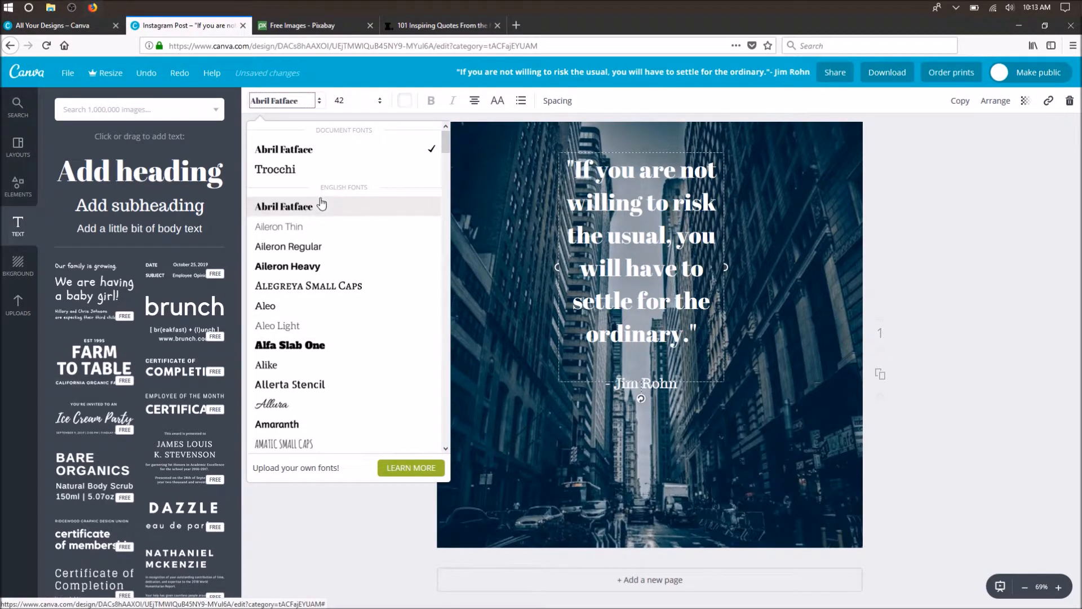
{"action": "scroll", "coordinate": [321, 214], "scroll_direction": "down", "scroll_amount": 20}
{"action": "scroll", "coordinate": [320, 241], "scroll_direction": "down", "scroll_amount": 20}
{"action": "scroll", "coordinate": [336, 223], "scroll_direction": "down", "scroll_amount": 10}
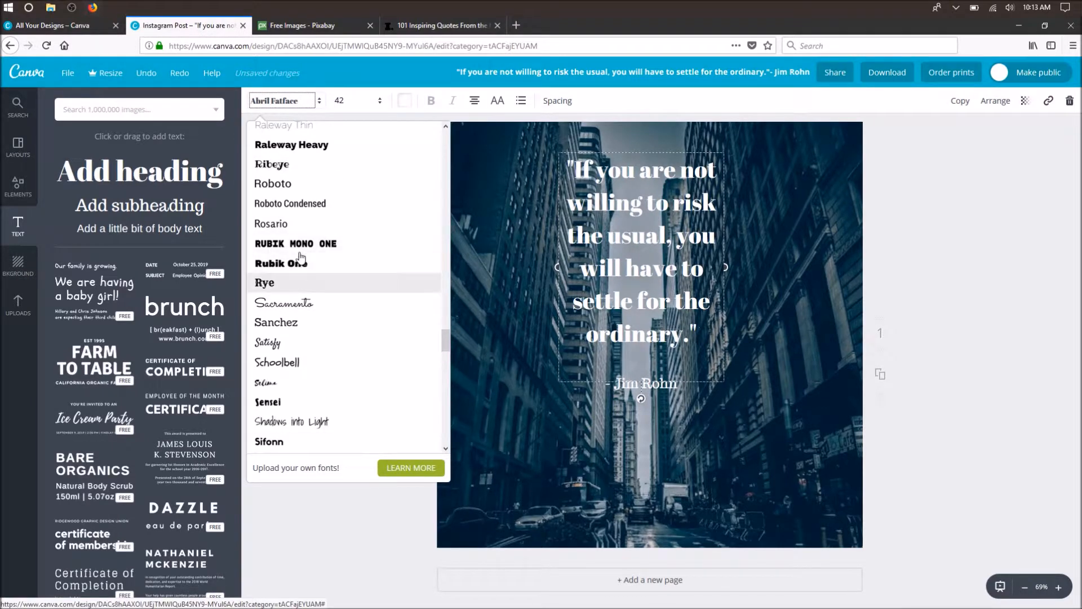
{"action": "left_click", "coordinate": [365, 182]}
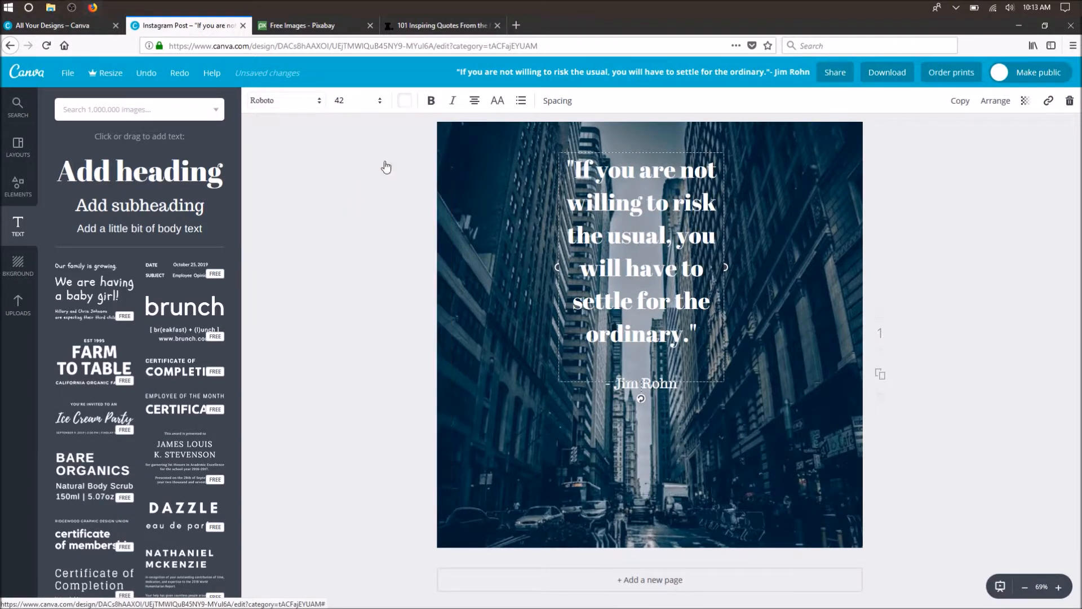
{"action": "left_click", "coordinate": [431, 101]}
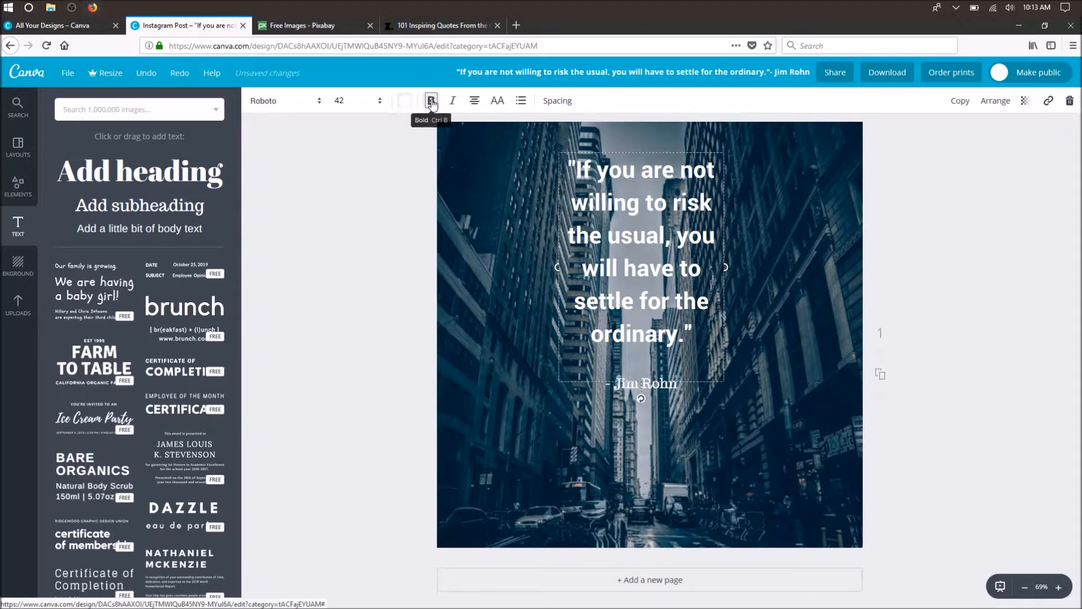
- Try font size 56 for the quote, and settle on size 48
{"action": "left_click", "coordinate": [373, 101]}
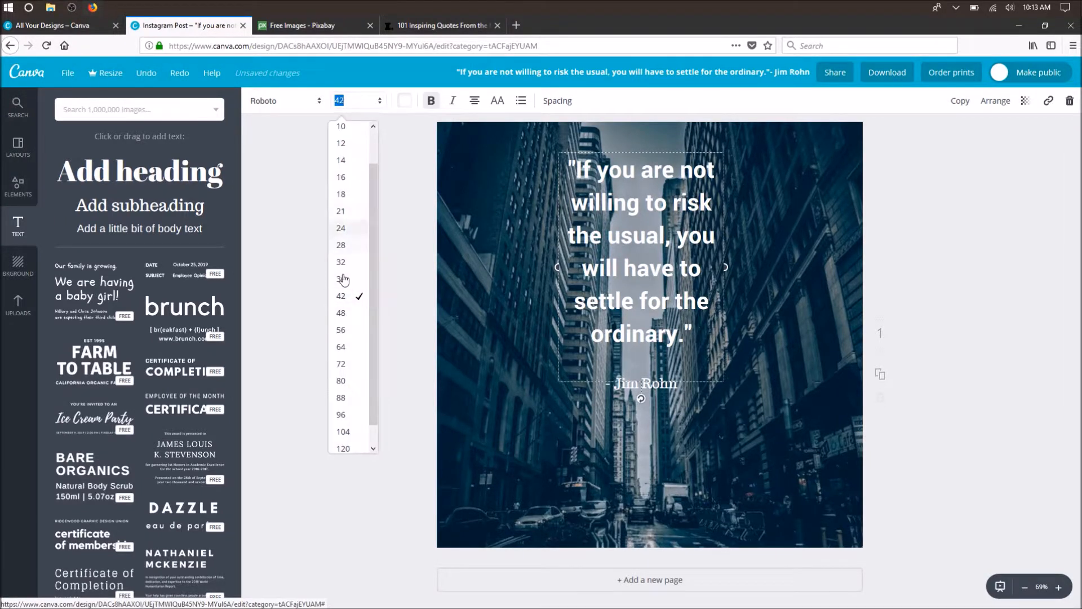
{"action": "left_click", "coordinate": [344, 333]}
{"action": "left_click", "coordinate": [365, 104]}
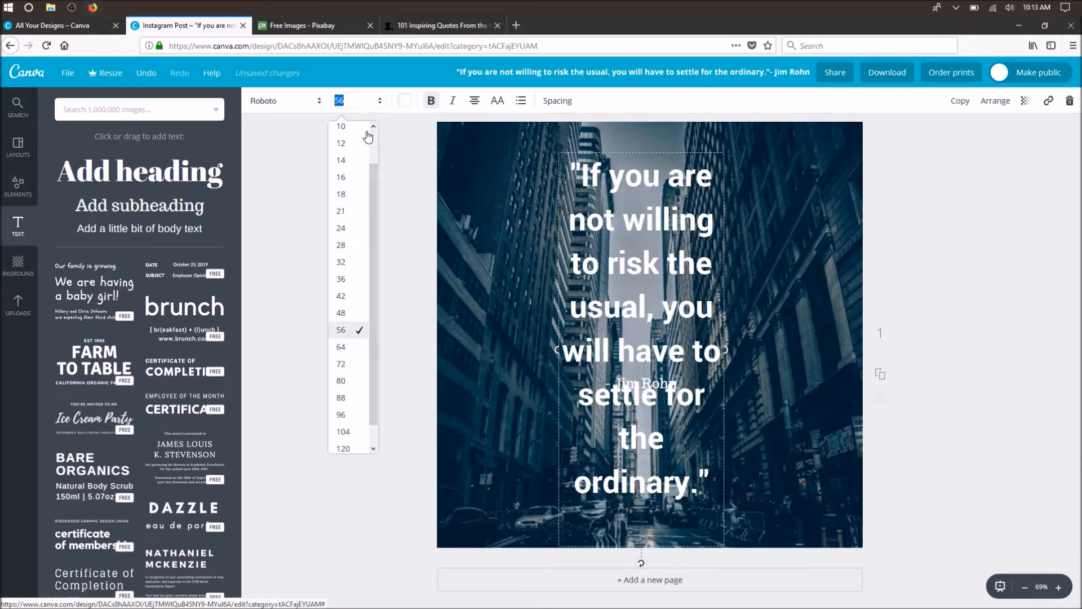
{"action": "left_click", "coordinate": [342, 313]}
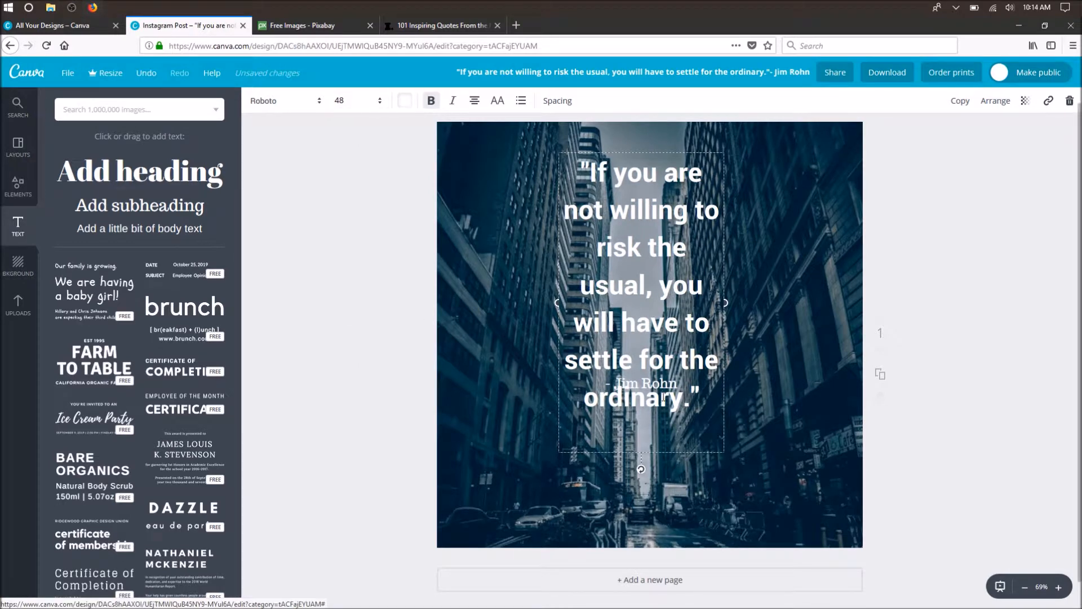
- Move the quote up near the page's upper edge and widen its text box so it wraps into six lines
{"action": "left_click_drag", "start_coordinate": [665, 455], "coordinate": [664, 430]}
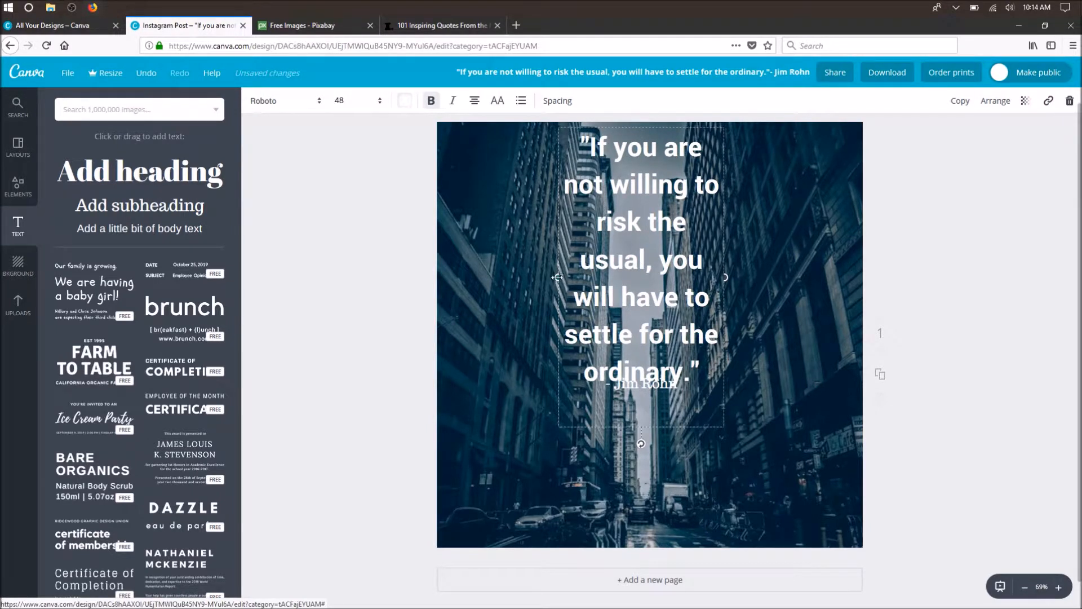
{"action": "left_click_drag", "start_coordinate": [557, 278], "coordinate": [537, 276]}
{"action": "left_click_drag", "start_coordinate": [727, 258], "coordinate": [731, 258]}
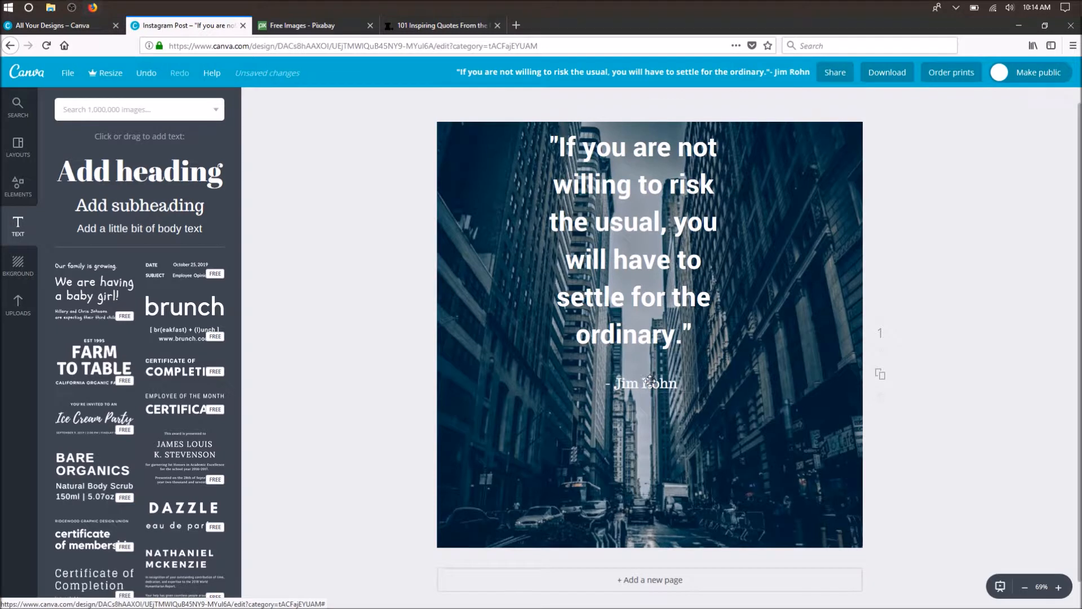
- Lower the Jim Rohn attribution slightly and shift the quote down, keeping it centered above the attribution
{"action": "left_click_drag", "start_coordinate": [648, 390], "coordinate": [644, 398]}
{"action": "left_click", "coordinate": [673, 401]}
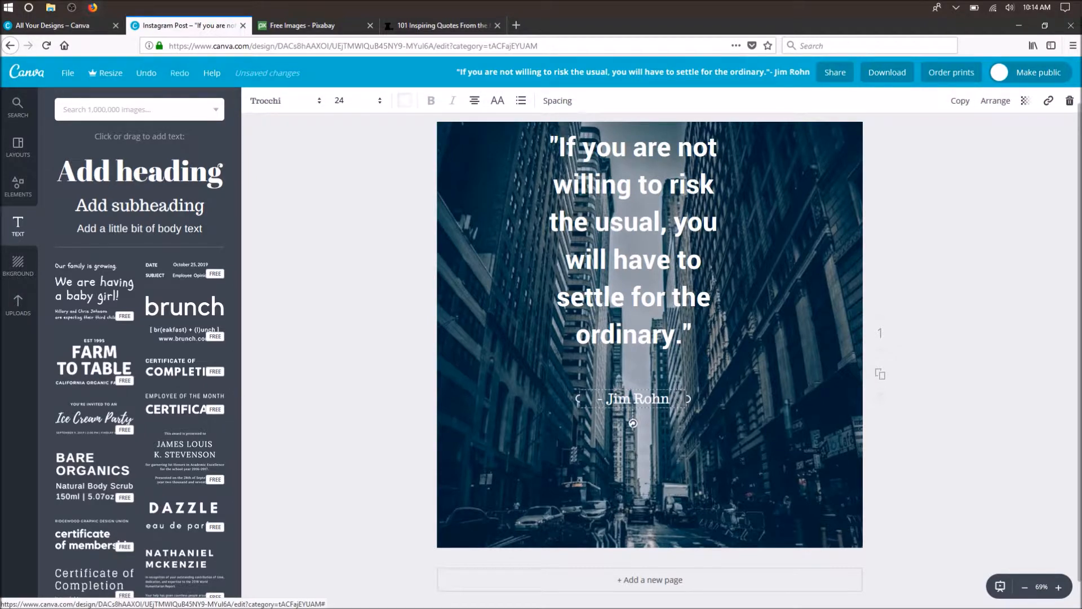
{"action": "left_click", "coordinate": [670, 271]}
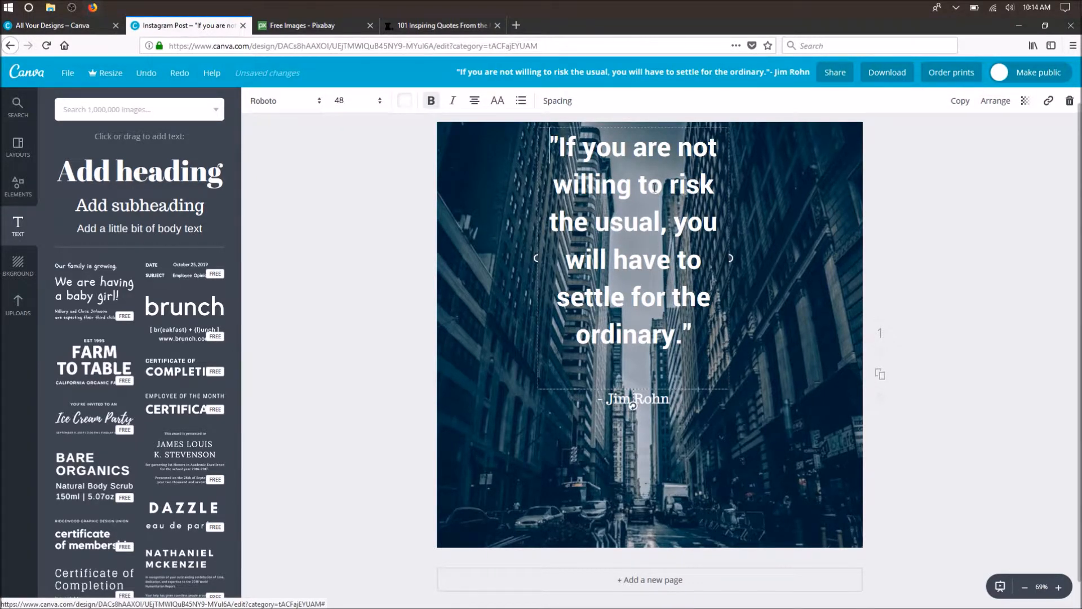
{"action": "left_click_drag", "start_coordinate": [636, 126], "coordinate": [644, 141]}
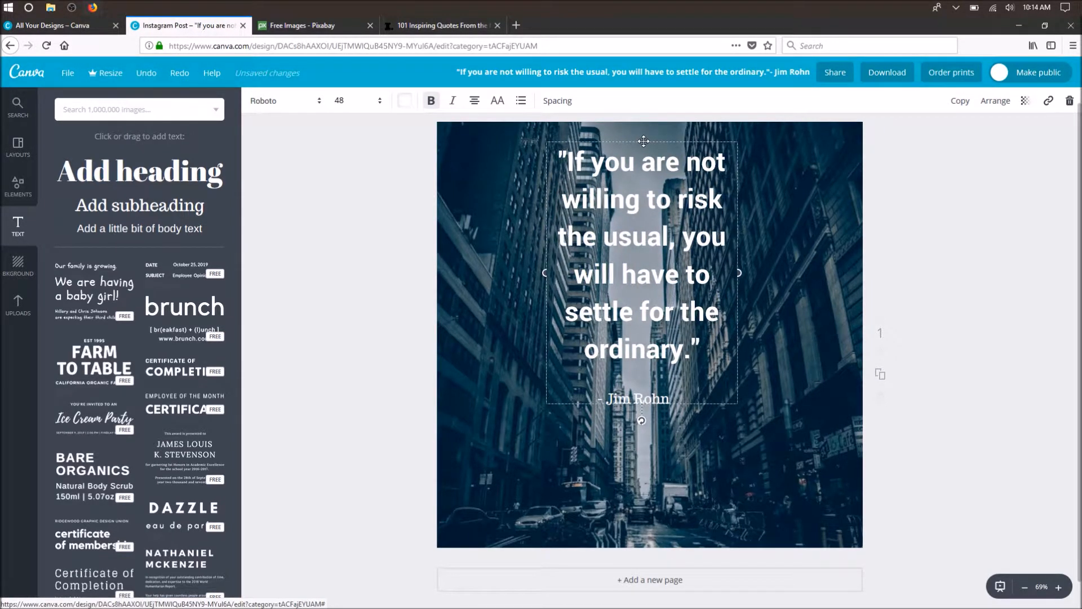
{"action": "mouse_move", "coordinate": [643, 141]}
{"action": "left_mouse_down"}
{"action": "mouse_move", "coordinate": [587, 146]}
{"action": "mouse_move", "coordinate": [637, 145]}
{"action": "left_mouse_up"}
{"action": "left_click", "coordinate": [637, 145]}
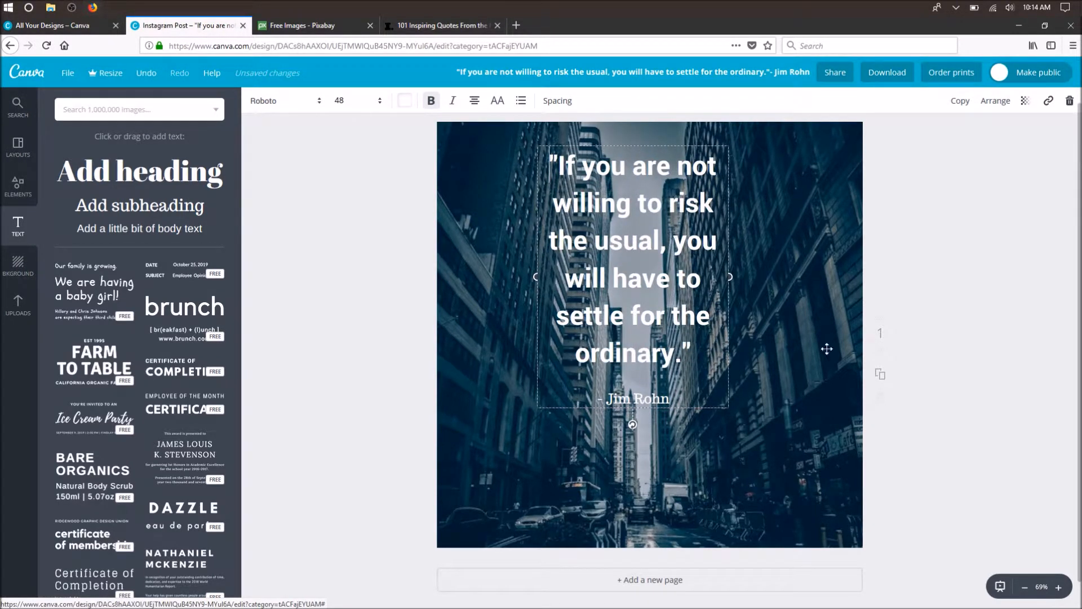
- Nudge the Jim Rohn attribution a little further below the quote and leave all text deselected
{"action": "left_click", "coordinate": [954, 290]}
{"action": "left_click_drag", "start_coordinate": [654, 399], "coordinate": [655, 406]}
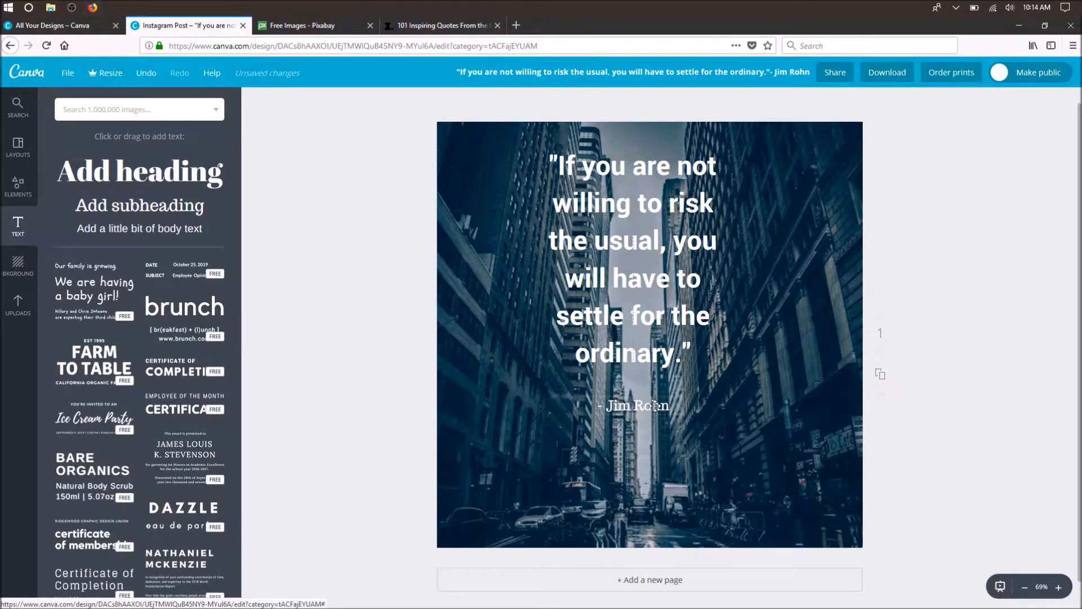
{"action": "left_click", "coordinate": [640, 294]}
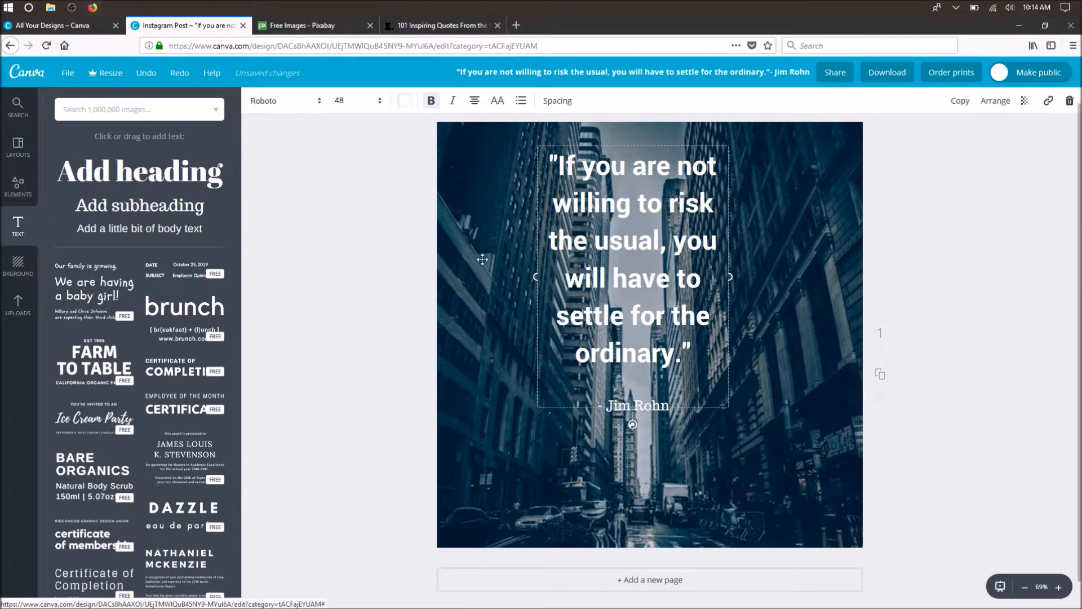
{"action": "left_click", "coordinate": [352, 326]}
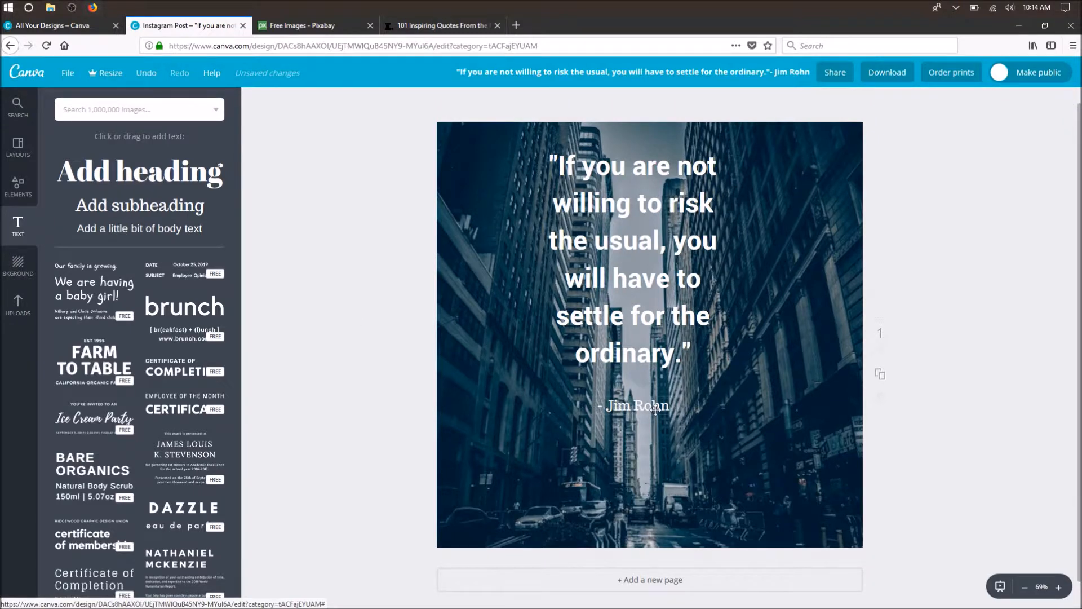
- Change the Jim Rohn attribution's font to Raleway Heavy
{"action": "left_click", "coordinate": [655, 410]}
{"action": "left_click", "coordinate": [279, 100]}
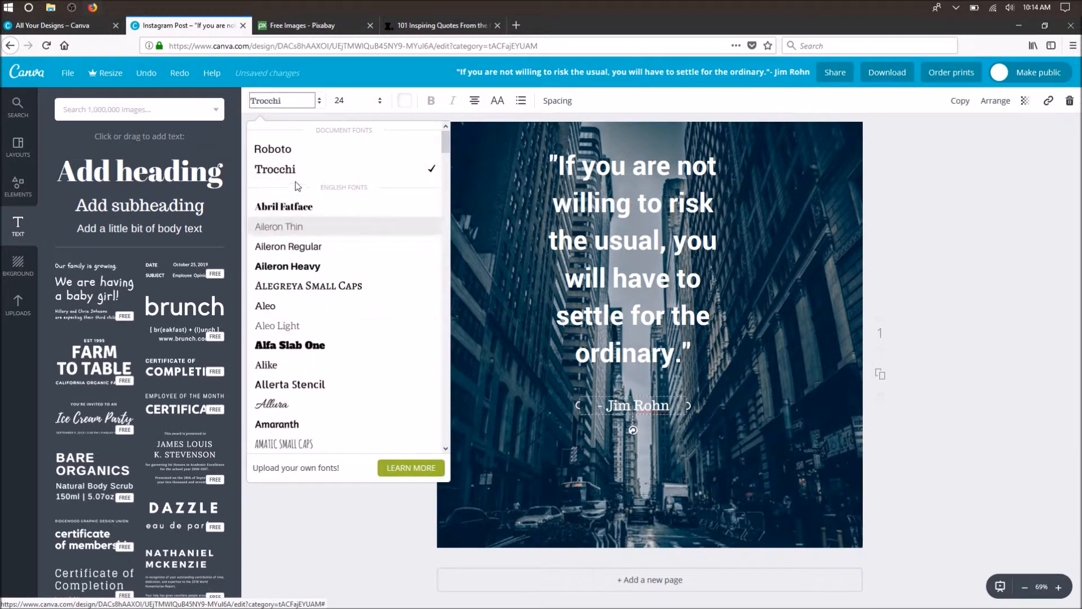
{"action": "scroll", "coordinate": [304, 282], "scroll_direction": "down", "scroll_amount": 10}
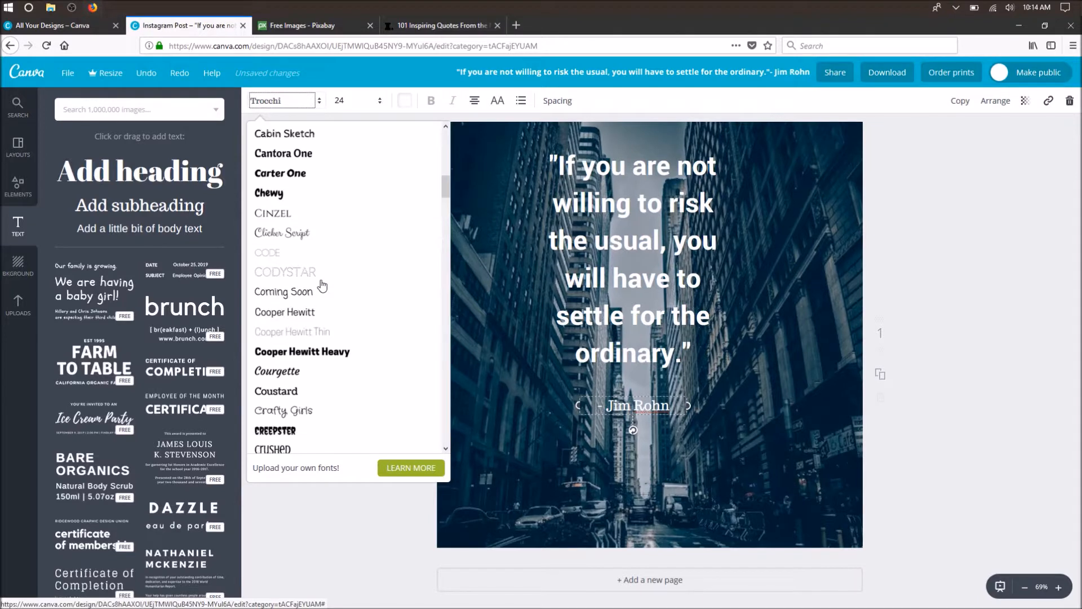
{"action": "scroll", "coordinate": [323, 286], "scroll_direction": "down", "scroll_amount": 15}
{"action": "scroll", "coordinate": [332, 276], "scroll_direction": "down", "scroll_amount": 5}
{"action": "scroll", "coordinate": [332, 276], "scroll_direction": "up", "scroll_amount": 8}
{"action": "scroll", "coordinate": [332, 276], "scroll_direction": "down", "scroll_amount": 10}
{"action": "scroll", "coordinate": [338, 279], "scroll_direction": "down", "scroll_amount": 3}
{"action": "scroll", "coordinate": [338, 279], "scroll_direction": "up", "scroll_amount": 3}
{"action": "left_click", "coordinate": [321, 219]}
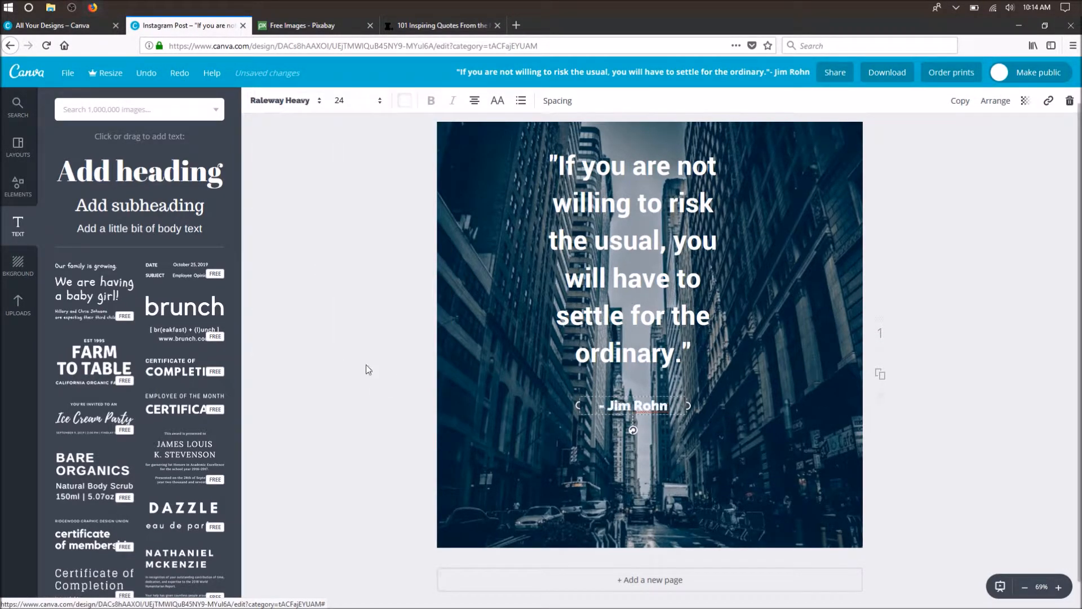
- Try font size 32 for the Jim Rohn attribution, and settle on size 28
{"action": "left_click", "coordinate": [378, 106]}
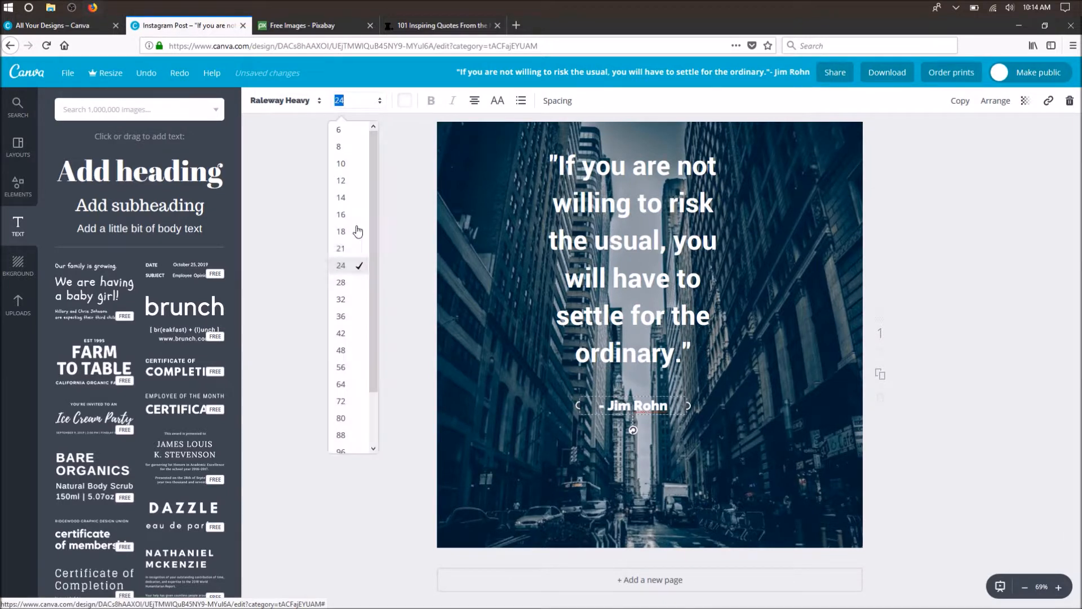
{"action": "left_click", "coordinate": [343, 300]}
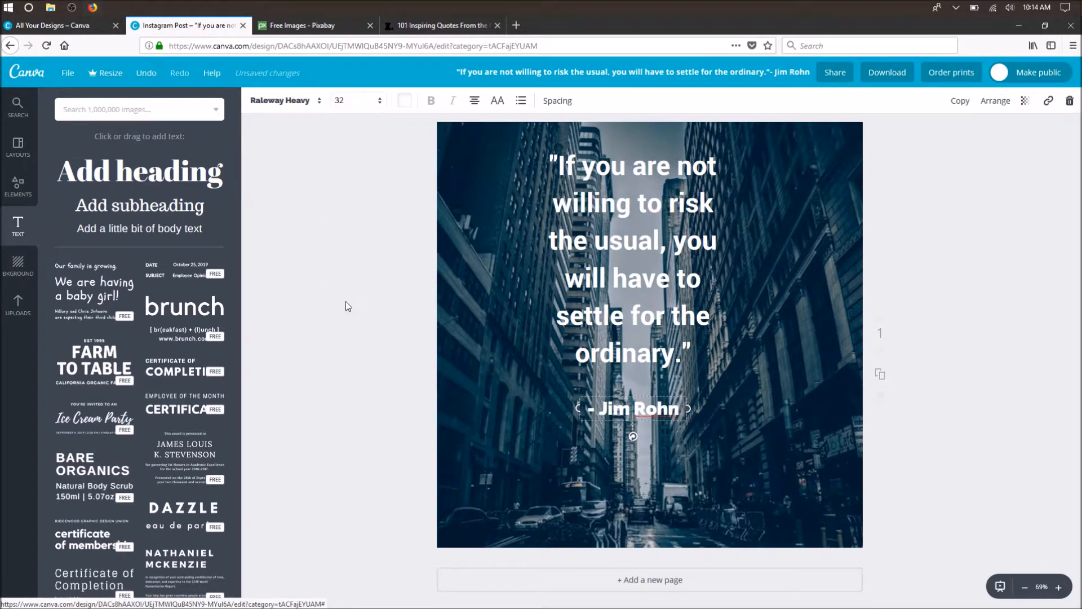
{"action": "left_click", "coordinate": [354, 108]}
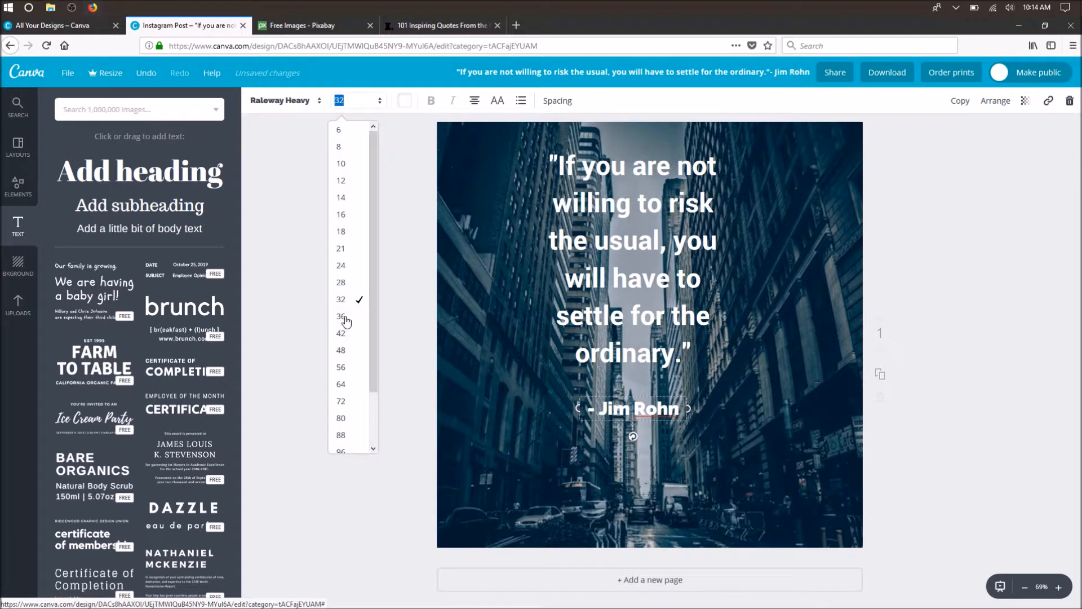
{"action": "left_click", "coordinate": [354, 284]}
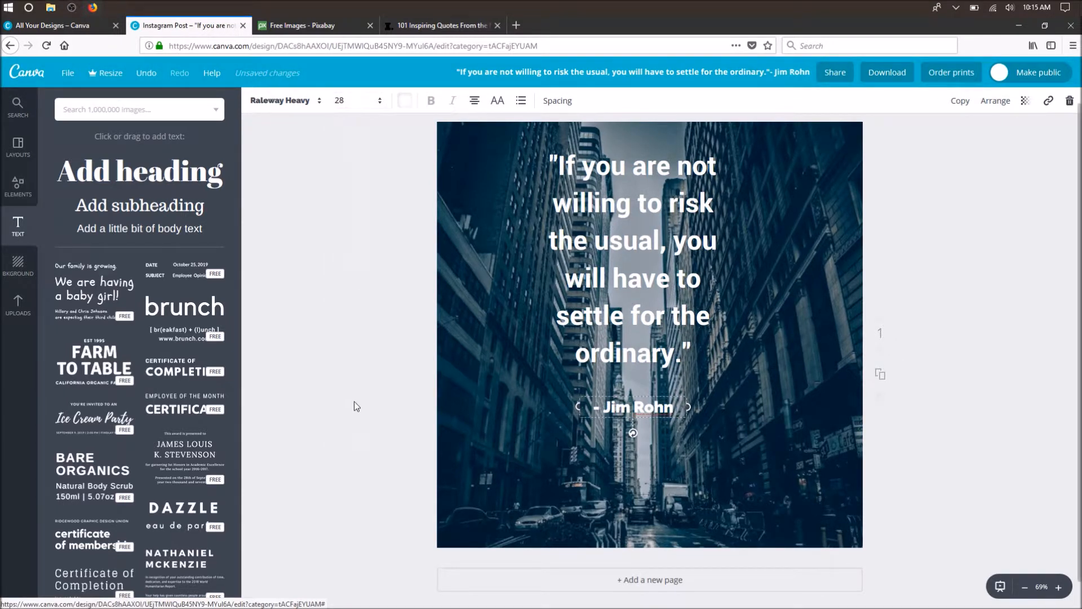
{"action": "left_click", "coordinate": [356, 402]}
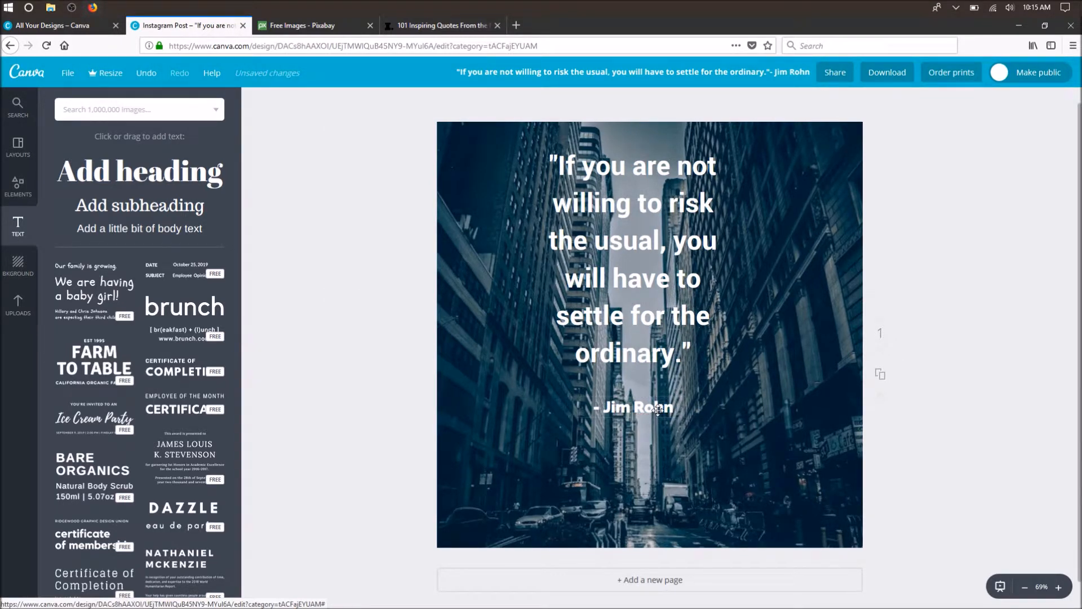
- Widen the quote's text box slightly at its right edge, keeping the six-line wrap, and leave it deselected
{"action": "left_click", "coordinate": [717, 332]}
{"action": "left_click_drag", "start_coordinate": [729, 276], "coordinate": [738, 276]}
{"action": "left_click", "coordinate": [328, 327]}
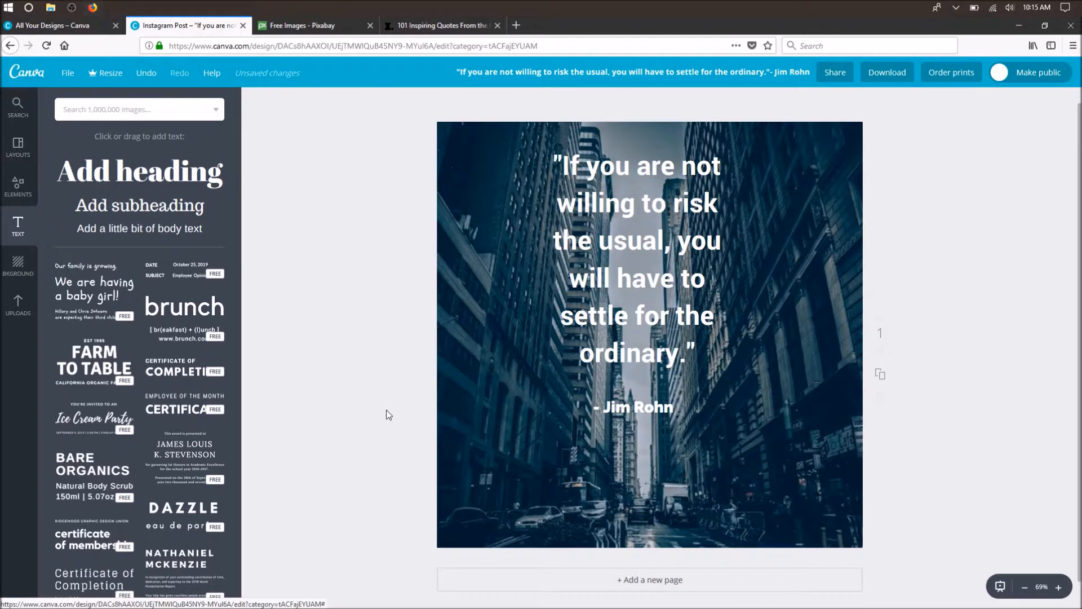
{"action": "left_click", "coordinate": [146, 214]}
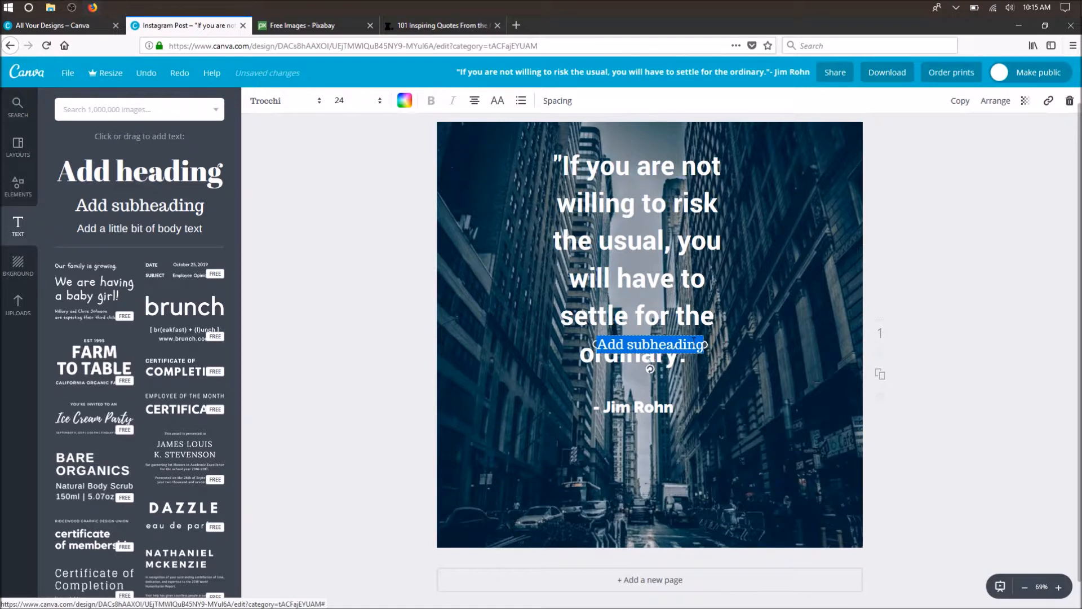
{"action": "type", "text": "\""}
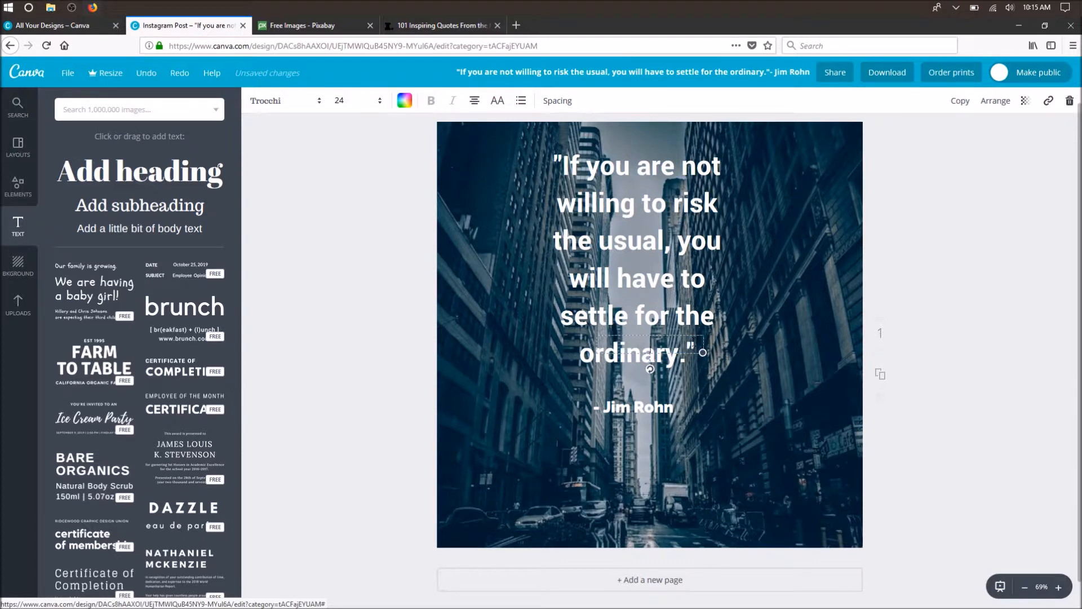
{"action": "type", "text": "@"}
{"action": "type", "text": "coc"}
{"action": "type", "text": "lweb"}
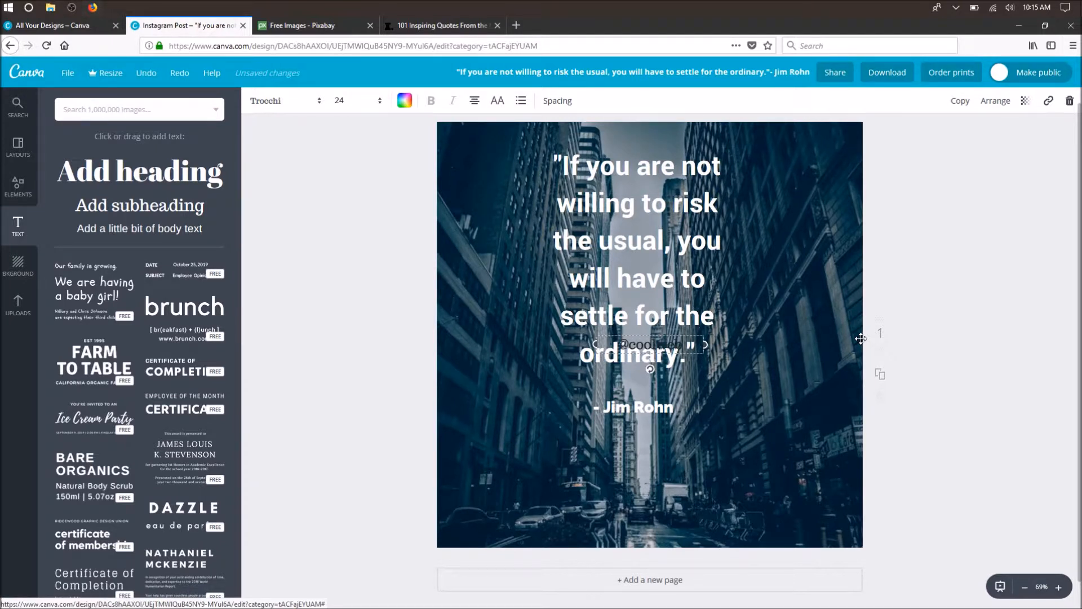
{"action": "type", "text": "wor"}
{"action": "left_click", "coordinate": [404, 100]}
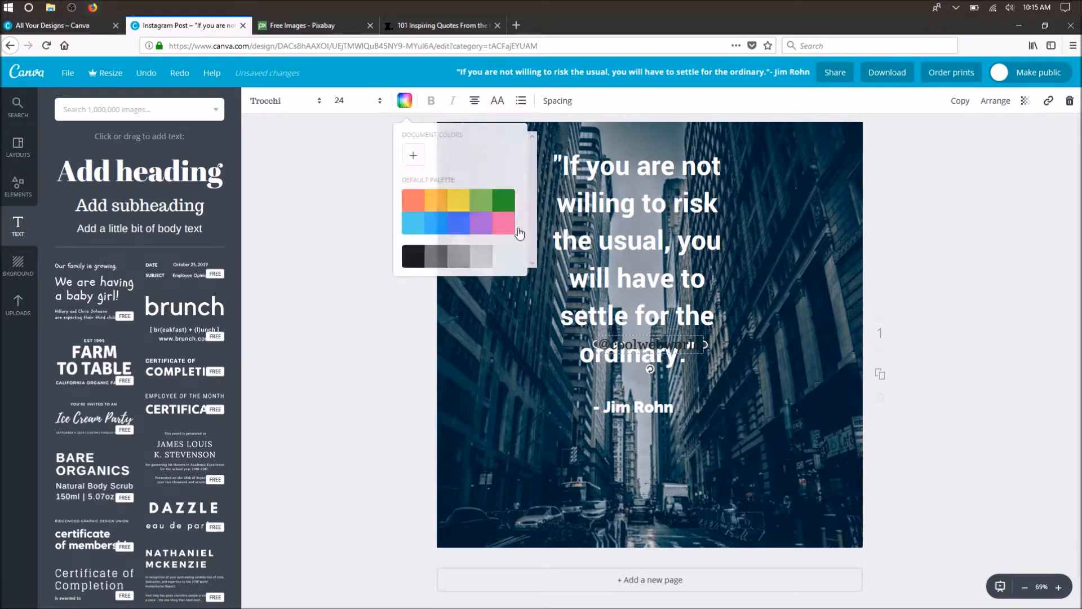
{"action": "left_click", "coordinate": [504, 260]}
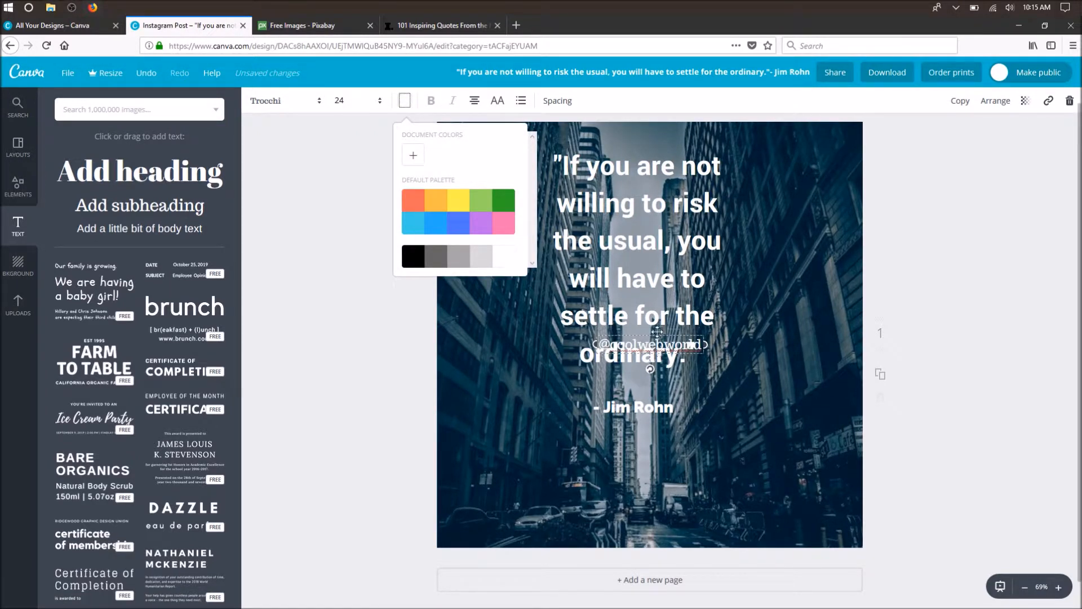
{"action": "left_click_drag", "start_coordinate": [655, 334], "coordinate": [805, 524]}
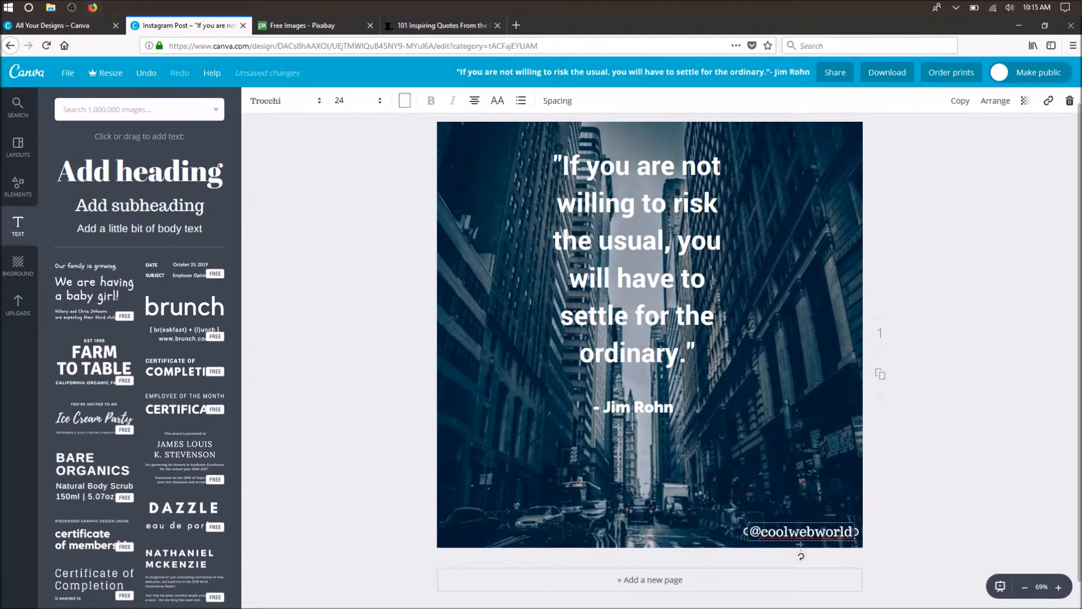
{"action": "left_click", "coordinate": [386, 433]}
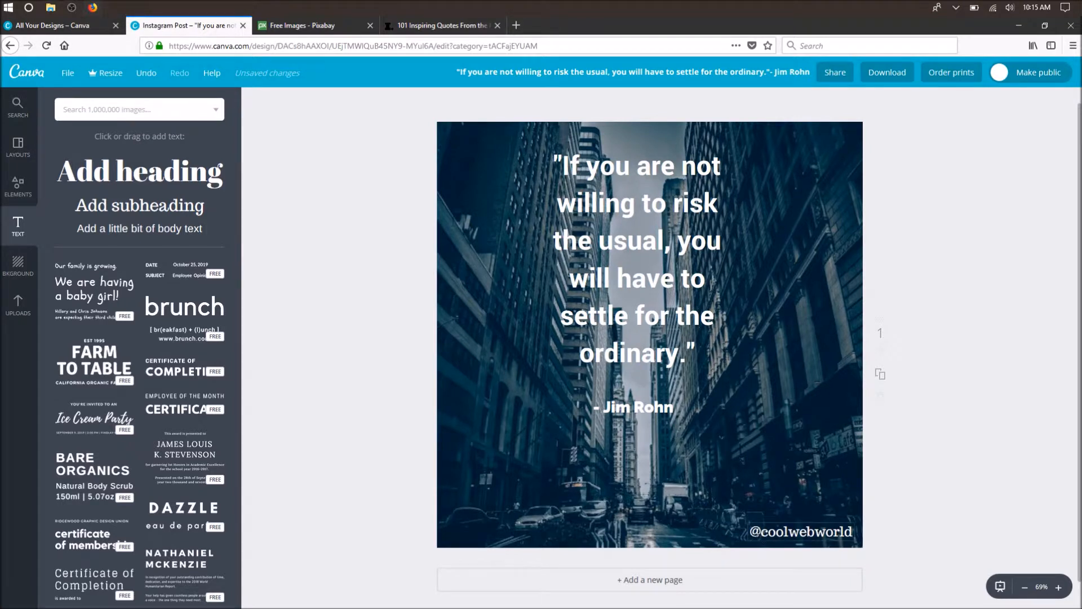
{"action": "left_click", "coordinate": [801, 532]}
{"action": "left_click", "coordinate": [303, 101]}
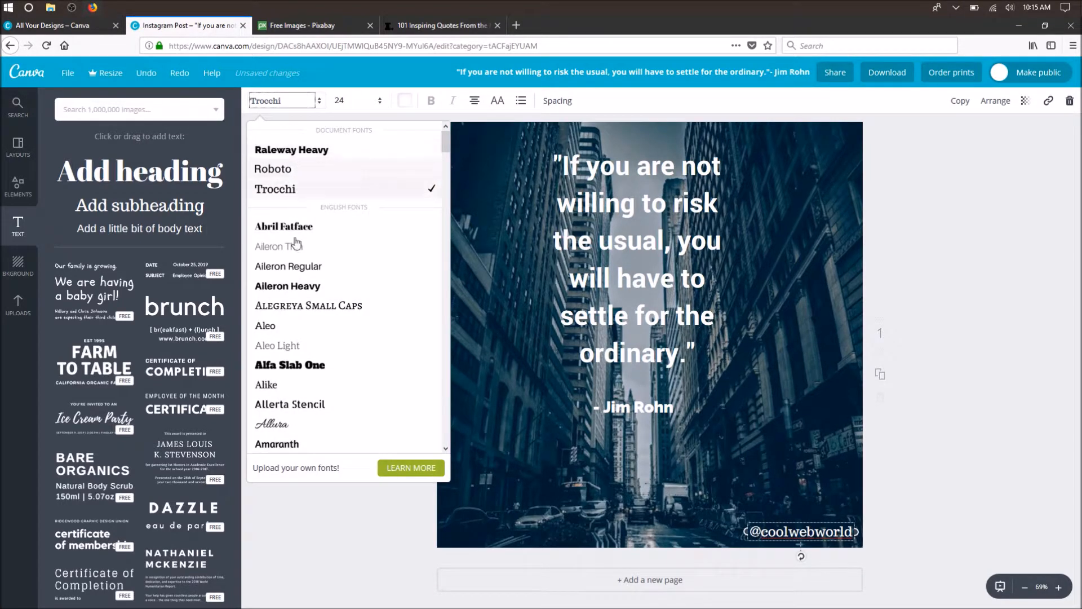
{"action": "left_click", "coordinate": [306, 288]}
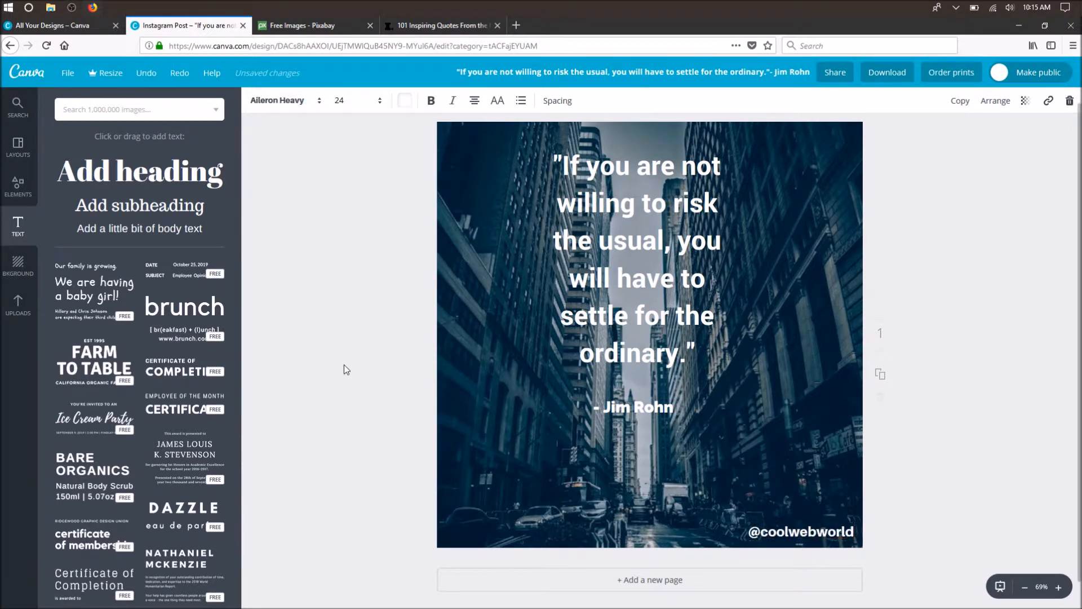
{"action": "left_click", "coordinate": [344, 365]}
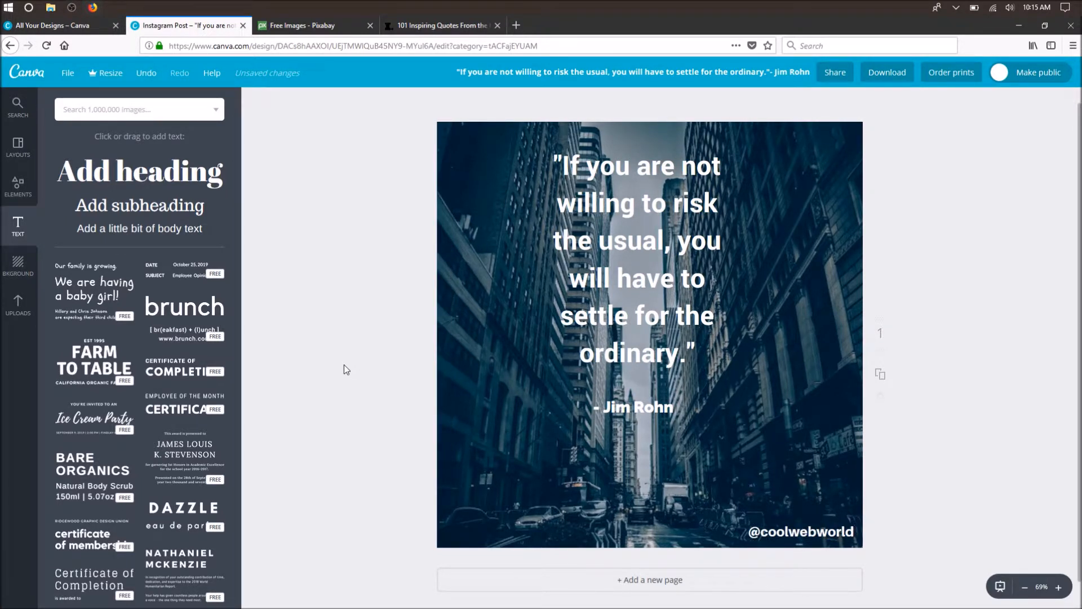
- Find the orange light bulb among the free icons and place it small below the Jim Rohn attribution
{"action": "left_click", "coordinate": [18, 183]}
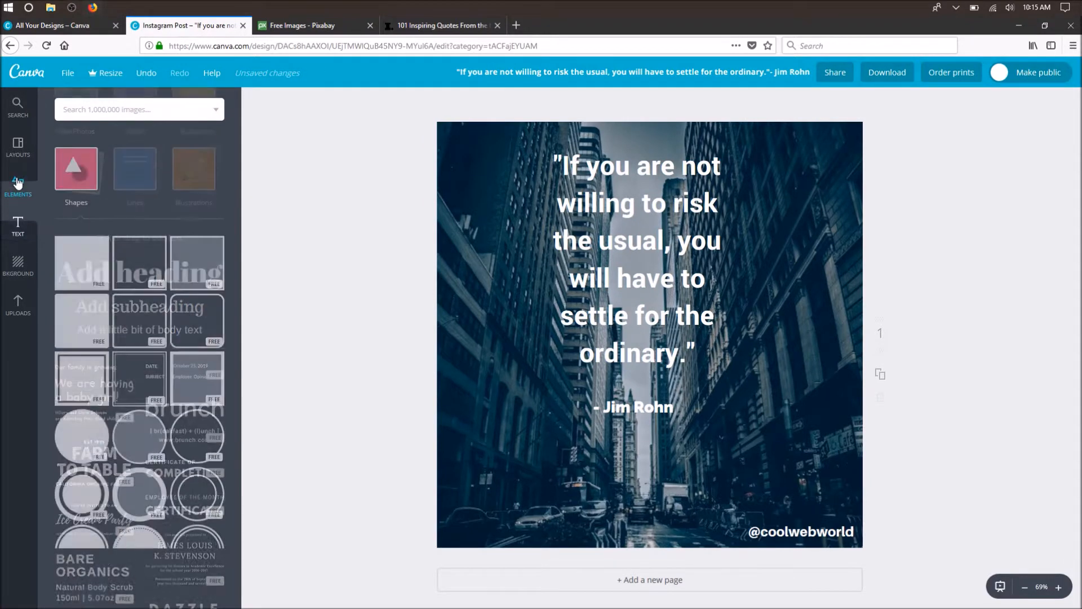
{"action": "left_click", "coordinate": [3, 300]}
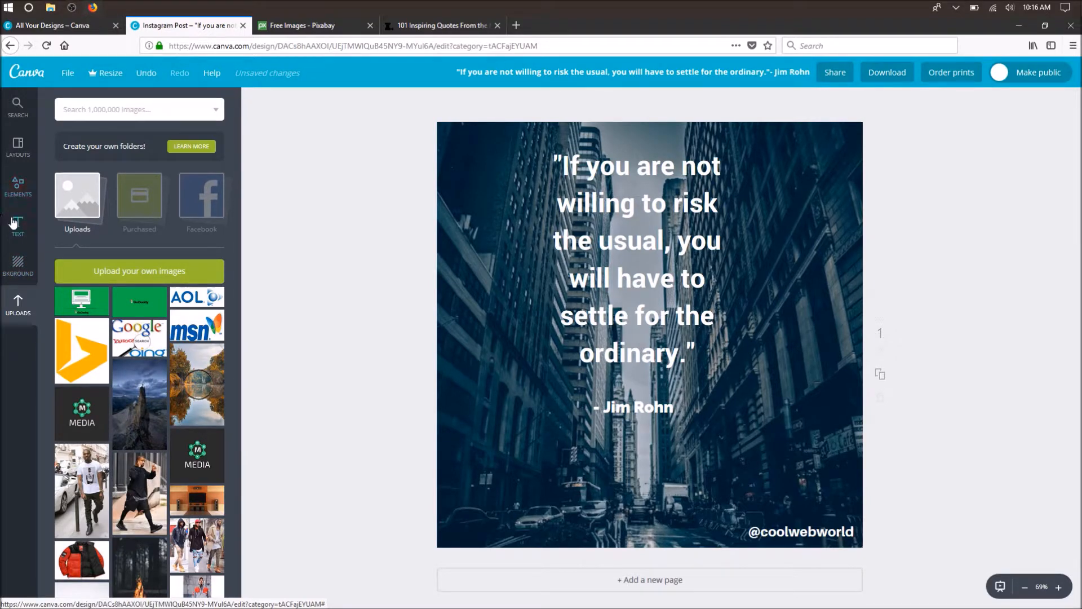
{"action": "left_click", "coordinate": [24, 183]}
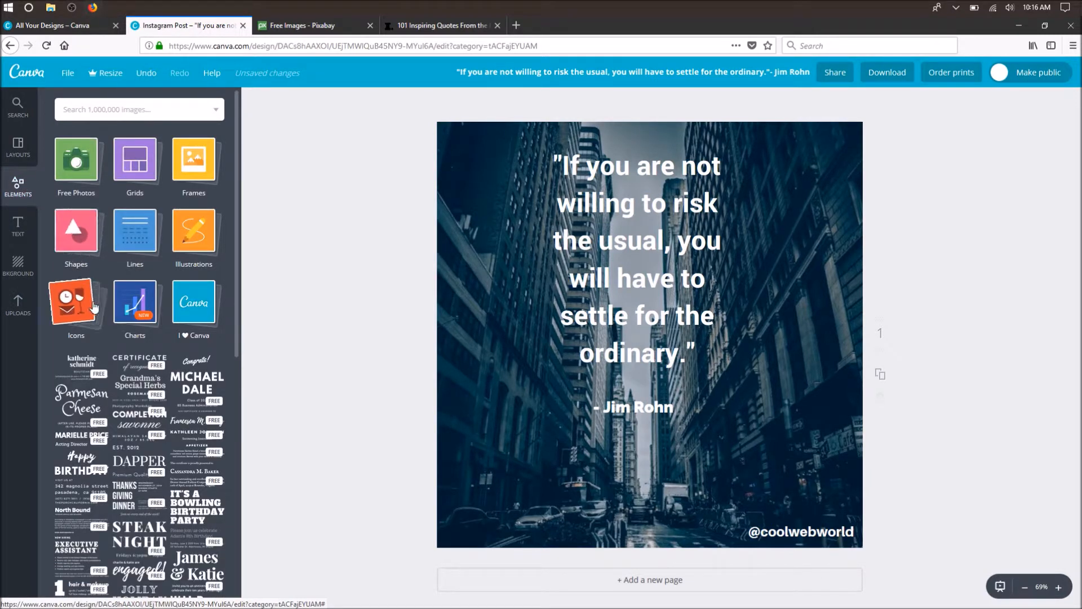
{"action": "left_click", "coordinate": [93, 306]}
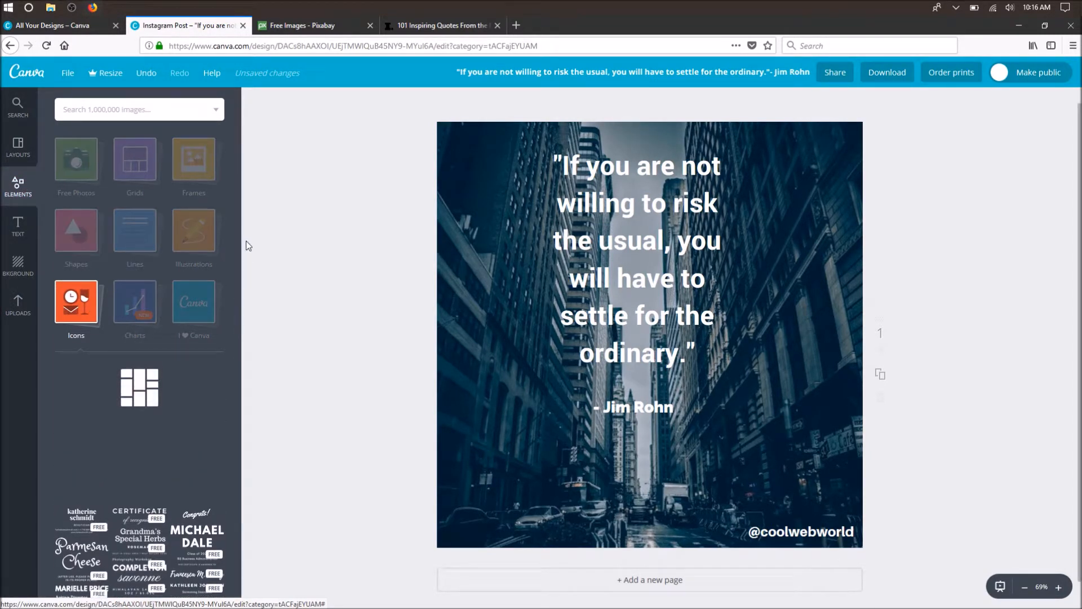
{"action": "scroll", "coordinate": [192, 350], "scroll_direction": "down", "scroll_amount": 4}
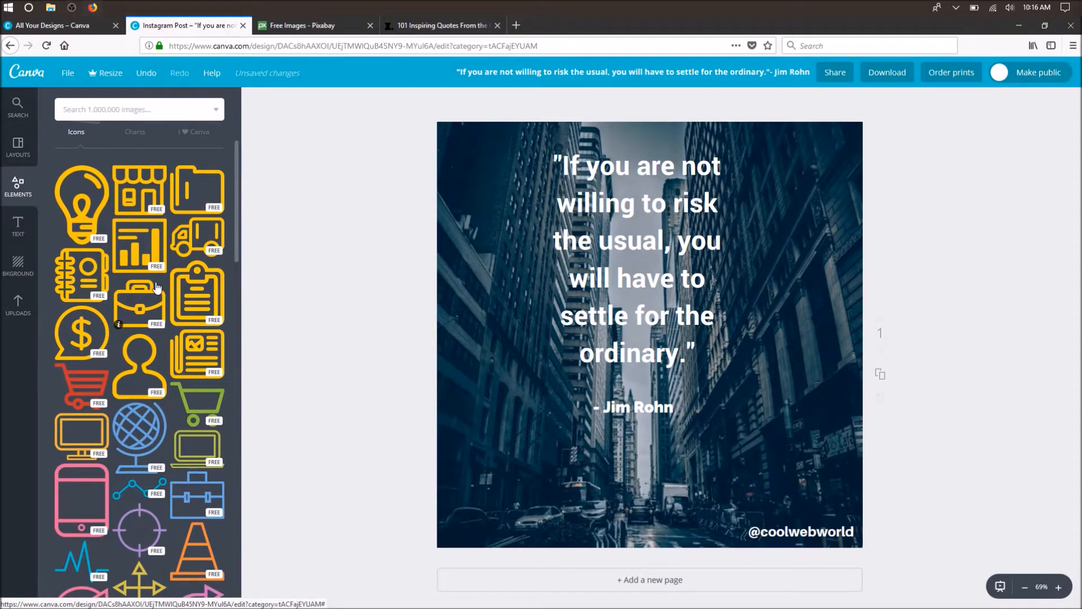
{"action": "scroll", "coordinate": [124, 256], "scroll_direction": "down", "scroll_amount": 3}
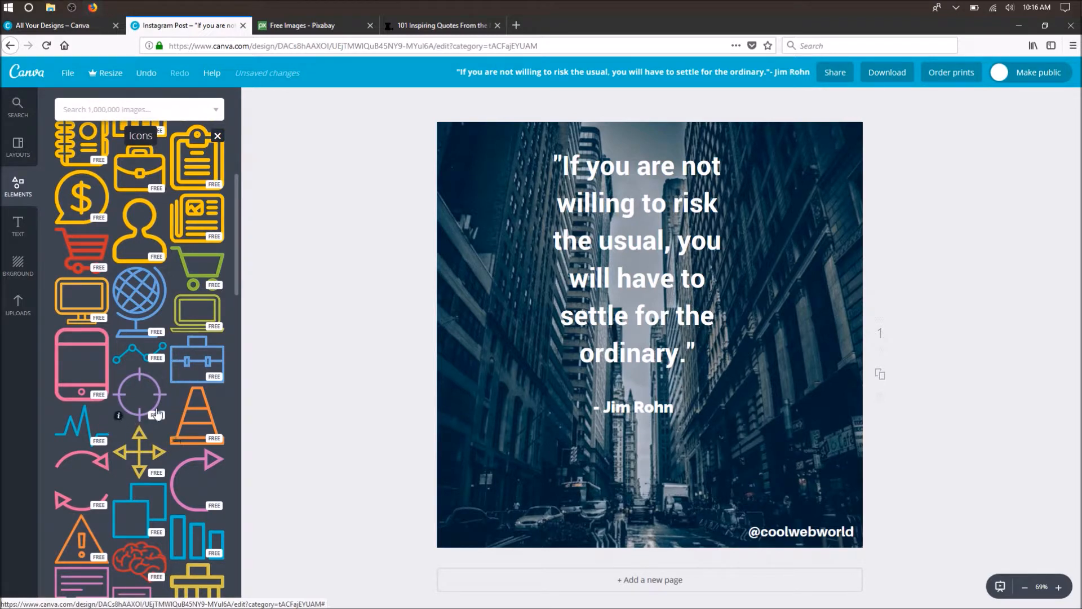
{"action": "scroll", "coordinate": [169, 409], "scroll_direction": "down", "scroll_amount": 6}
{"action": "scroll", "coordinate": [157, 423], "scroll_direction": "down", "scroll_amount": 6}
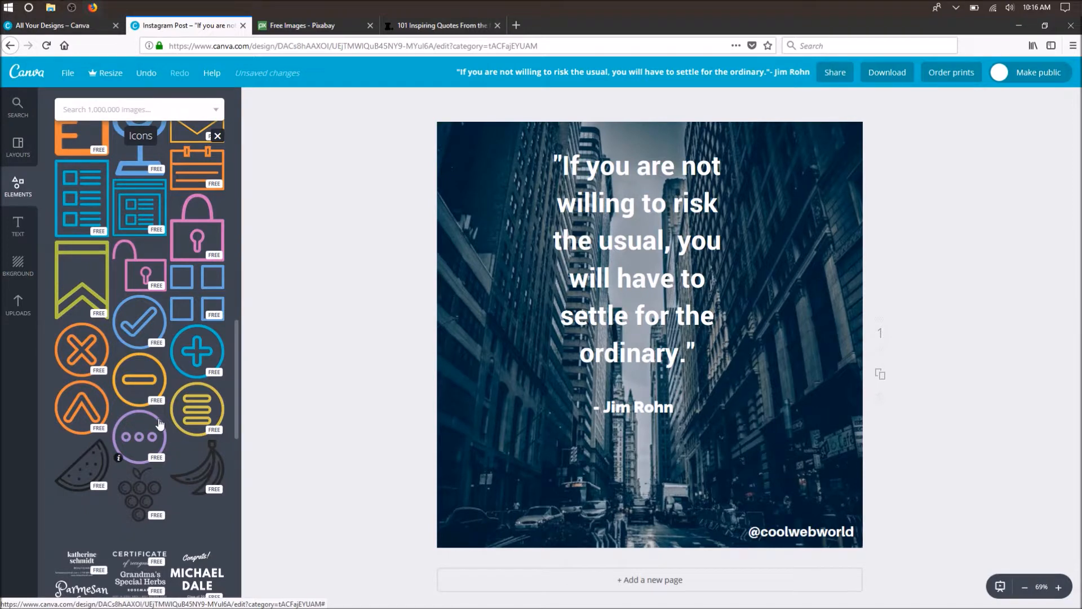
{"action": "scroll", "coordinate": [164, 420], "scroll_direction": "down", "scroll_amount": 3}
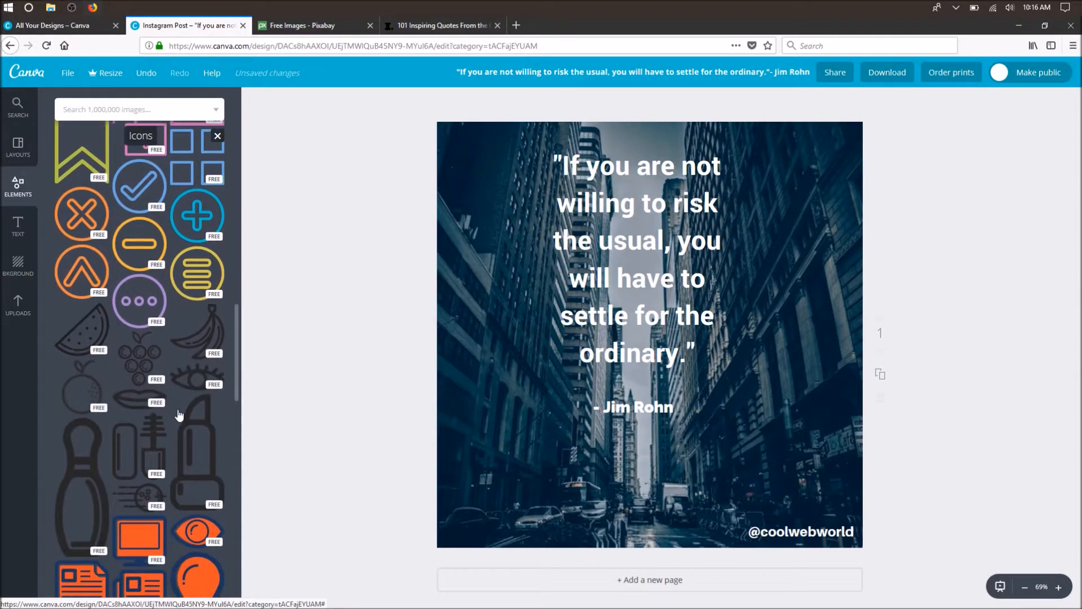
{"action": "scroll", "coordinate": [168, 412], "scroll_direction": "down", "scroll_amount": 4}
{"action": "left_click_drag", "start_coordinate": [190, 381], "coordinate": [616, 467]}
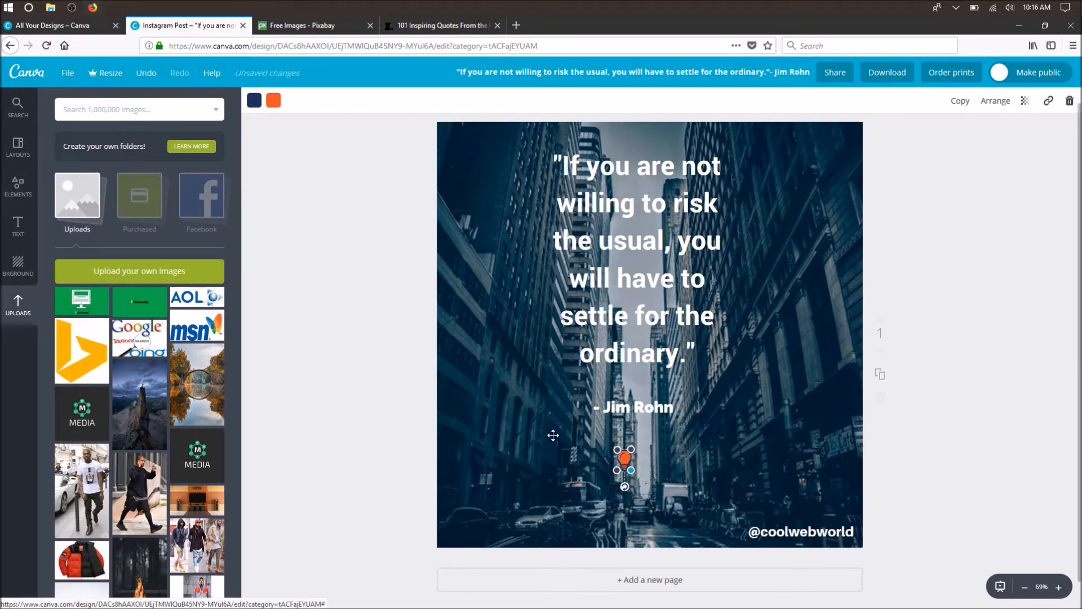
- Recolor the light bulb icon with a white outline and a yellow fill
{"action": "left_click", "coordinate": [255, 101]}
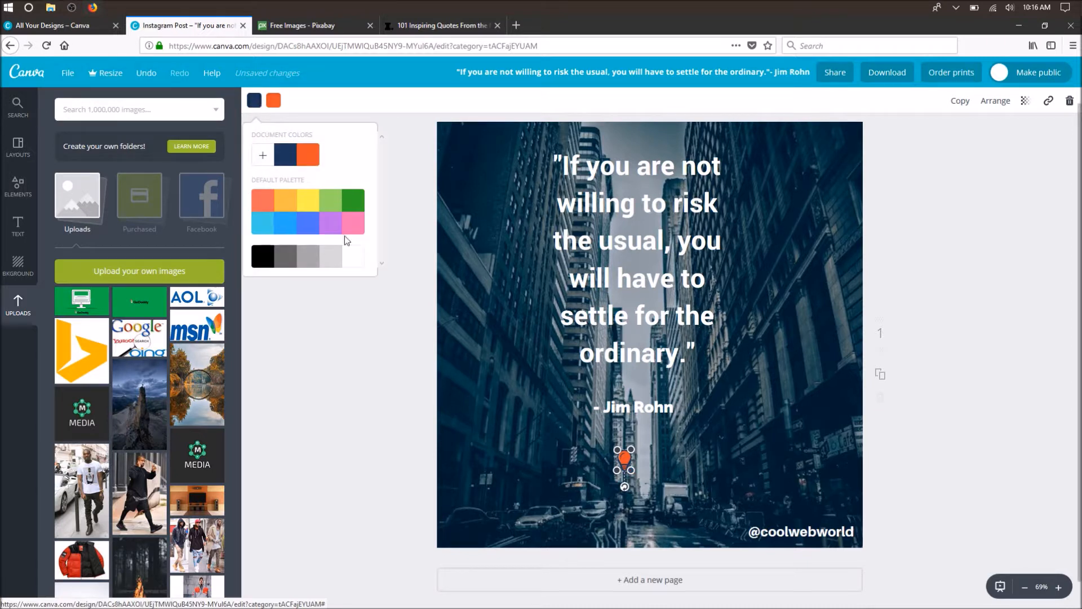
{"action": "left_click", "coordinate": [355, 260]}
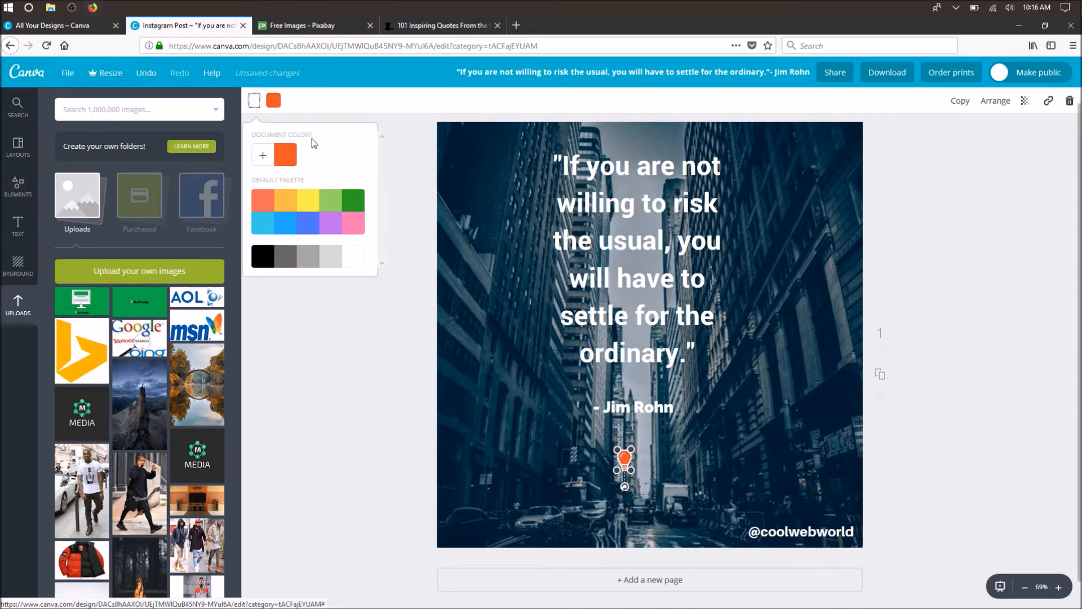
{"action": "left_click", "coordinate": [304, 201]}
{"action": "left_click", "coordinate": [347, 261]}
{"action": "left_click", "coordinate": [274, 100]}
{"action": "left_click", "coordinate": [332, 207]}
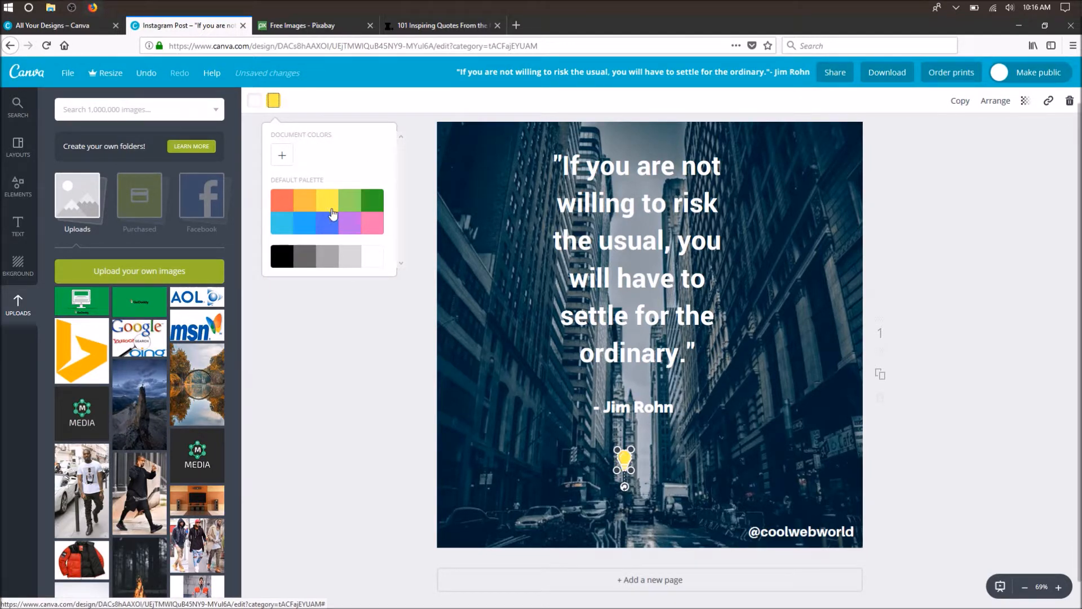
{"action": "left_click", "coordinate": [326, 356]}
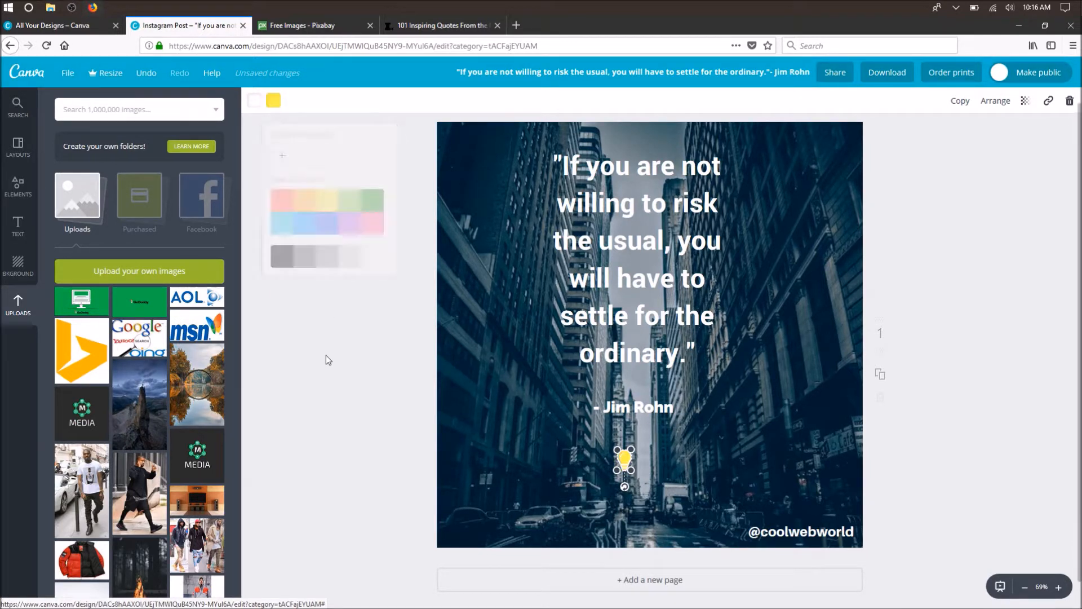
{"action": "left_click", "coordinate": [623, 461]}
{"action": "left_click_drag", "start_coordinate": [631, 471], "coordinate": [742, 531]}
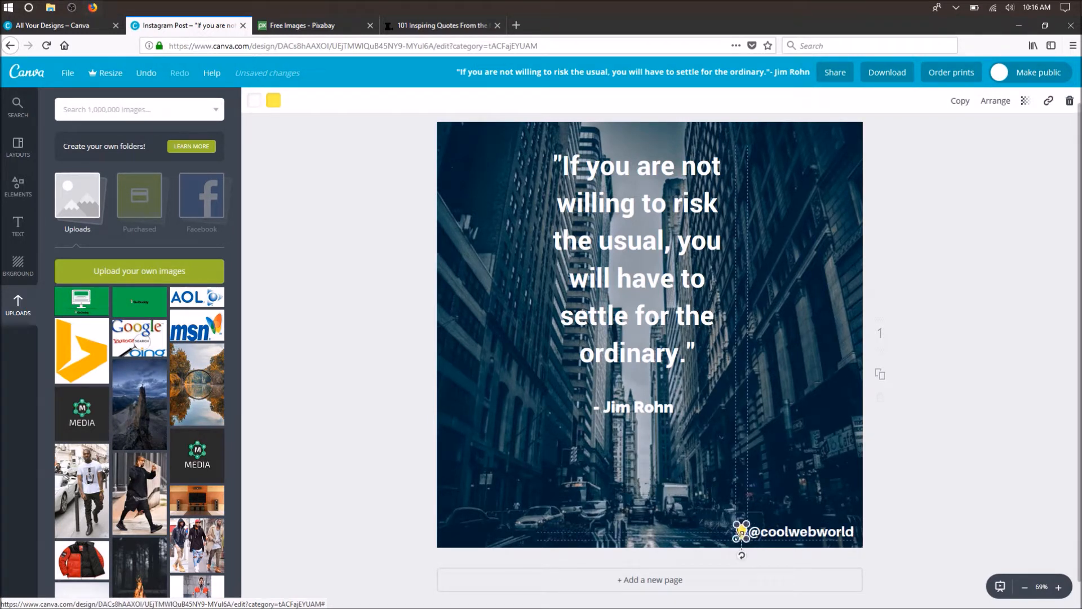
{"action": "left_click", "coordinate": [435, 431]}
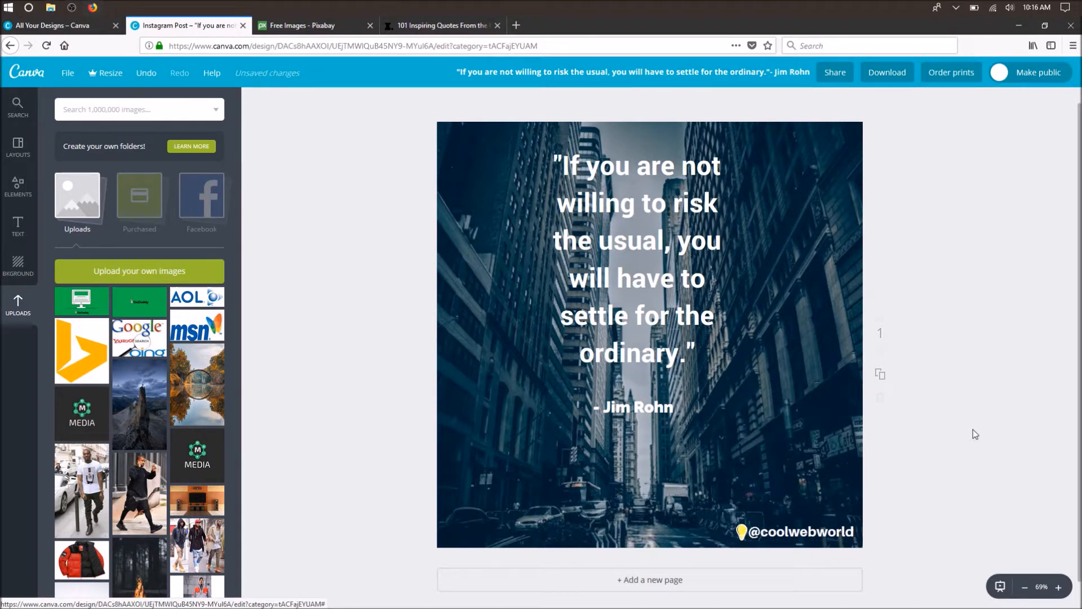
- Move the quote up a little and slightly right so it is centered horizontally on the page
{"action": "mouse_move", "coordinate": [692, 290]}
{"action": "left_mouse_down"}
{"action": "mouse_move", "coordinate": [712, 292]}
{"action": "mouse_move", "coordinate": [696, 280]}
{"action": "mouse_move", "coordinate": [714, 279]}
{"action": "mouse_move", "coordinate": [705, 283]}
{"action": "left_mouse_up"}
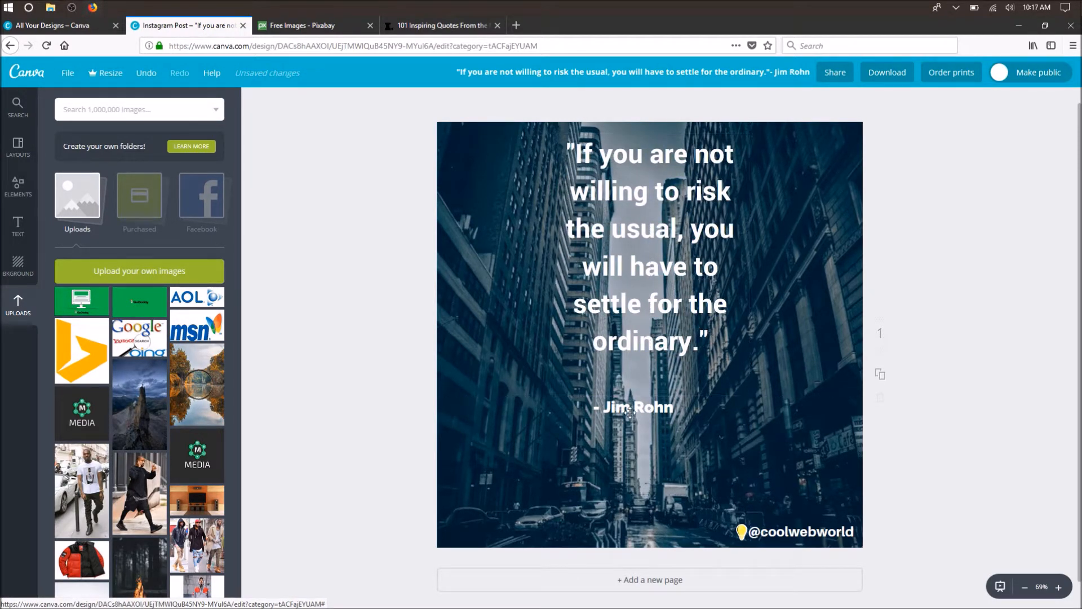
- Move the Jim Rohn attribution slightly right and up so it is centered horizontally beneath the quote
{"action": "left_click", "coordinate": [650, 406]}
{"action": "mouse_move", "coordinate": [649, 393]}
{"action": "left_mouse_down"}
{"action": "mouse_move", "coordinate": [637, 393]}
{"action": "mouse_move", "coordinate": [668, 389]}
{"action": "left_mouse_up"}
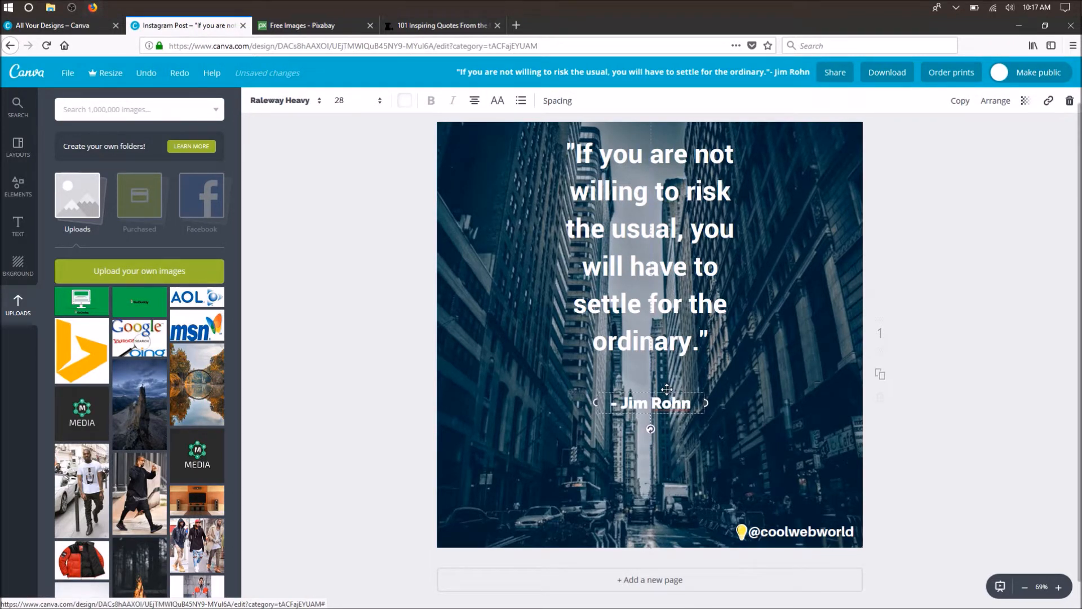
{"action": "left_click", "coordinate": [378, 305]}
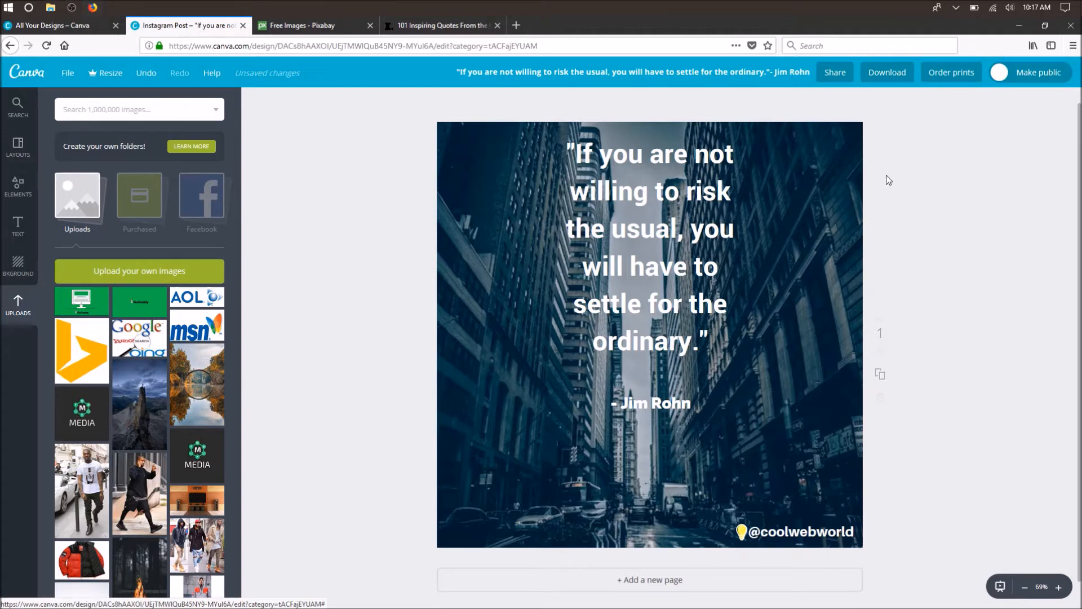
- Look at the design's sharing options for inviting people and posting to social media, without sharing it
{"action": "left_click", "coordinate": [833, 70]}
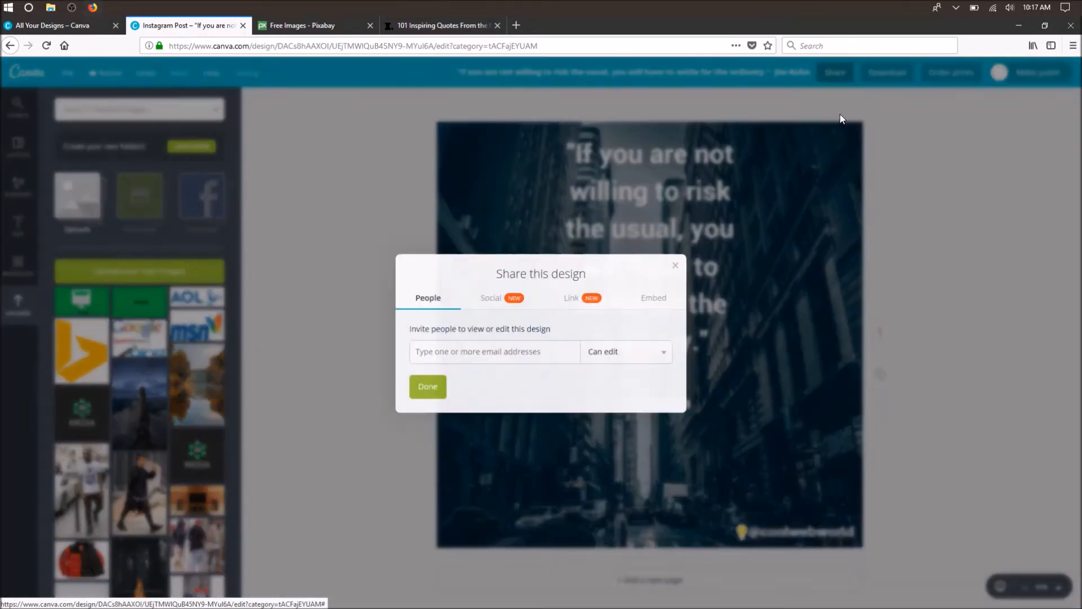
{"action": "left_click", "coordinate": [493, 308]}
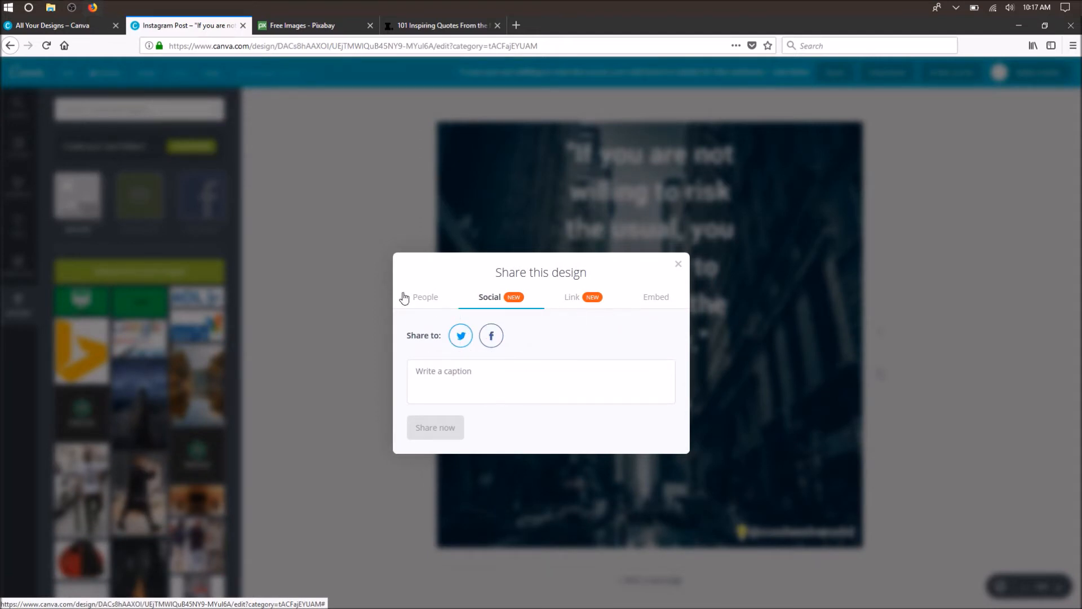
{"action": "left_click", "coordinate": [678, 264]}
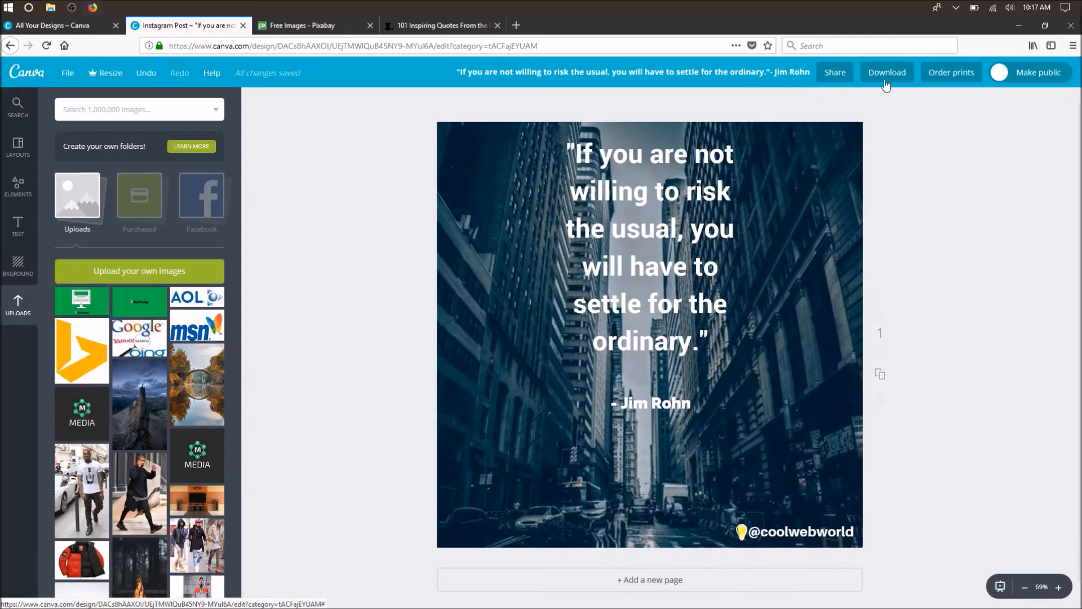
- Download the design as a PNG file to the computer and save the design itself
{"action": "left_click", "coordinate": [884, 72]}
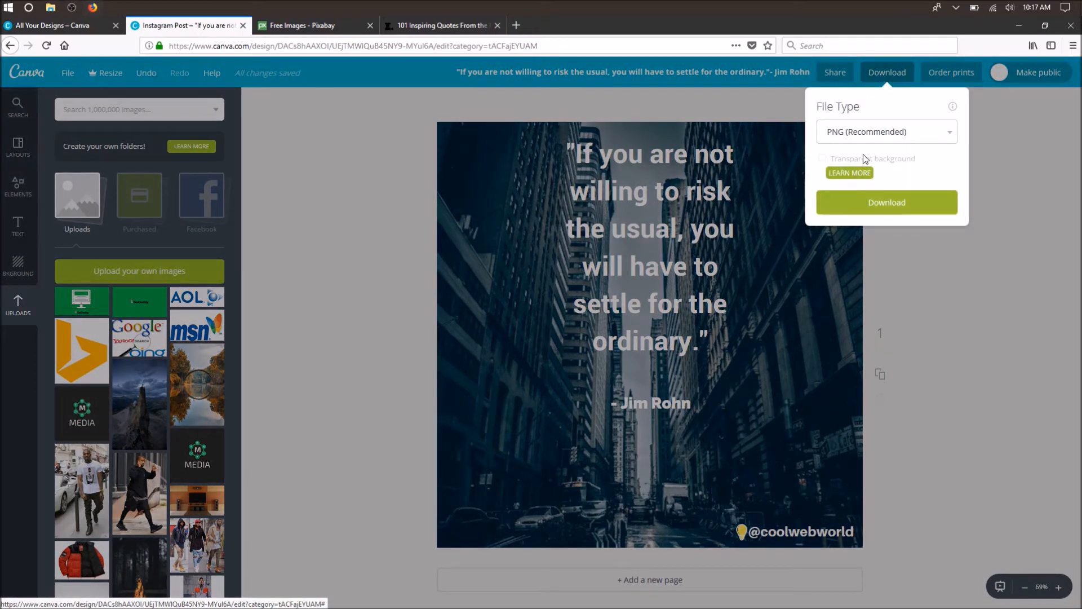
{"action": "left_click", "coordinate": [868, 202]}
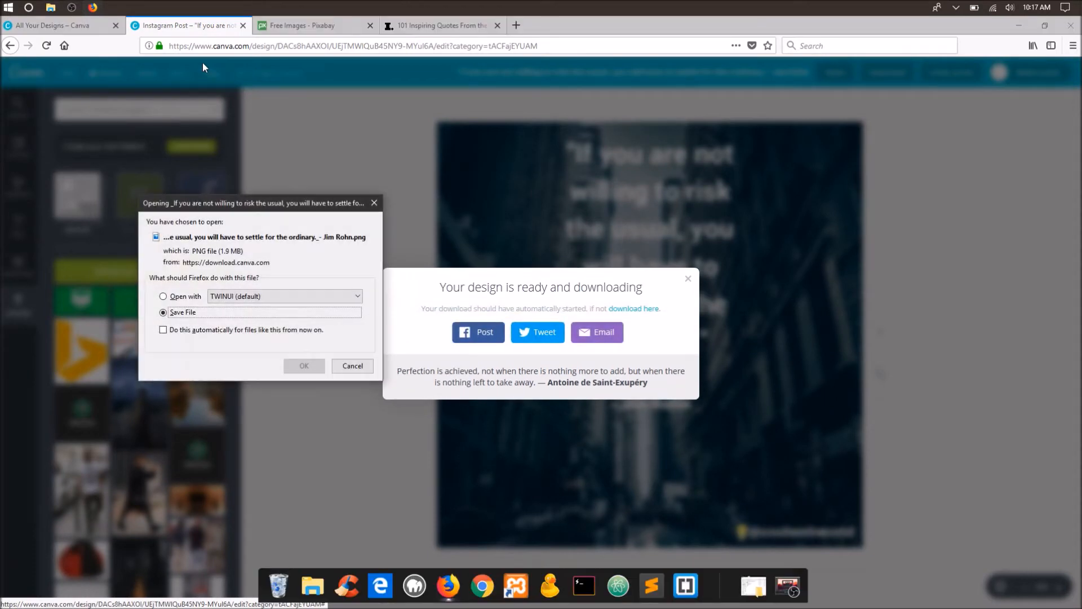
{"action": "left_click", "coordinate": [305, 365]}
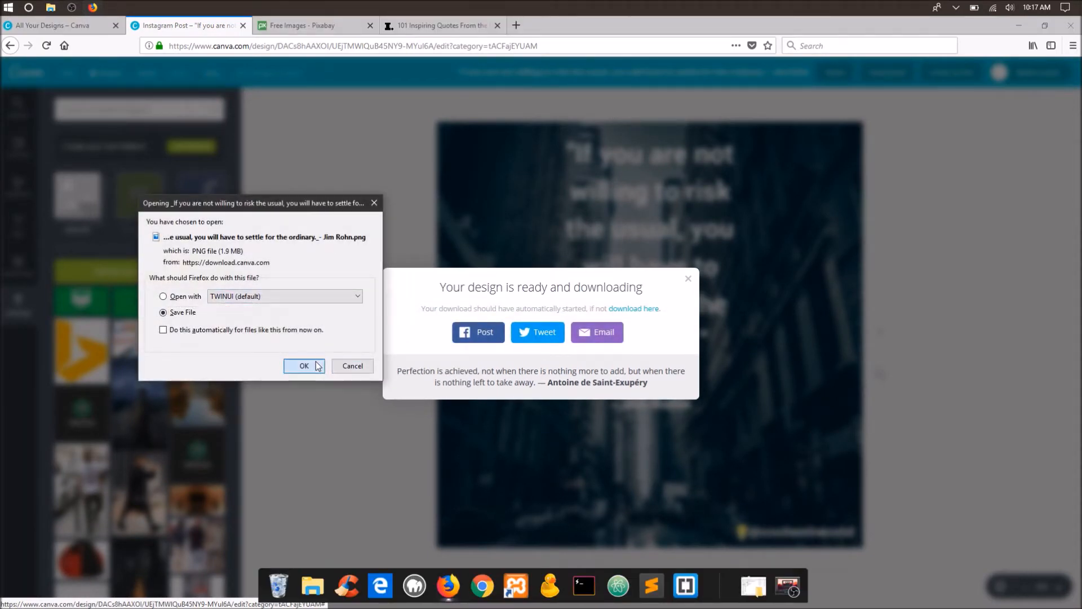
{"action": "left_click", "coordinate": [690, 282]}
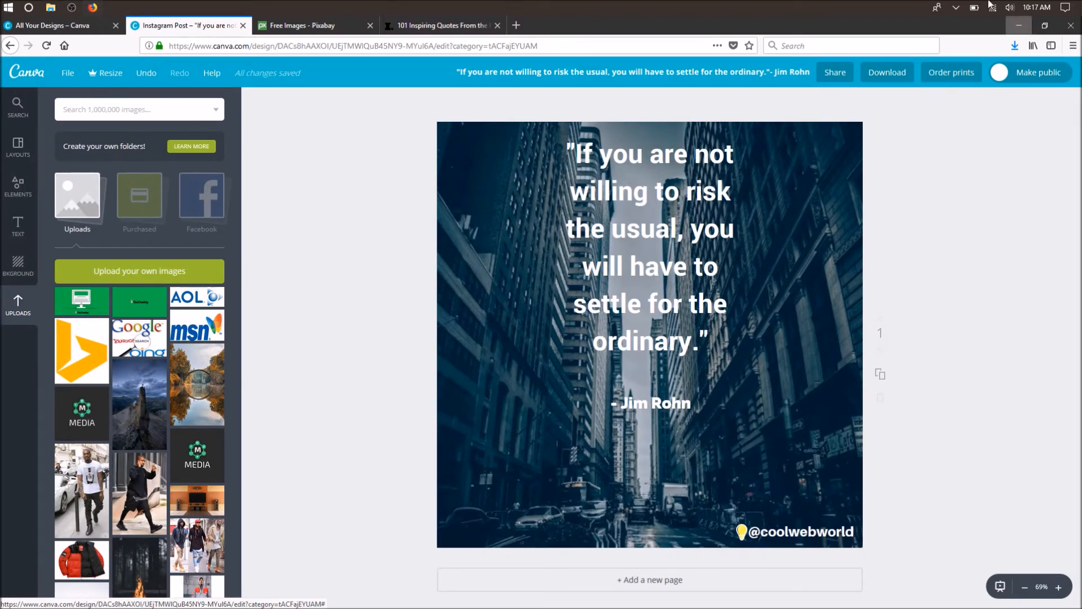
{"action": "left_click", "coordinate": [57, 74]}
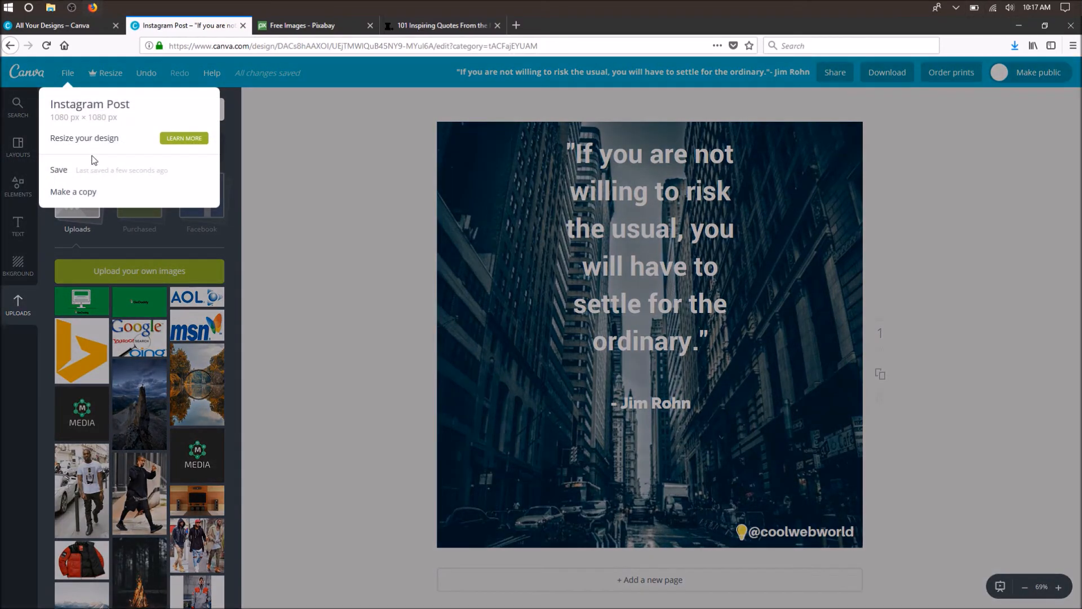
{"action": "left_click", "coordinate": [87, 171]}
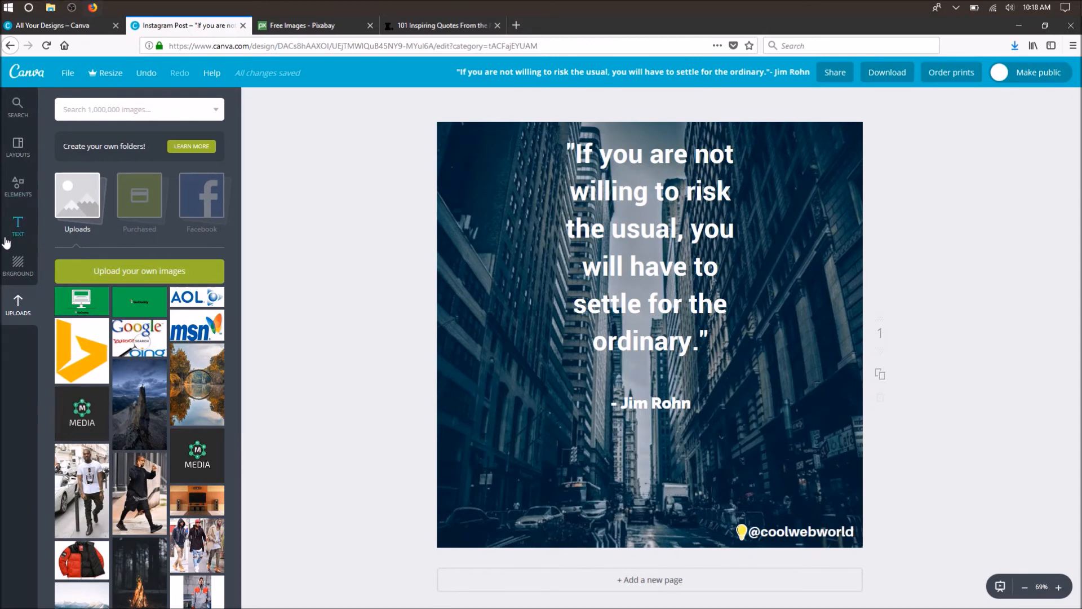
{"action": "left_click", "coordinate": [25, 226]}
{"action": "left_click", "coordinate": [24, 195]}
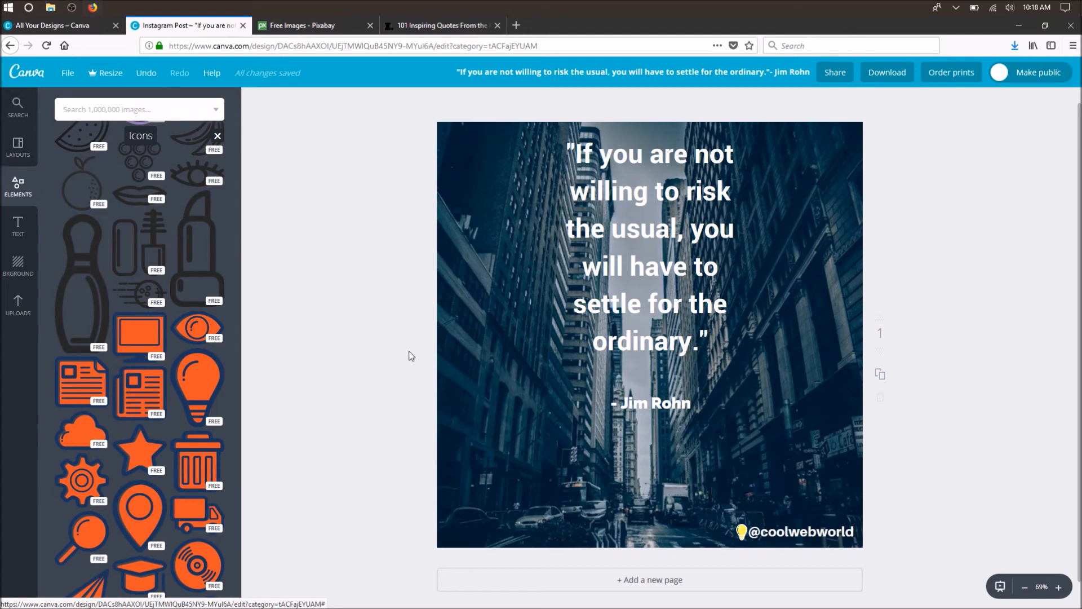
{"action": "left_click", "coordinate": [27, 160]}
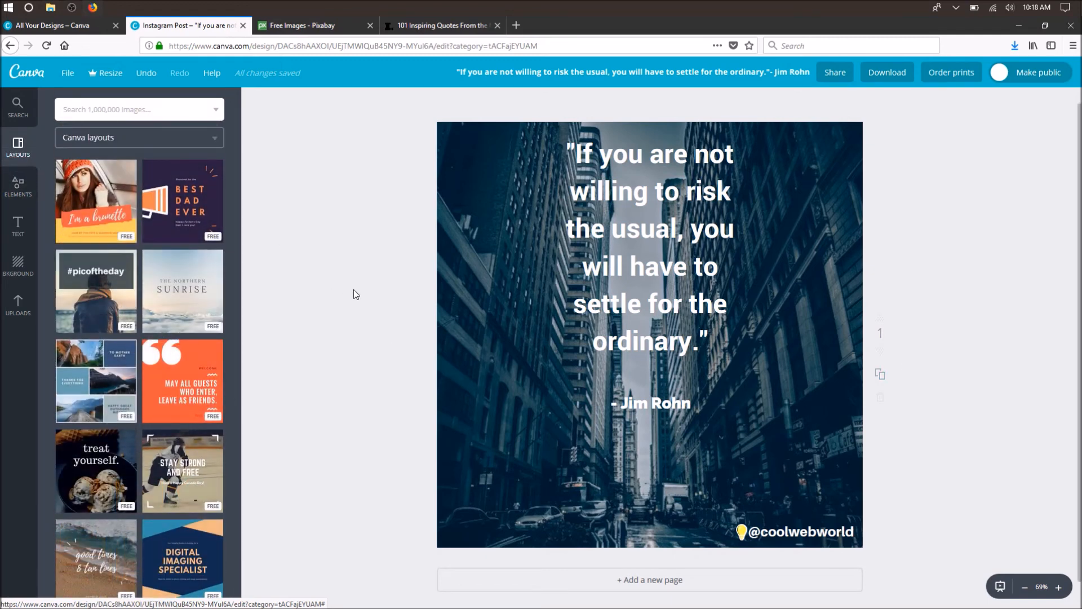